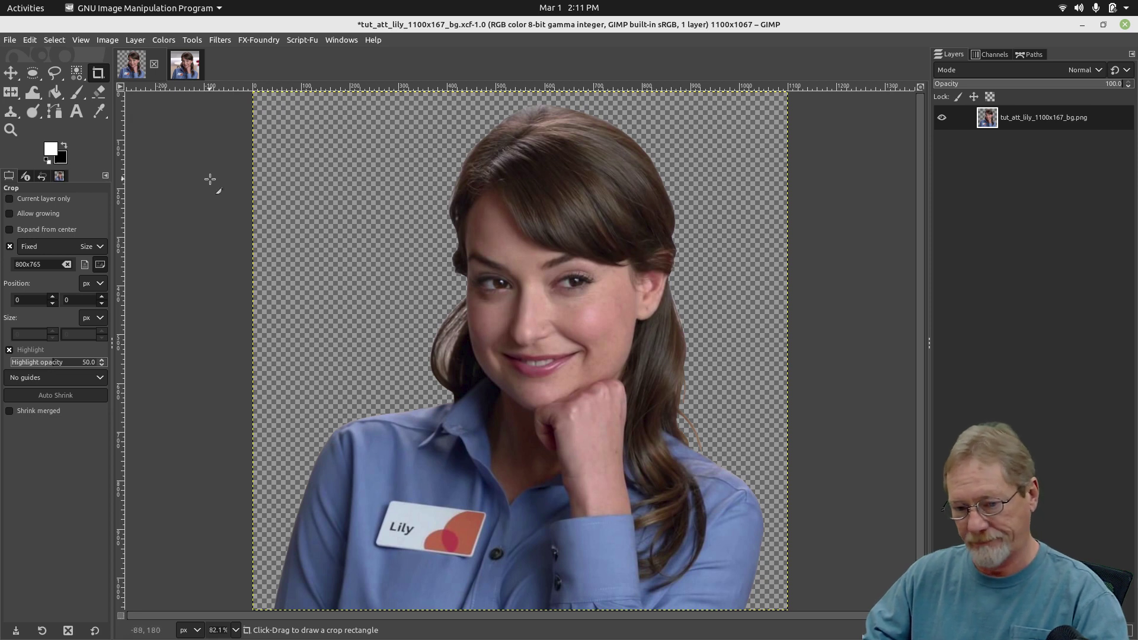
Compare the original photo with the background-removed version by switching between the two open images.
{"action": "left_click", "coordinate": [195, 66]}
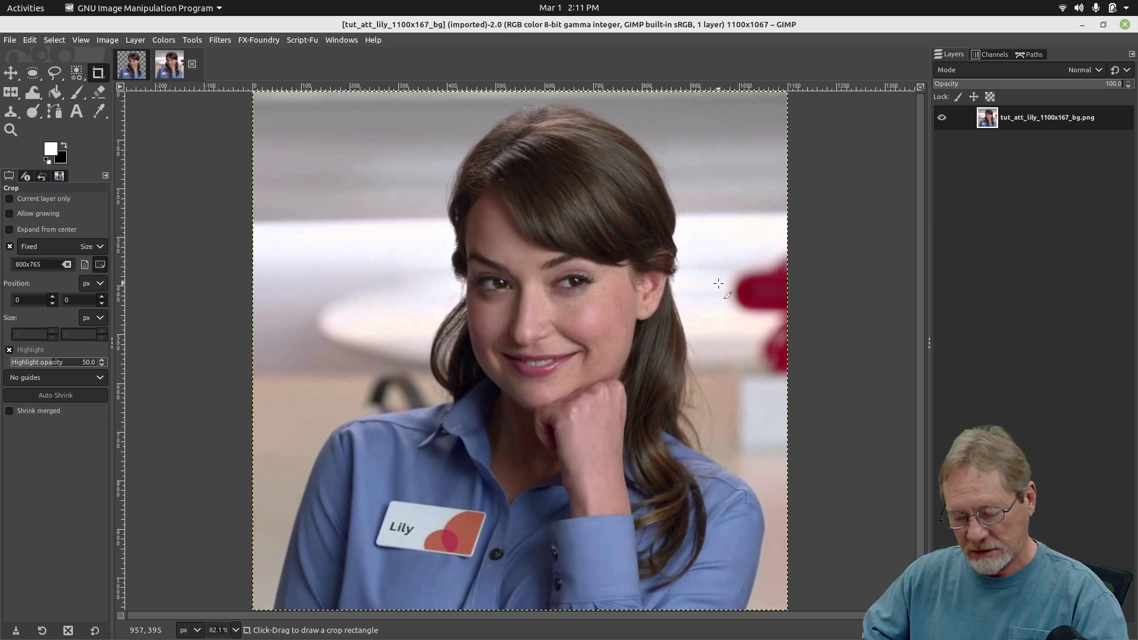
{"action": "left_click", "coordinate": [136, 67]}
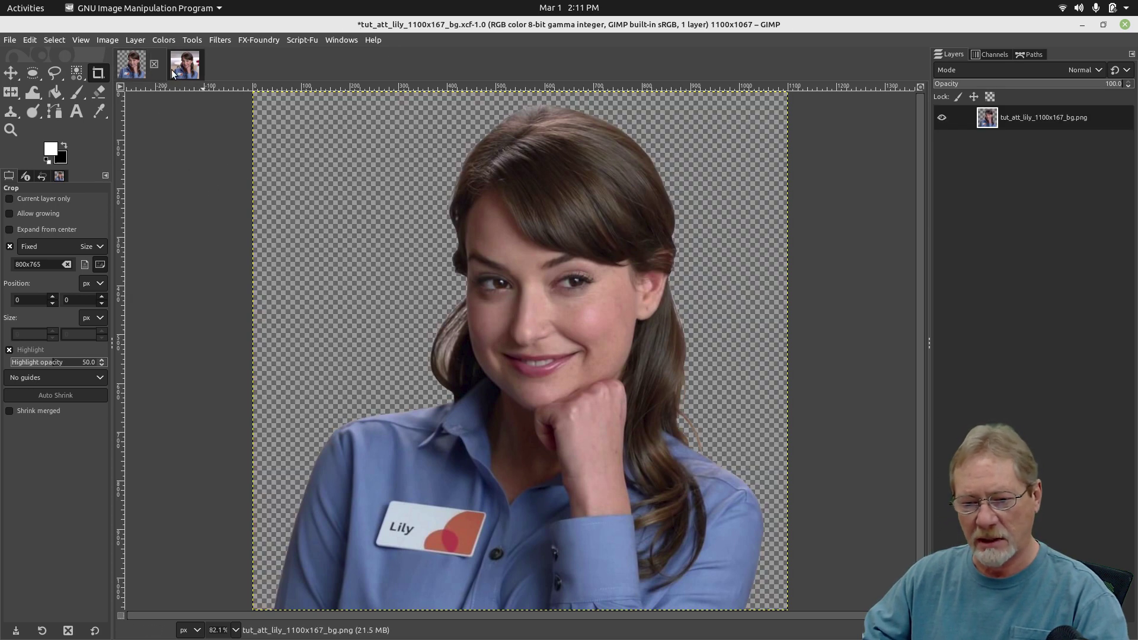
{"action": "left_click", "coordinate": [173, 68]}
{"action": "left_click", "coordinate": [131, 77]}
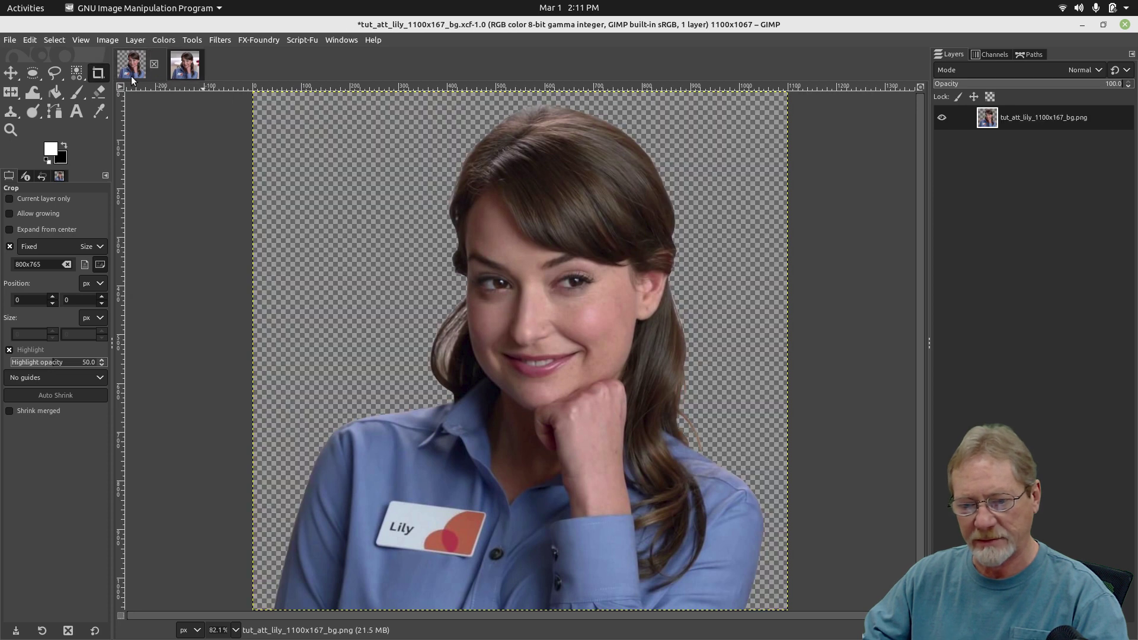
{"action": "left_click", "coordinate": [171, 66]}
{"action": "left_click", "coordinate": [127, 71]}
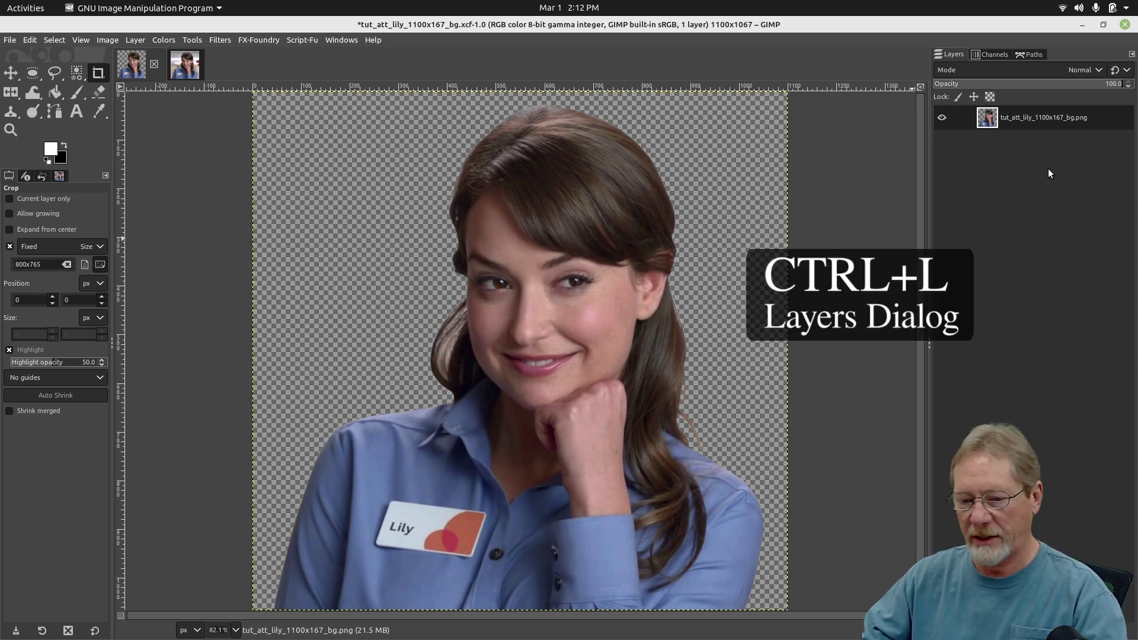
{"action": "left_click", "coordinate": [346, 40]}
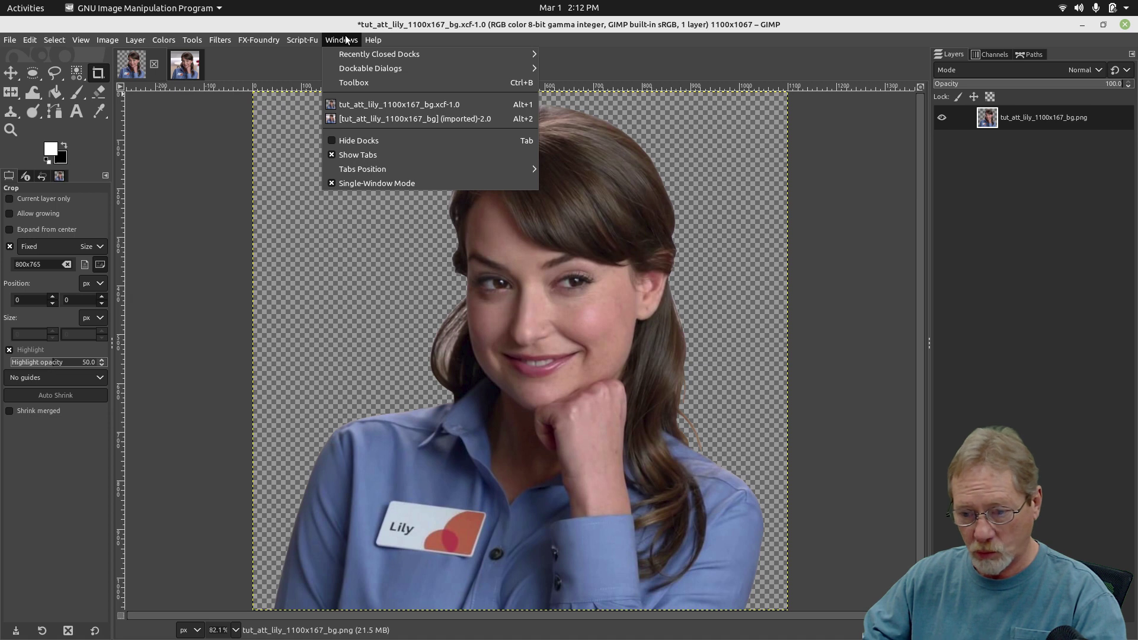
{"action": "mouse_move", "coordinate": [354, 69]}
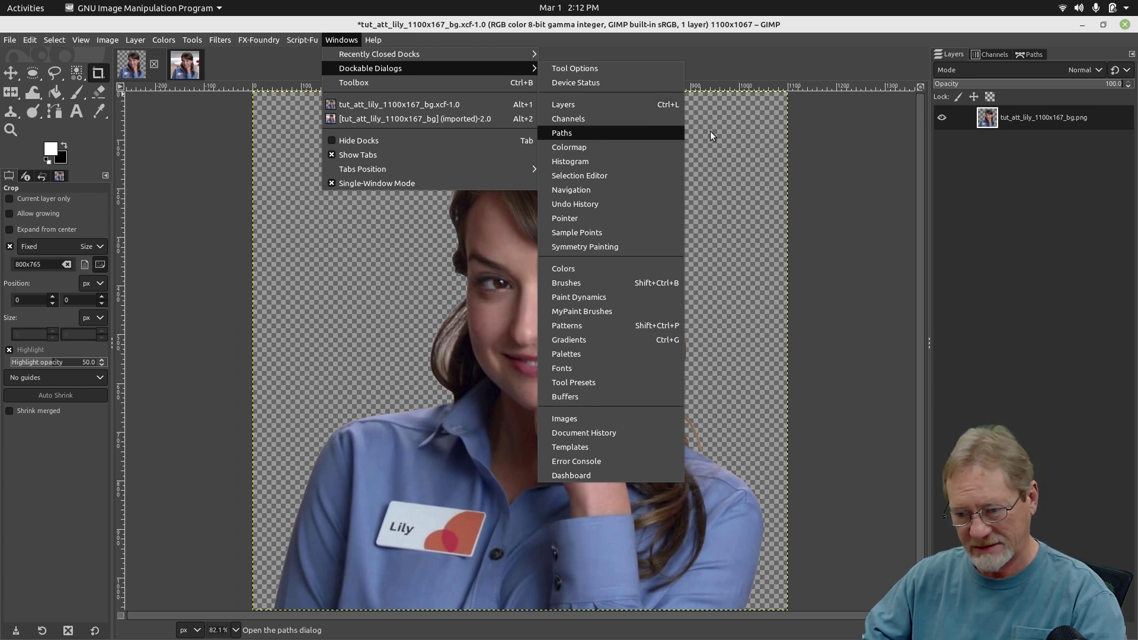
{"action": "left_click", "coordinate": [821, 24]}
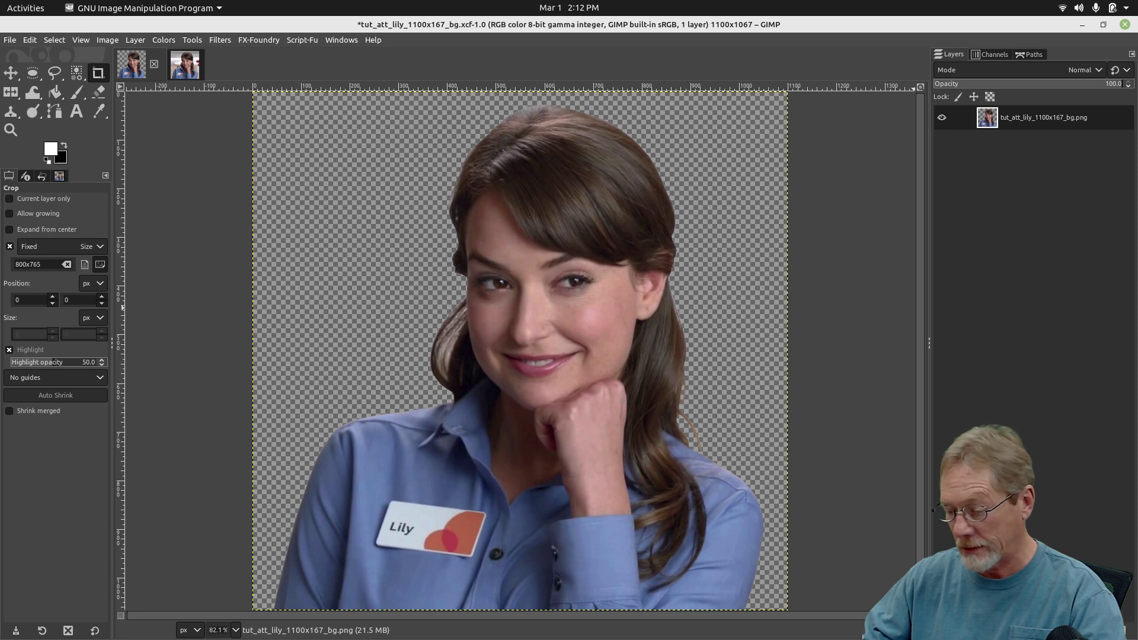
Add a new layer named bg filled with White and place it beneath the cutout photo layer.
{"action": "key", "text": "ctrl+shift+n"}
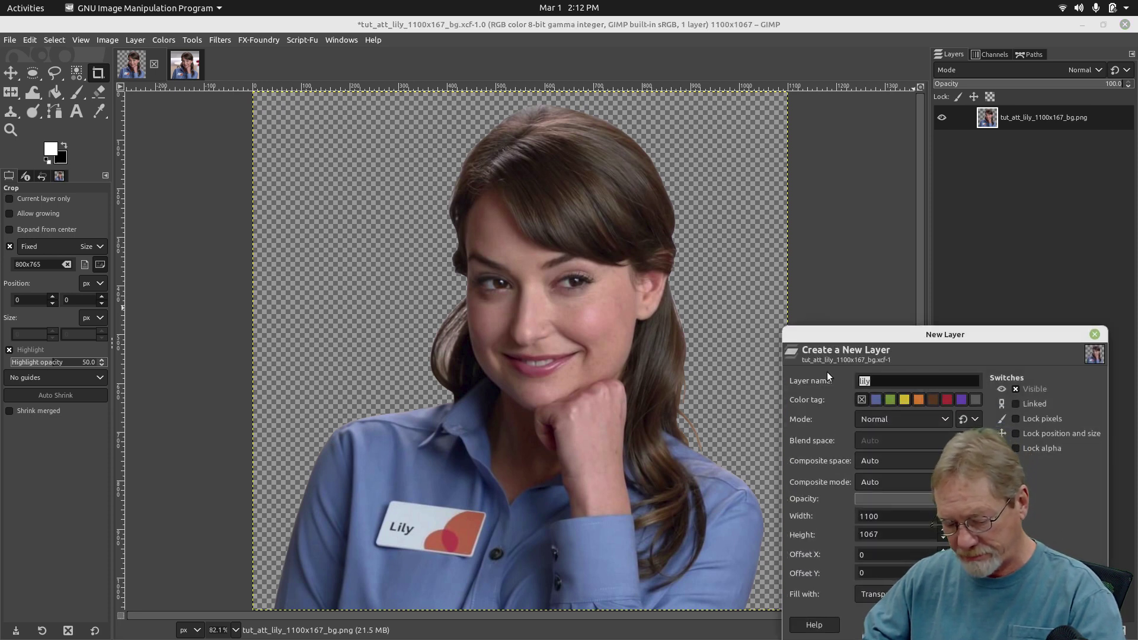
{"action": "type", "text": "bg"}
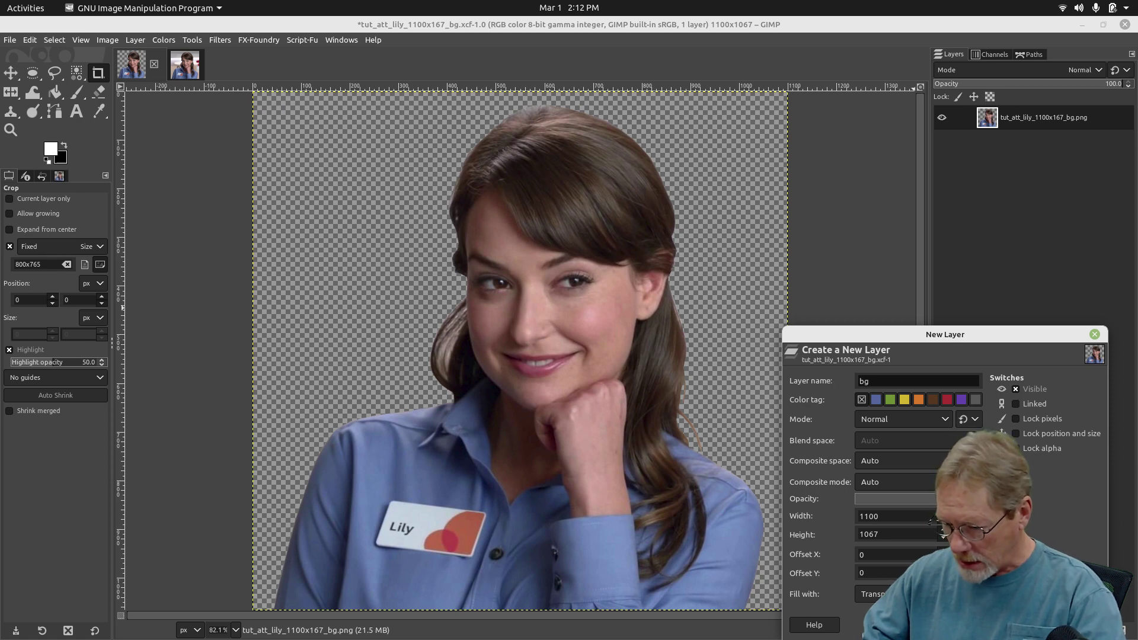
{"action": "left_click", "coordinate": [917, 593]}
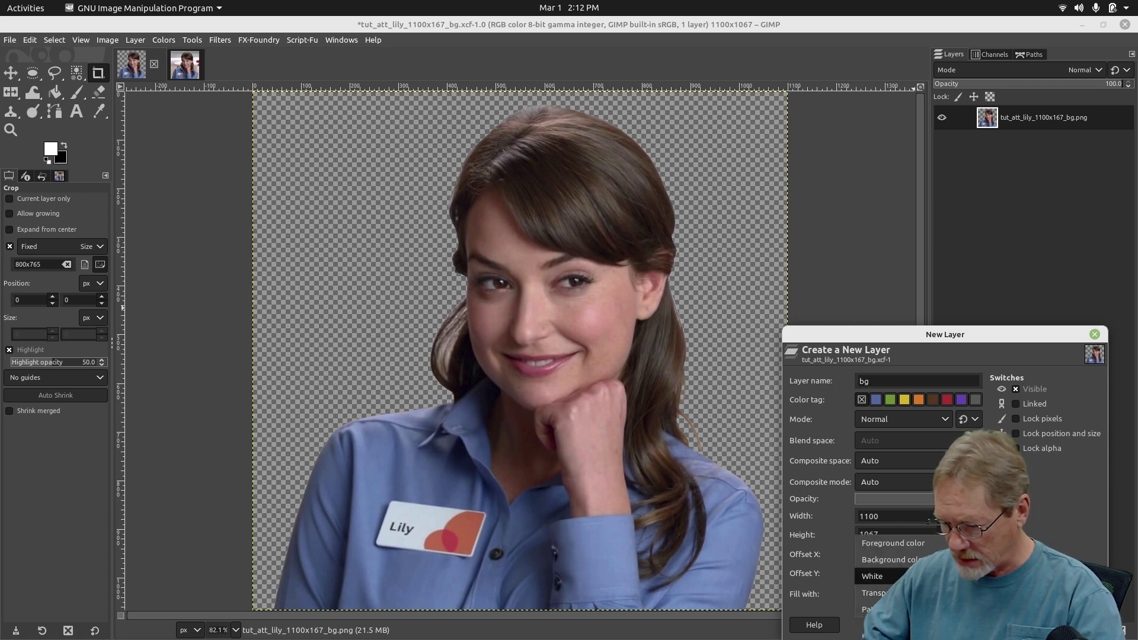
{"action": "left_click", "coordinate": [917, 576]}
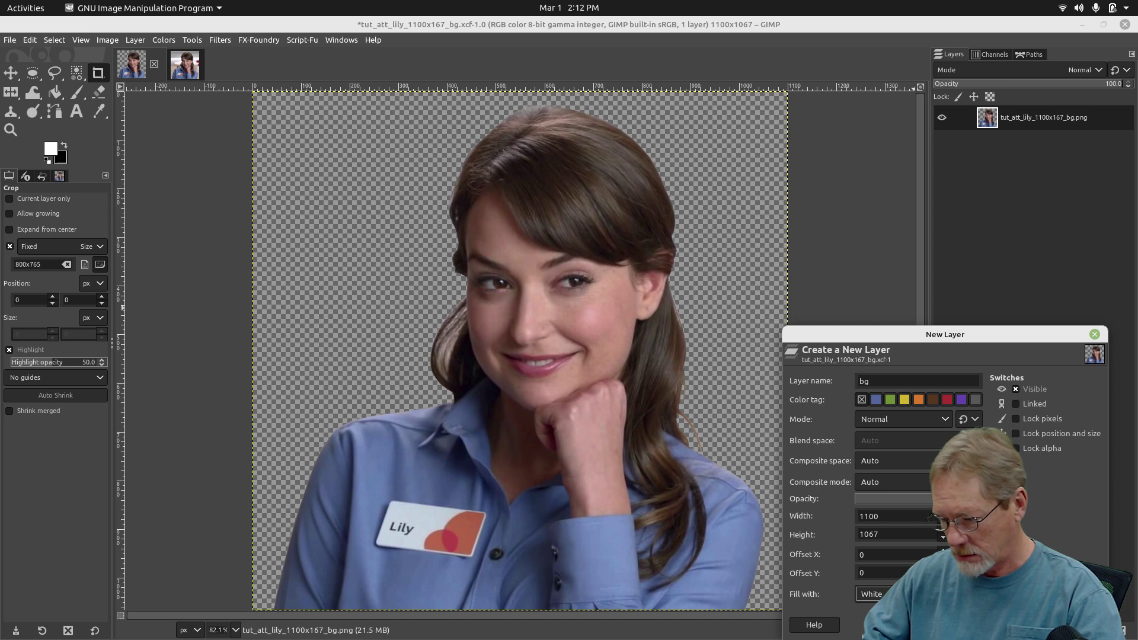
{"action": "left_click", "coordinate": [1073, 624]}
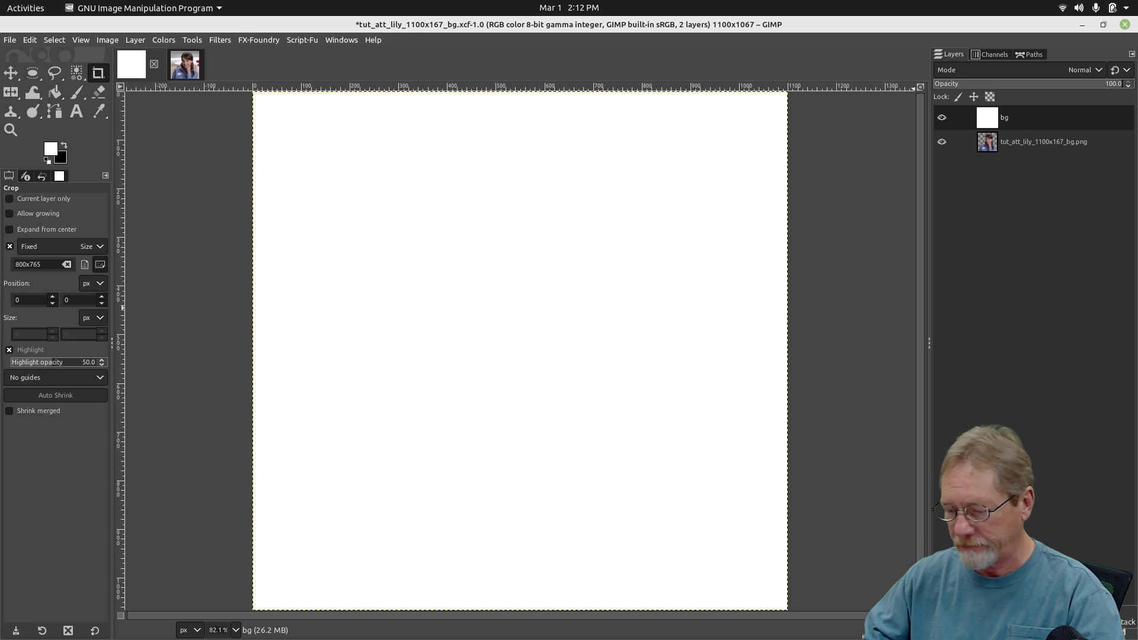
{"action": "left_click", "coordinate": [1021, 629]}
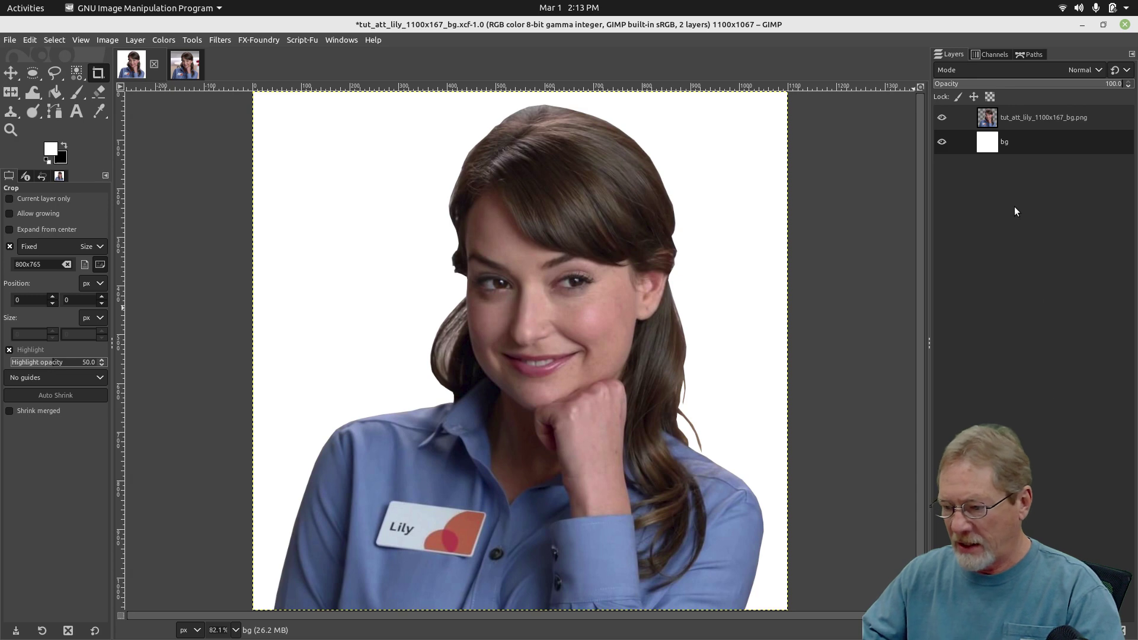
Lock the alpha, position and size, and pixels of the bg layer in its layer attributes.
{"action": "right_click", "coordinate": [1027, 145]}
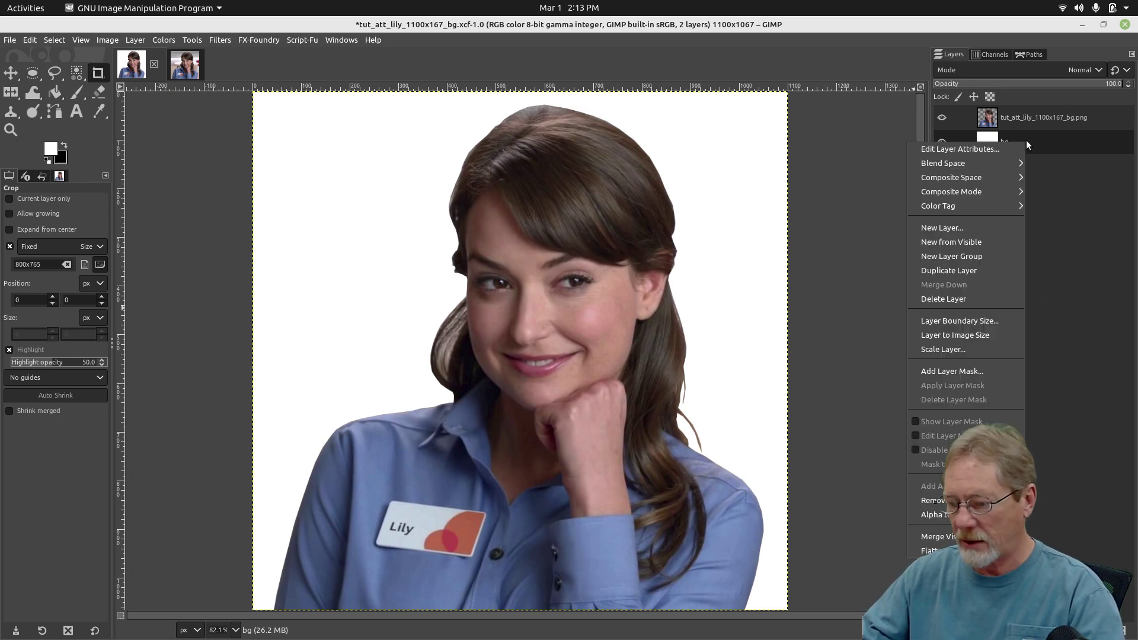
{"action": "left_click", "coordinate": [969, 148]}
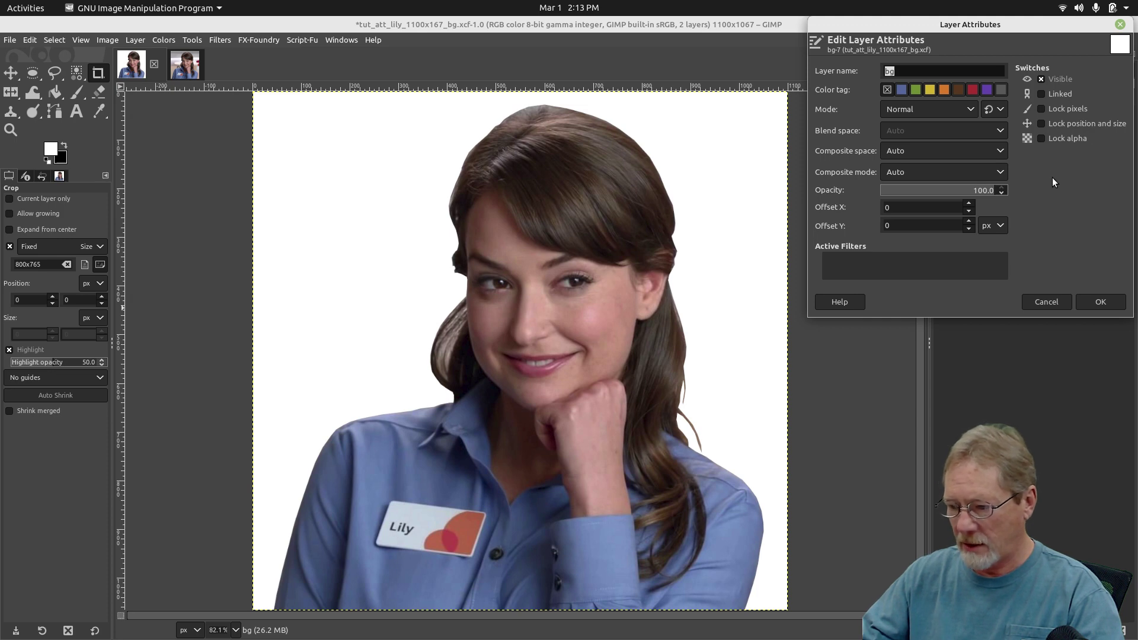
{"action": "left_click", "coordinate": [1044, 137]}
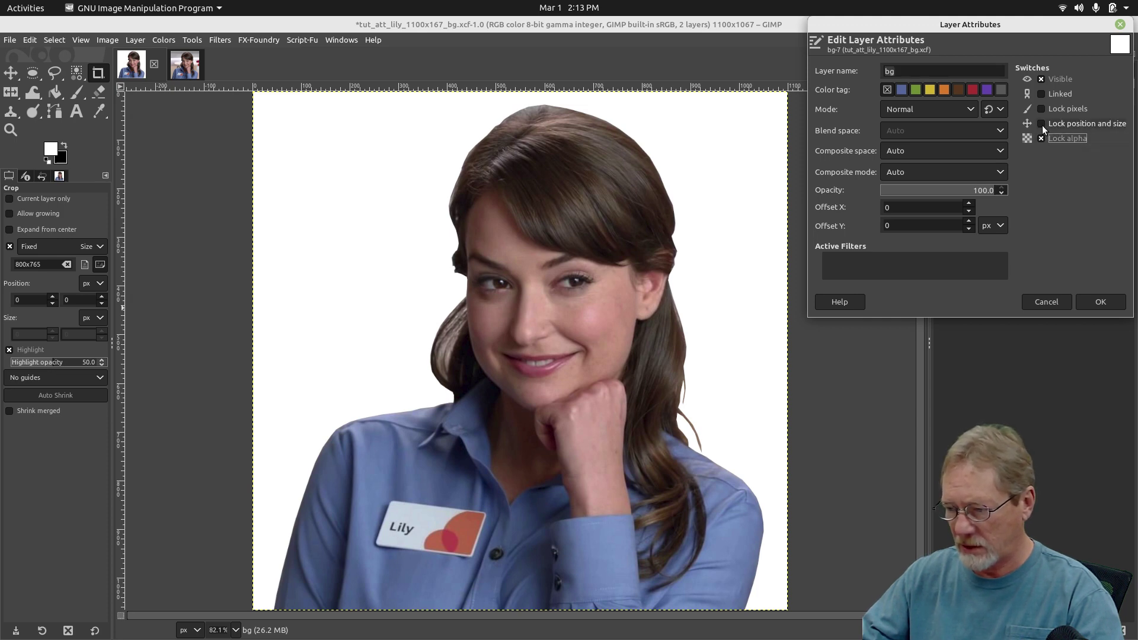
{"action": "left_click", "coordinate": [1042, 124]}
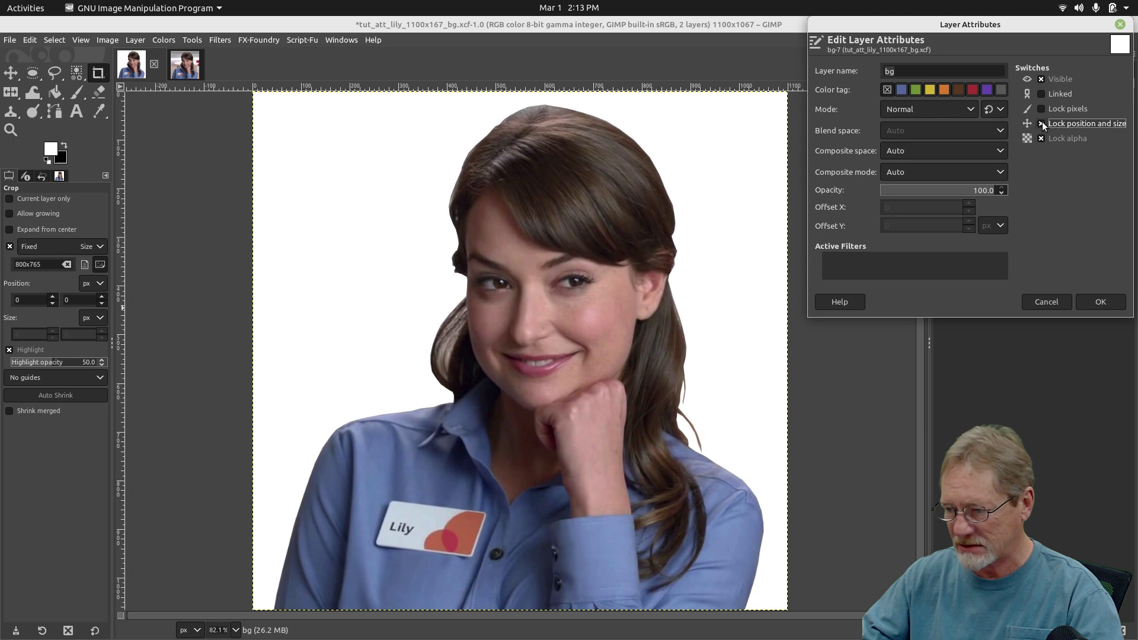
{"action": "left_click", "coordinate": [1041, 108]}
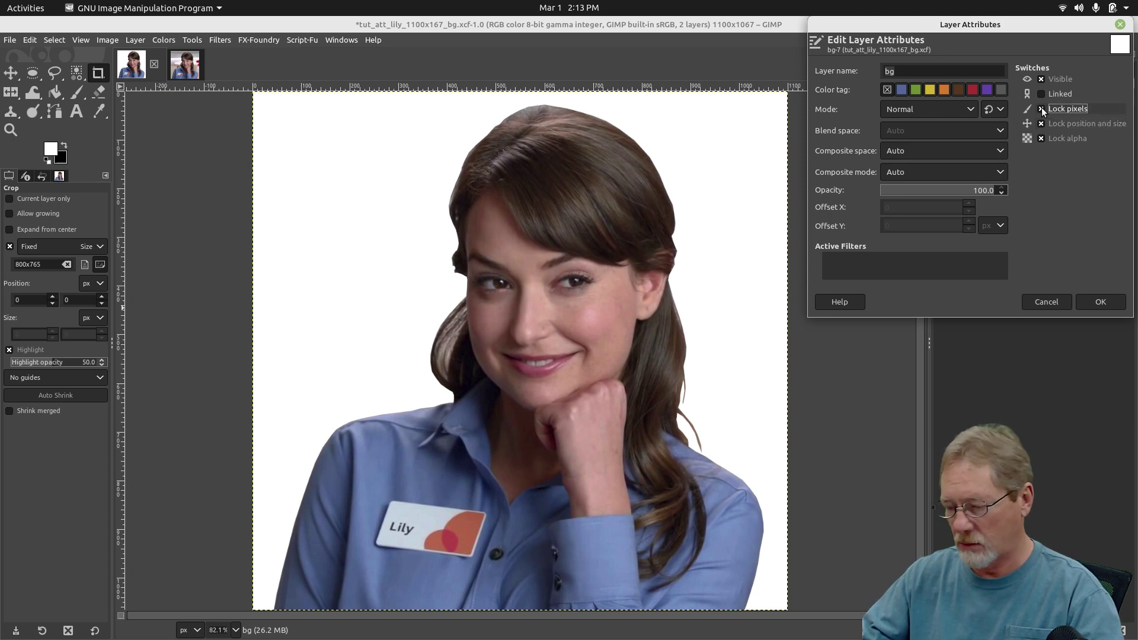
{"action": "left_click", "coordinate": [1109, 301]}
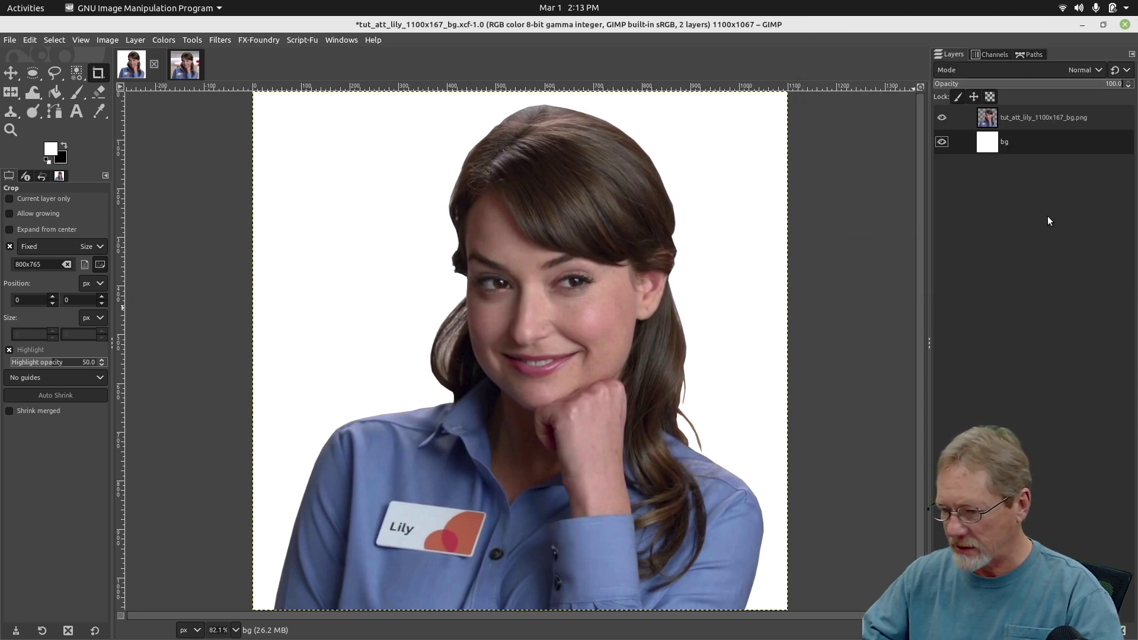
Lock the position and size of the cutout photo layer in its layer attributes.
{"action": "left_click", "coordinate": [1027, 120]}
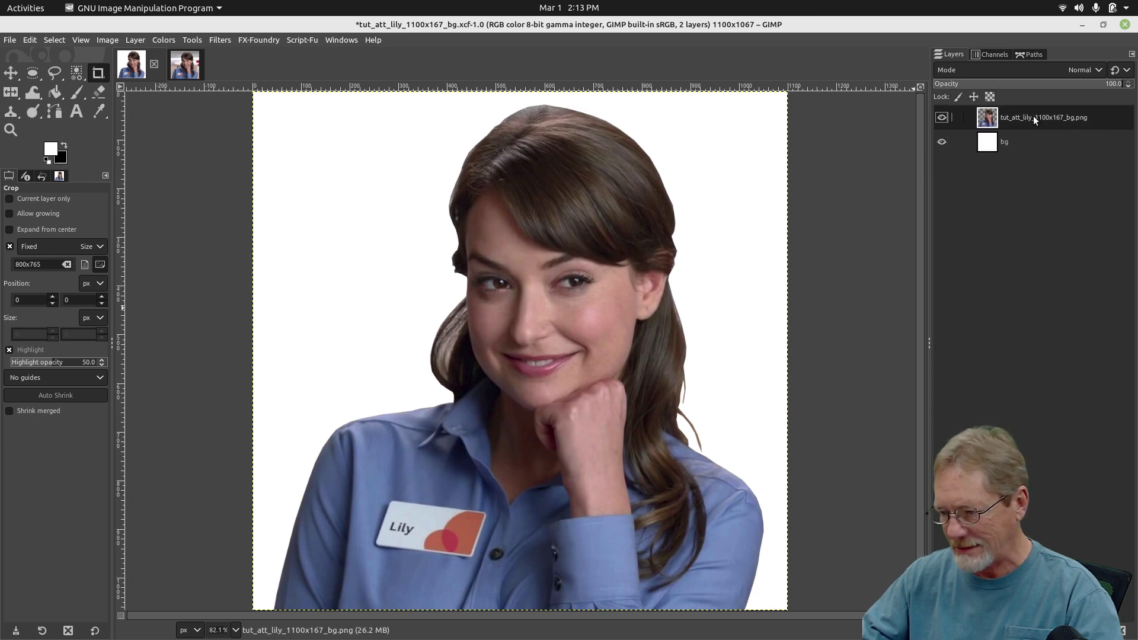
{"action": "right_click", "coordinate": [1033, 117]}
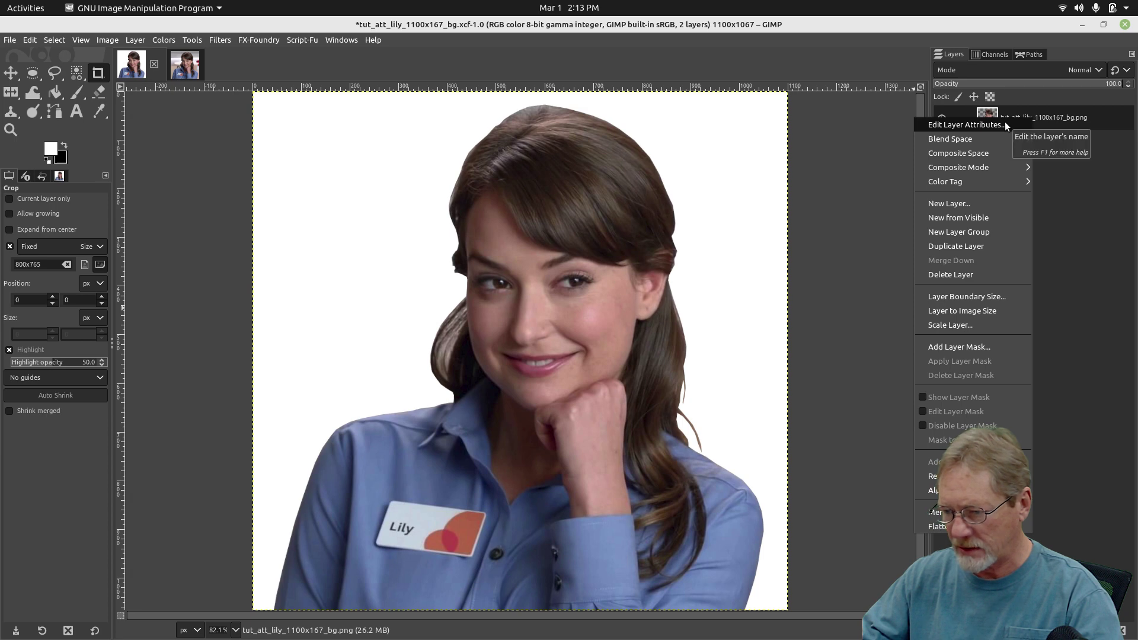
{"action": "left_click", "coordinate": [1004, 123]}
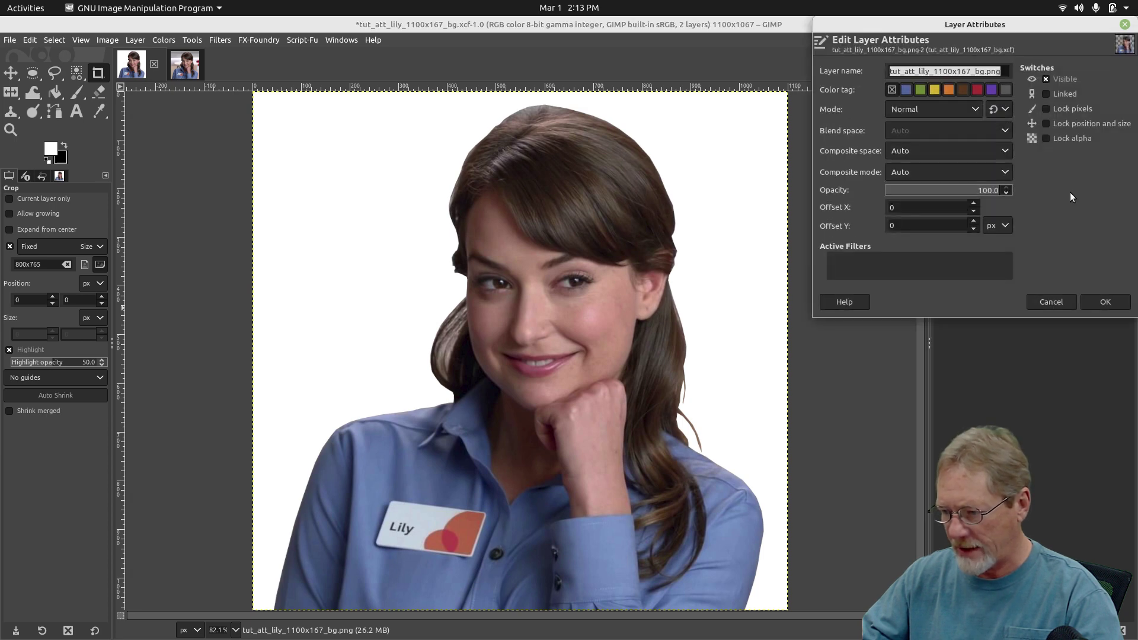
{"action": "left_click", "coordinate": [1046, 123]}
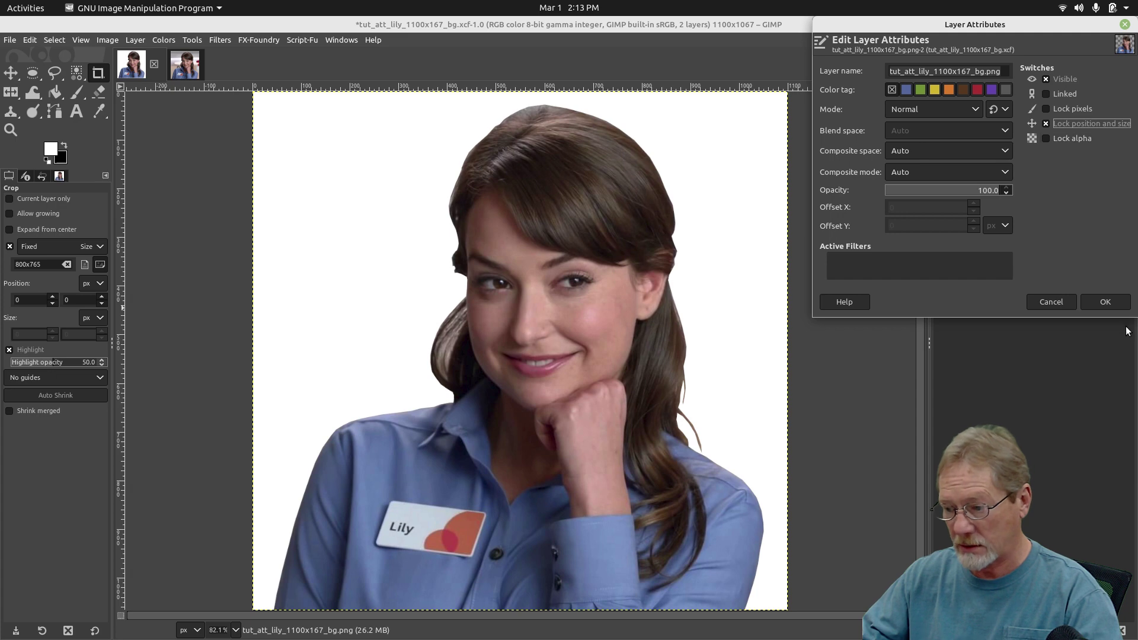
{"action": "left_click", "coordinate": [1103, 302]}
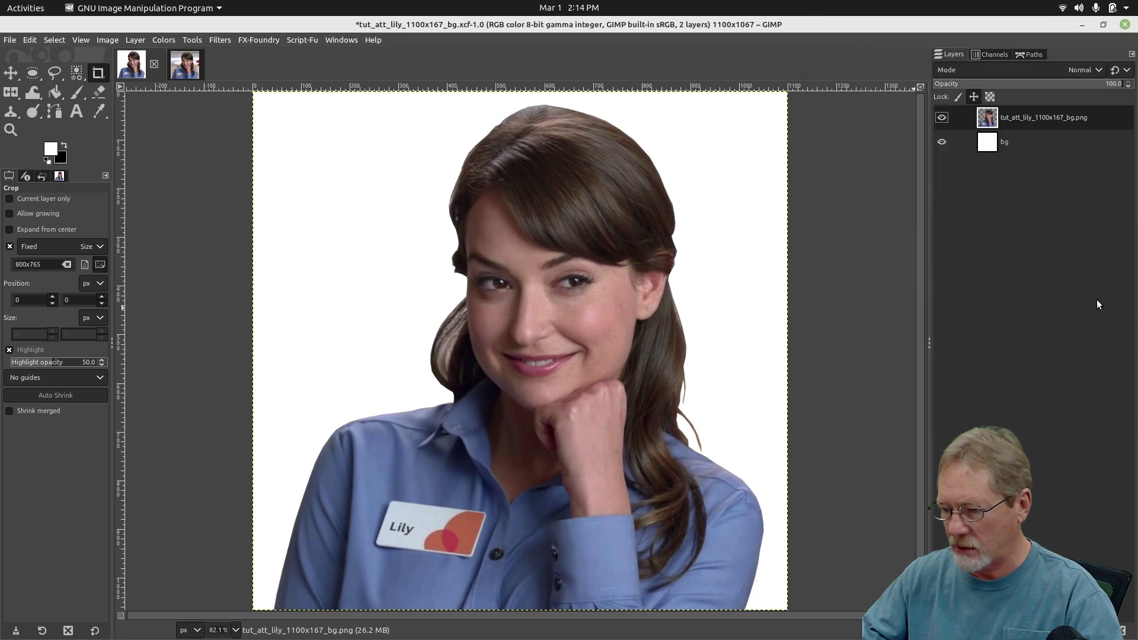
View the image's color channels, including Alpha, and return to the layer list.
{"action": "left_click", "coordinate": [991, 54]}
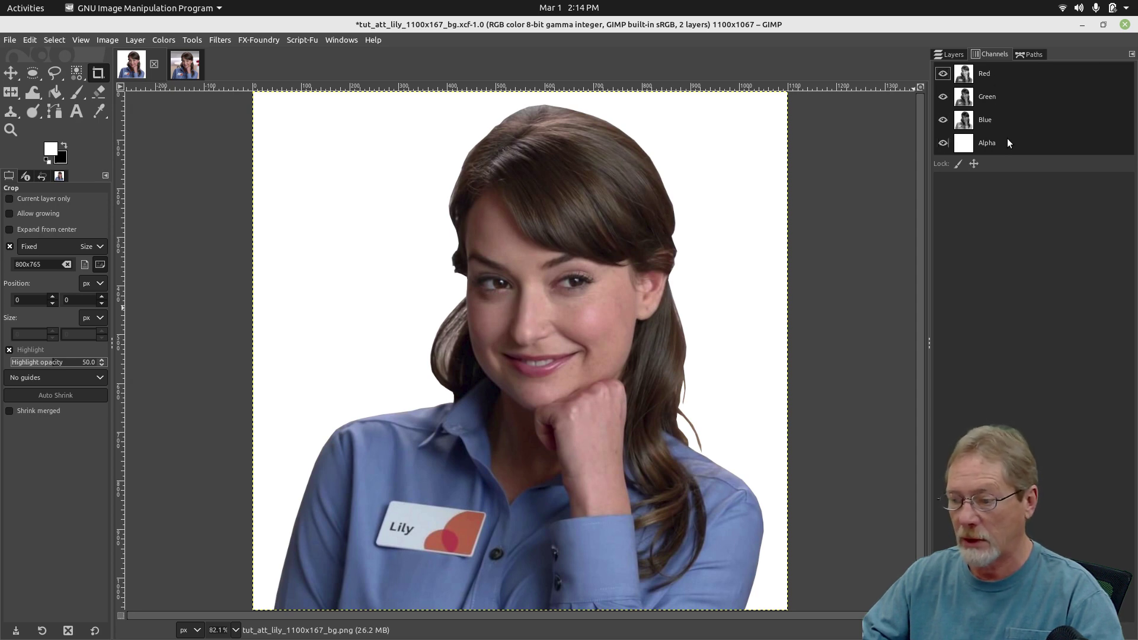
{"action": "left_click", "coordinate": [954, 54]}
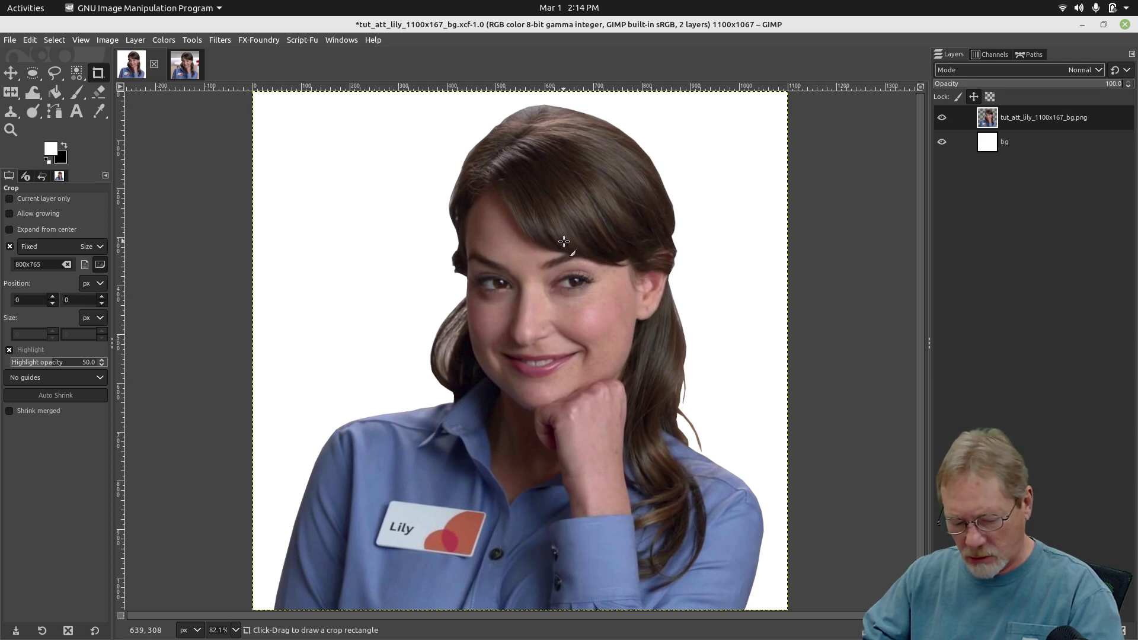
Examine the face and hair edge at 400% and check the cutout photo layer's lock switches, leaving its attributes as they are.
{"action": "scroll", "coordinate": [588, 272], "scroll_direction": "up", "scroll_amount": 5}
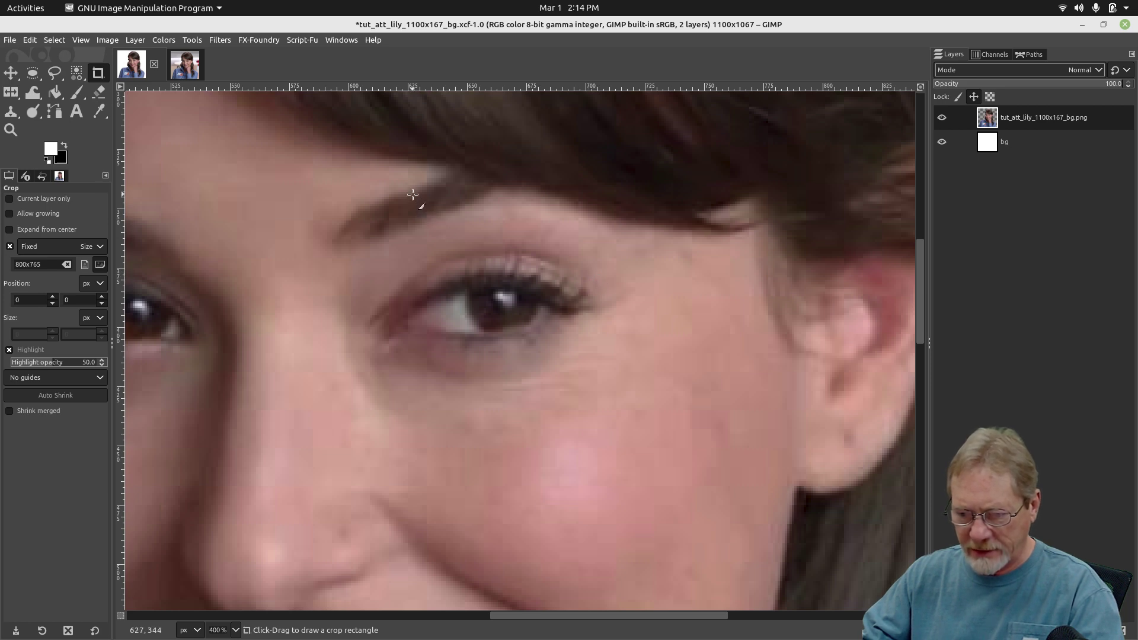
{"action": "left_click_drag", "start_coordinate": [412, 193], "coordinate": [457, 222]}
{"action": "left_click_drag", "start_coordinate": [654, 322], "coordinate": [824, 370]}
{"action": "left_click_drag", "start_coordinate": [465, 358], "coordinate": [567, 330]}
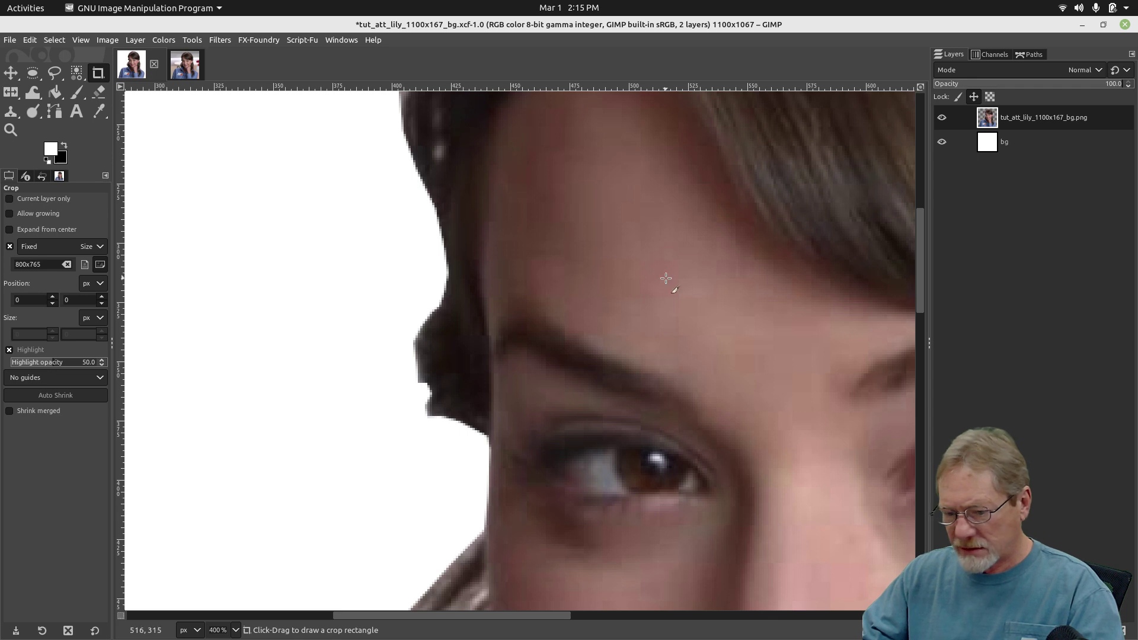
{"action": "right_click", "coordinate": [1050, 115]}
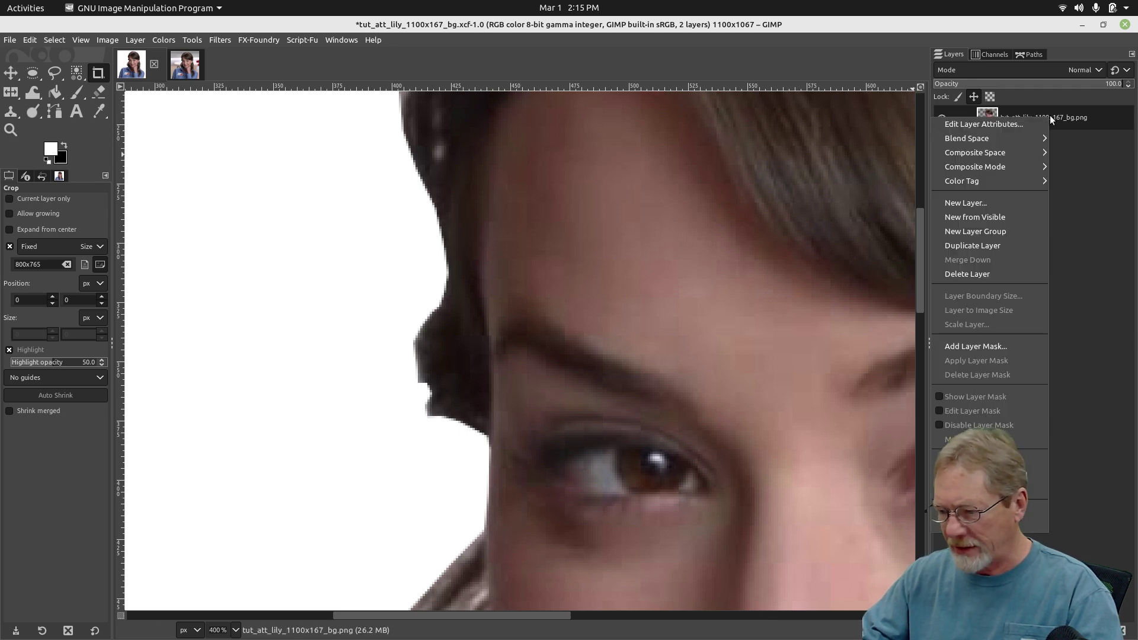
{"action": "left_click", "coordinate": [1032, 123]}
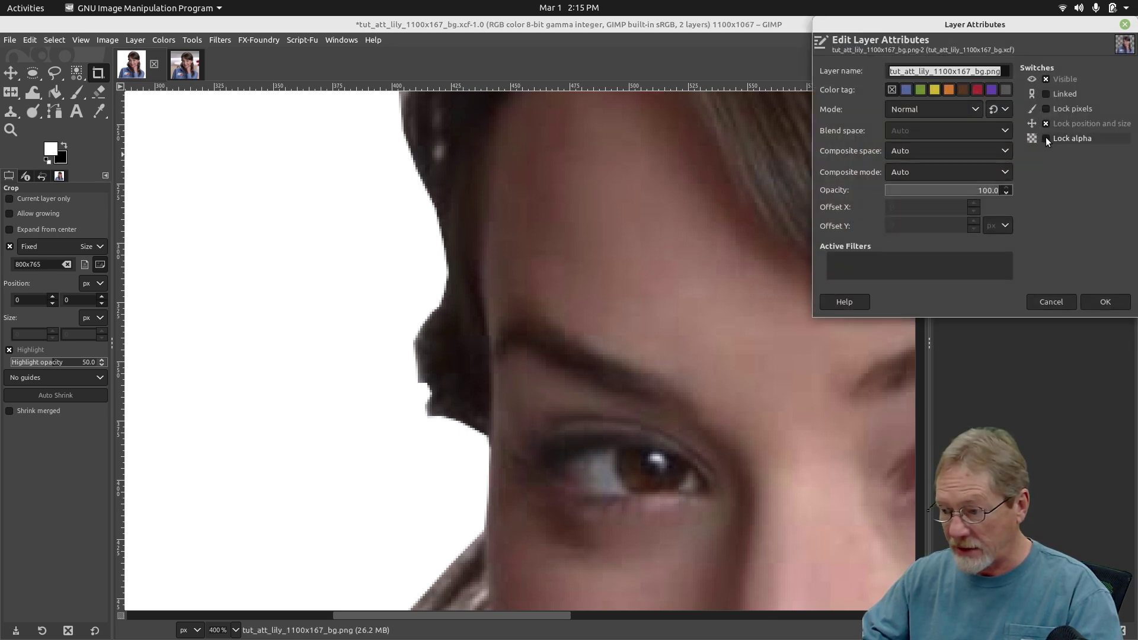
{"action": "left_click", "coordinate": [1051, 302]}
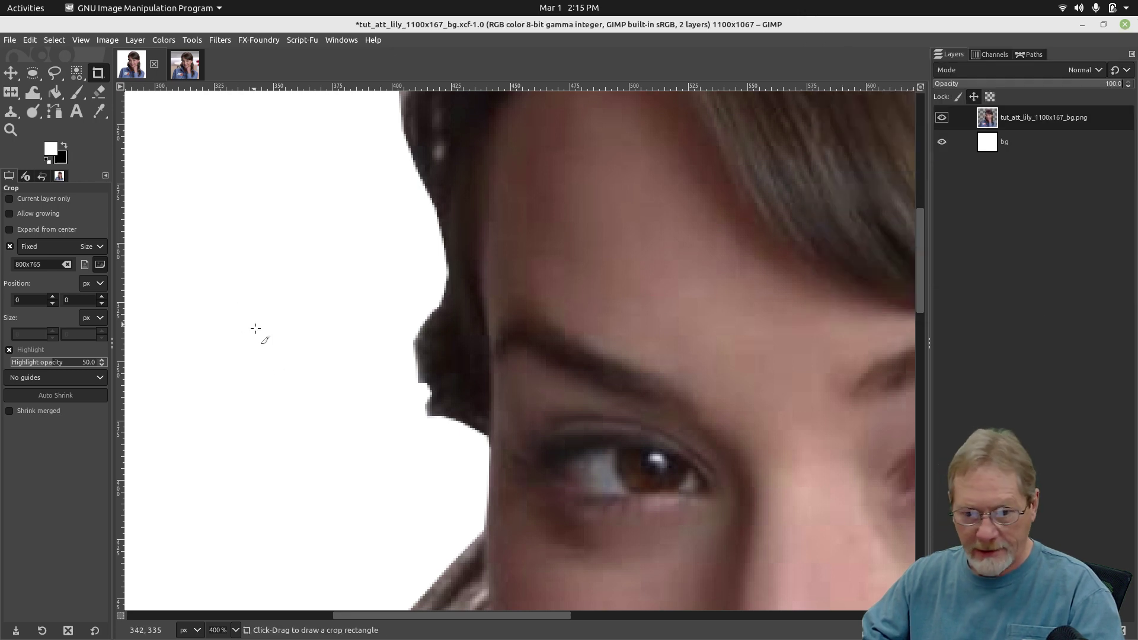
Activate the Heal tool and set its opacity to about 30.
{"action": "left_click", "coordinate": [10, 114]}
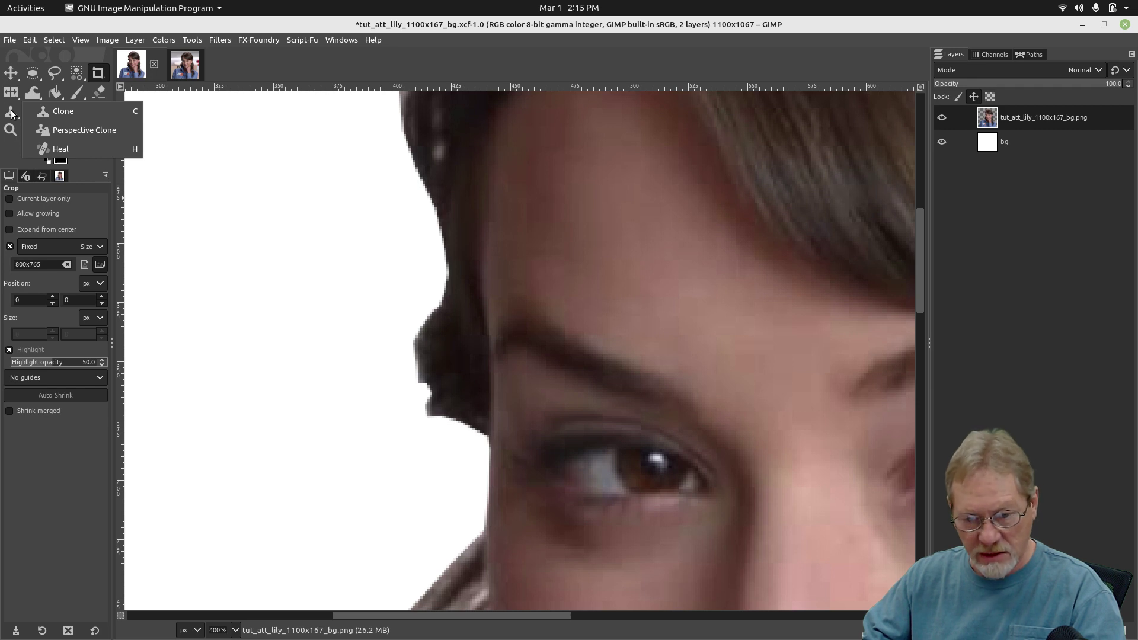
{"action": "left_click", "coordinate": [11, 112]}
{"action": "left_click", "coordinate": [11, 112]}
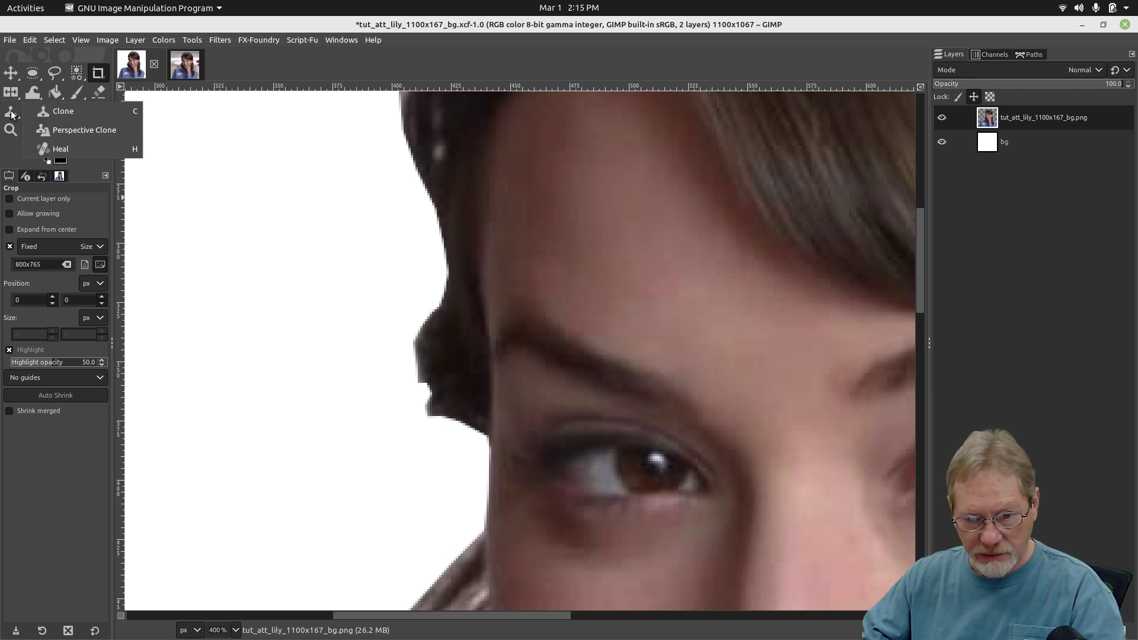
{"action": "left_click", "coordinate": [45, 147]}
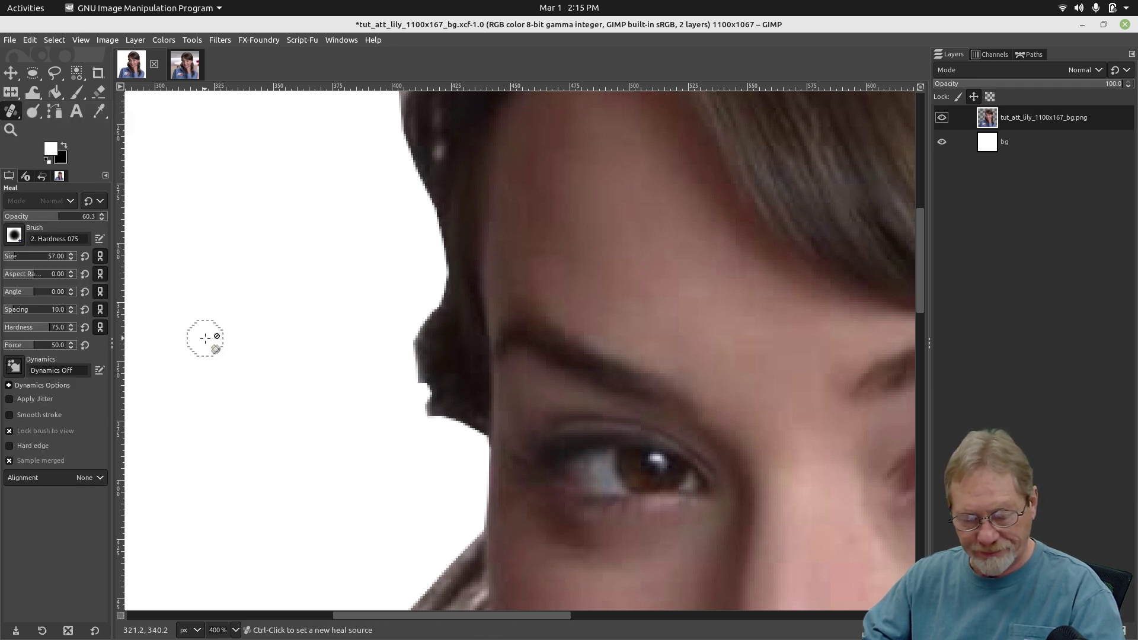
{"action": "left_click", "coordinate": [55, 217]}
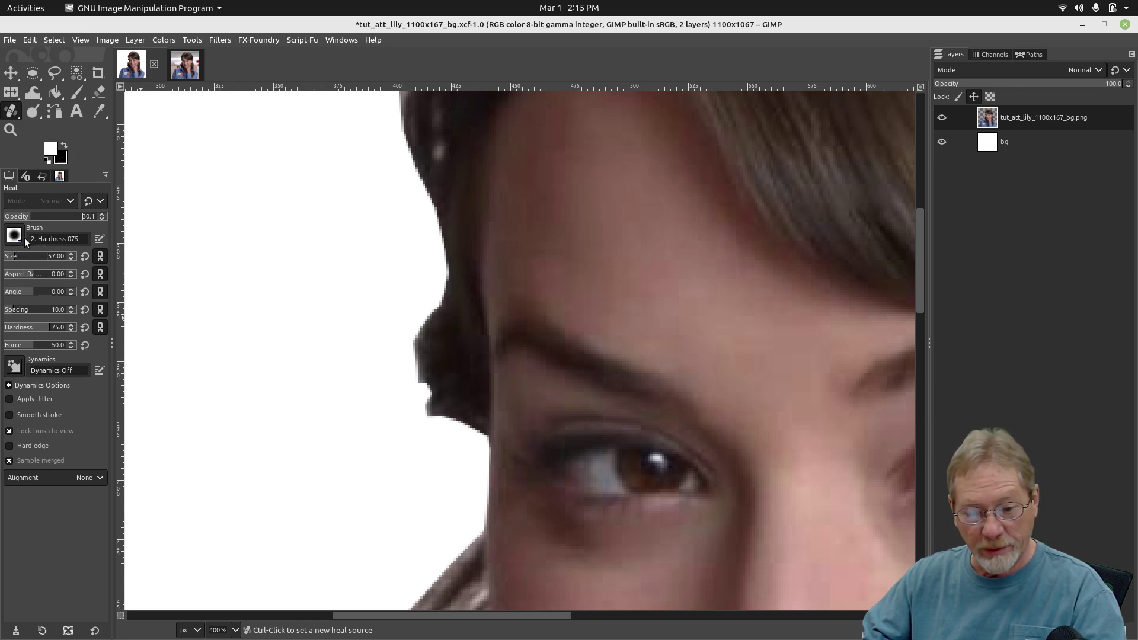
Try the 2. Hardness 100 brush for the Heal tool, and return to 2. Hardness 075 at size 51.
{"action": "left_click", "coordinate": [14, 235]}
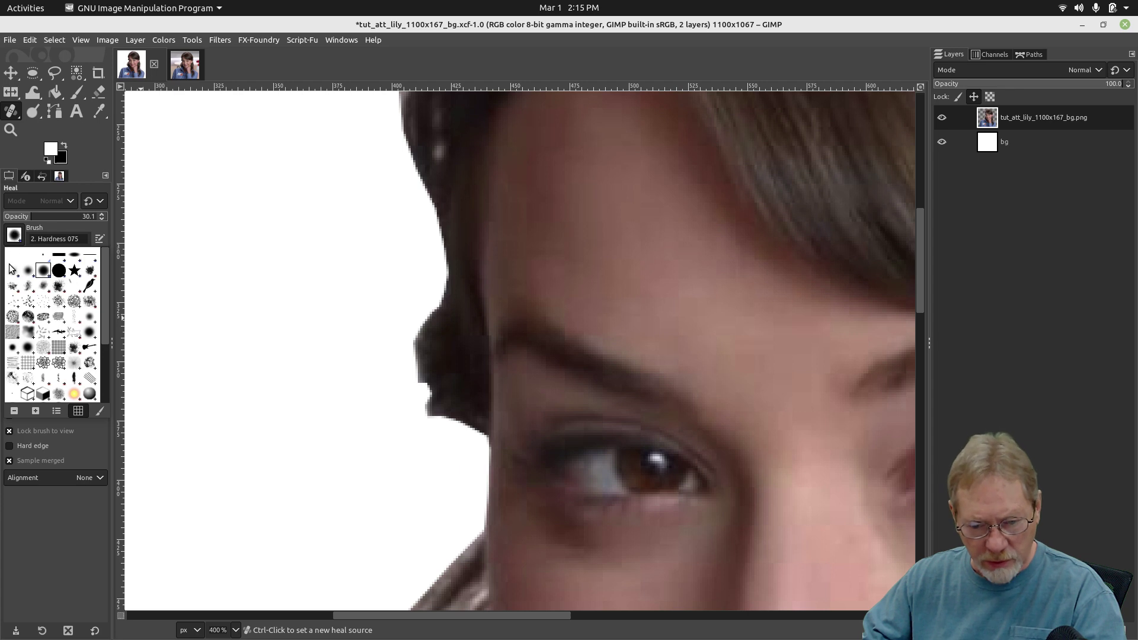
{"action": "double_click", "coordinate": [58, 269]}
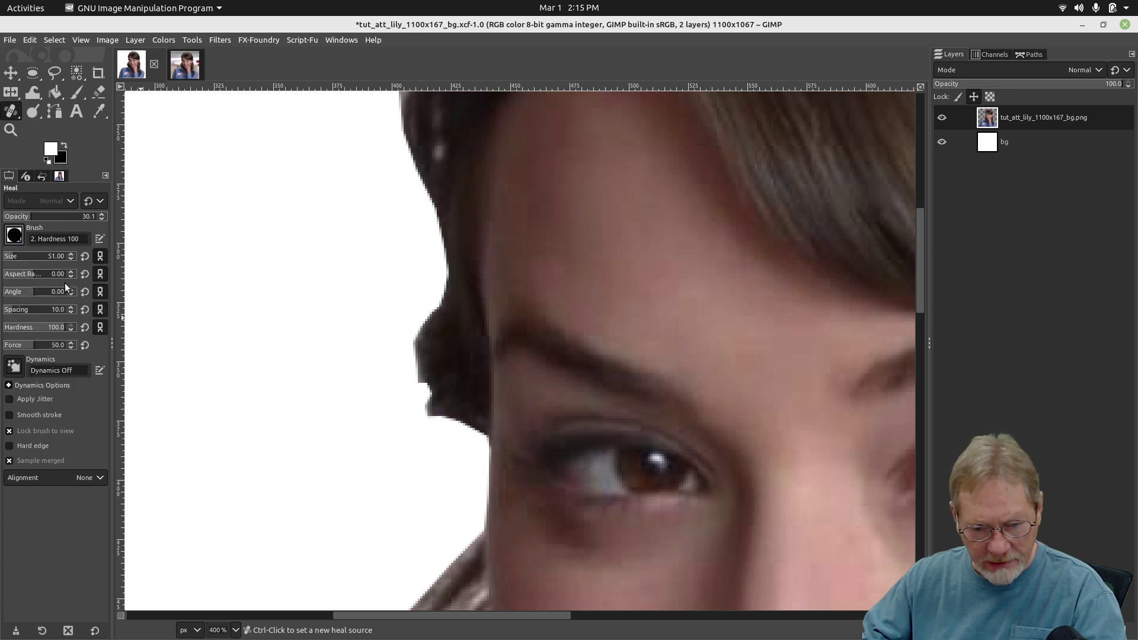
{"action": "left_click", "coordinate": [14, 235]}
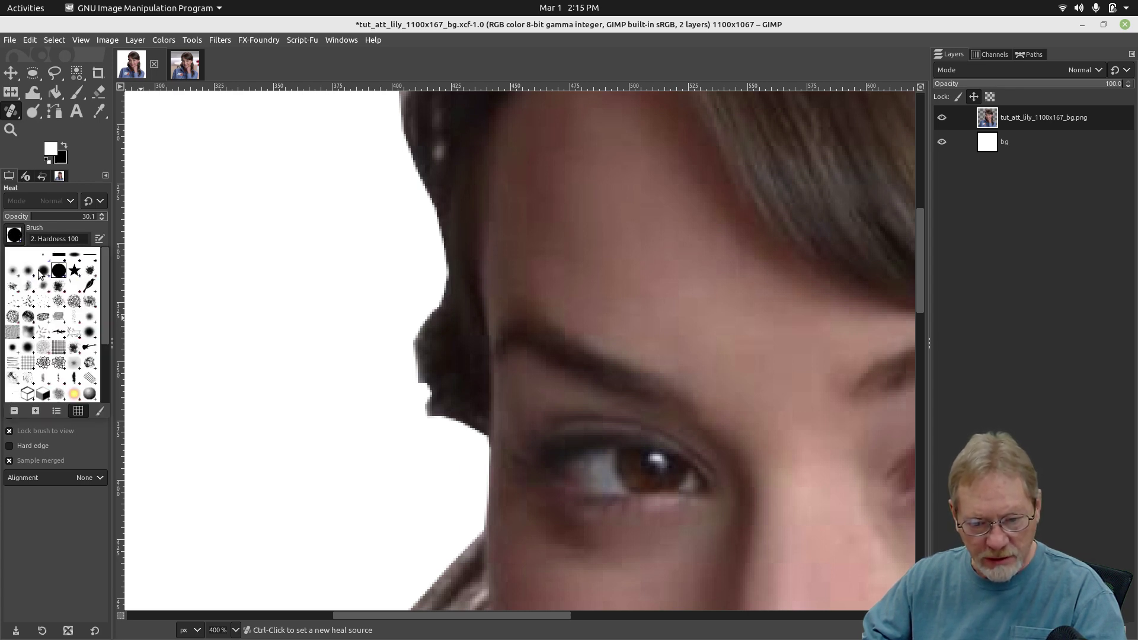
{"action": "double_click", "coordinate": [41, 272]}
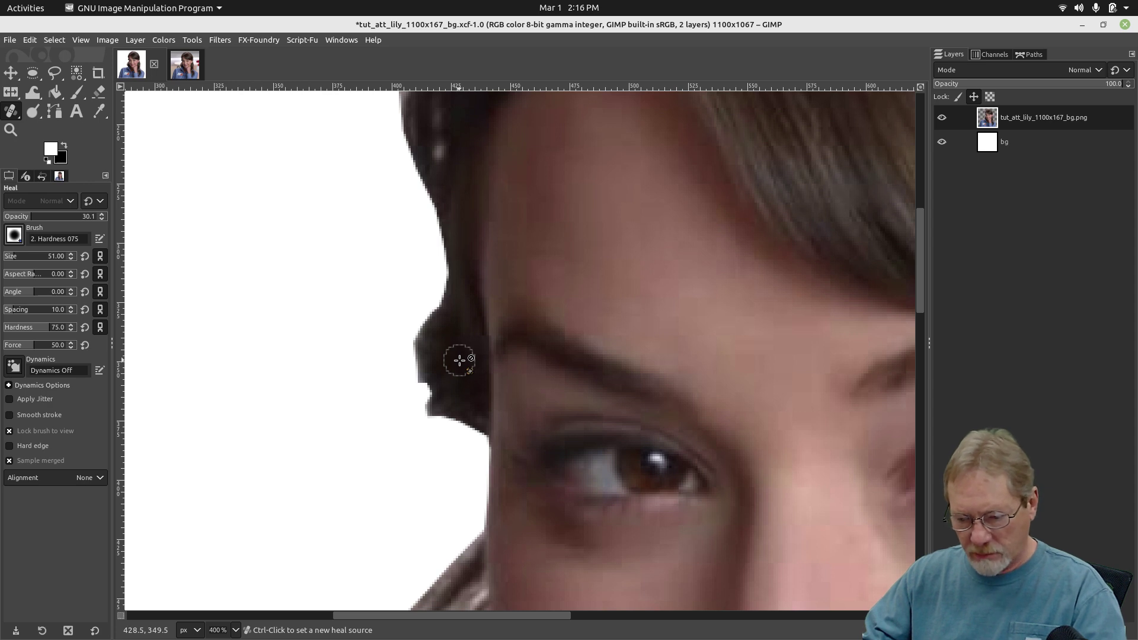
Try to heal the notch in the hair edge beside the eyebrow from a dark hair source, and undo the stroke.
{"action": "key", "text": "ctrl"}
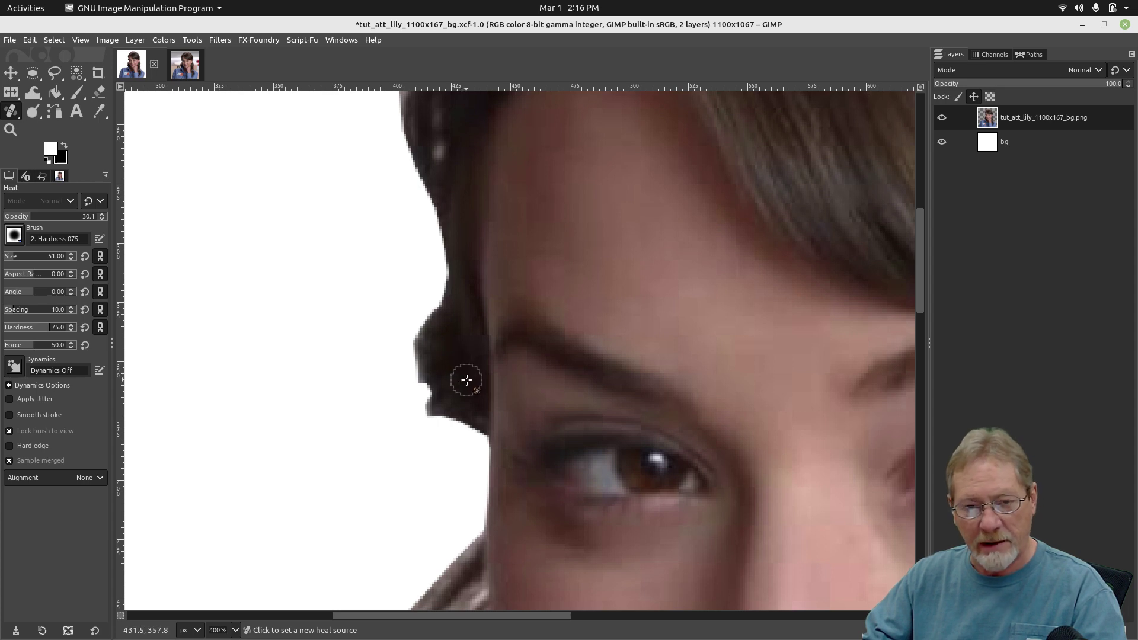
{"action": "left_click", "coordinate": [466, 380], "text": "ctrl"}
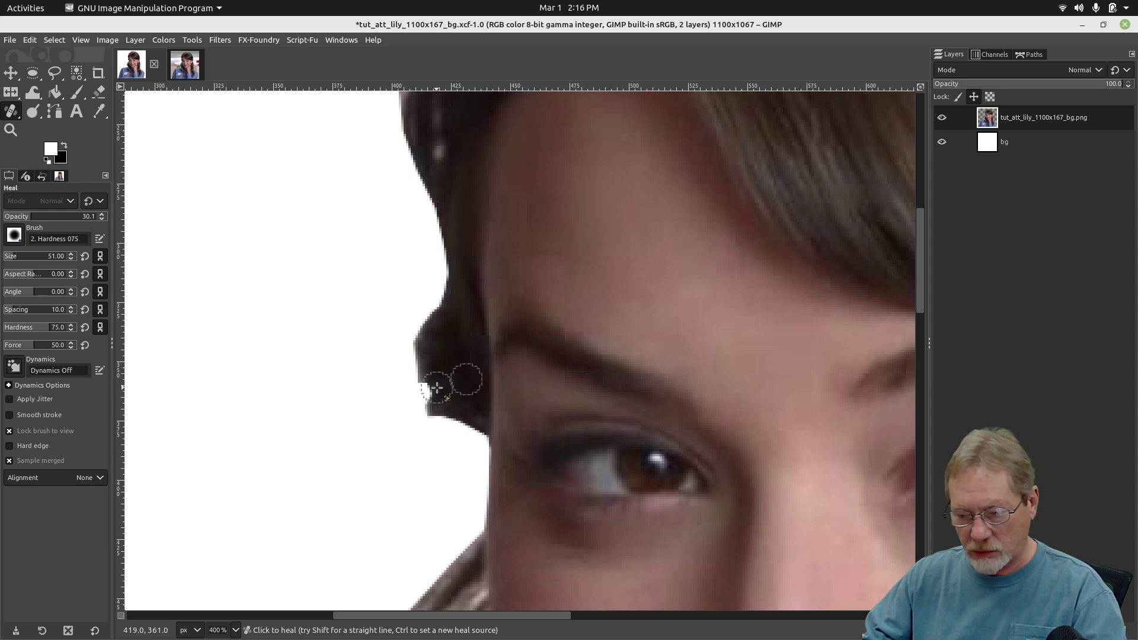
{"action": "mouse_move", "coordinate": [437, 388]}
{"action": "left_mouse_down"}
{"action": "mouse_move", "coordinate": [377, 405]}
{"action": "mouse_move", "coordinate": [426, 391]}
{"action": "mouse_move", "coordinate": [376, 407]}
{"action": "left_mouse_up"}
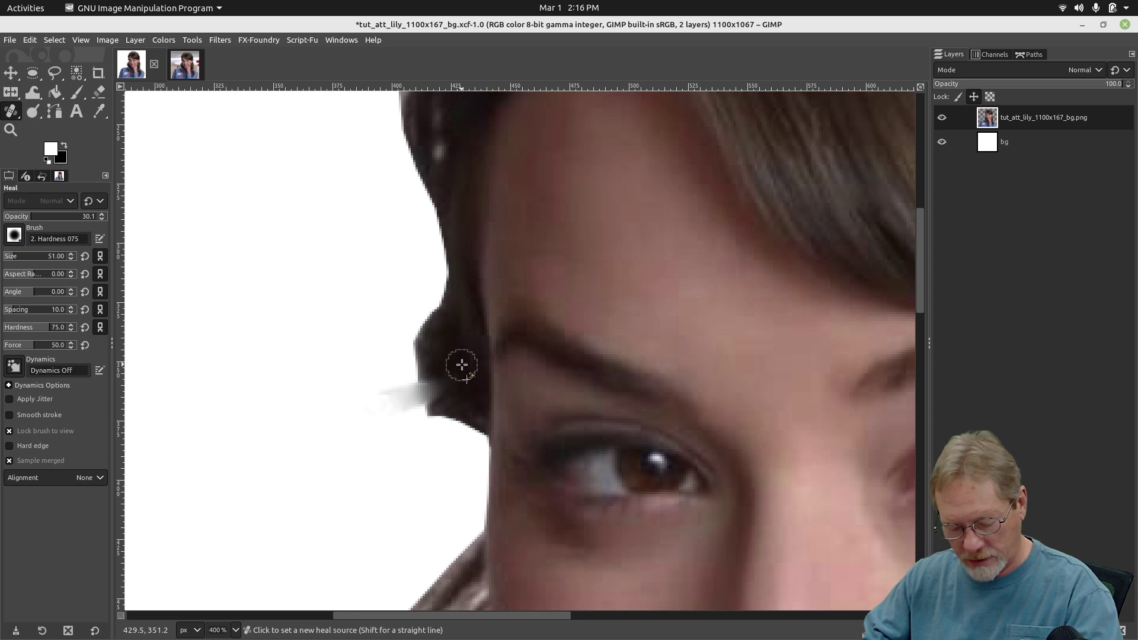
{"action": "key", "text": "ctrl+z"}
{"action": "key", "text": "ctrl+z"}
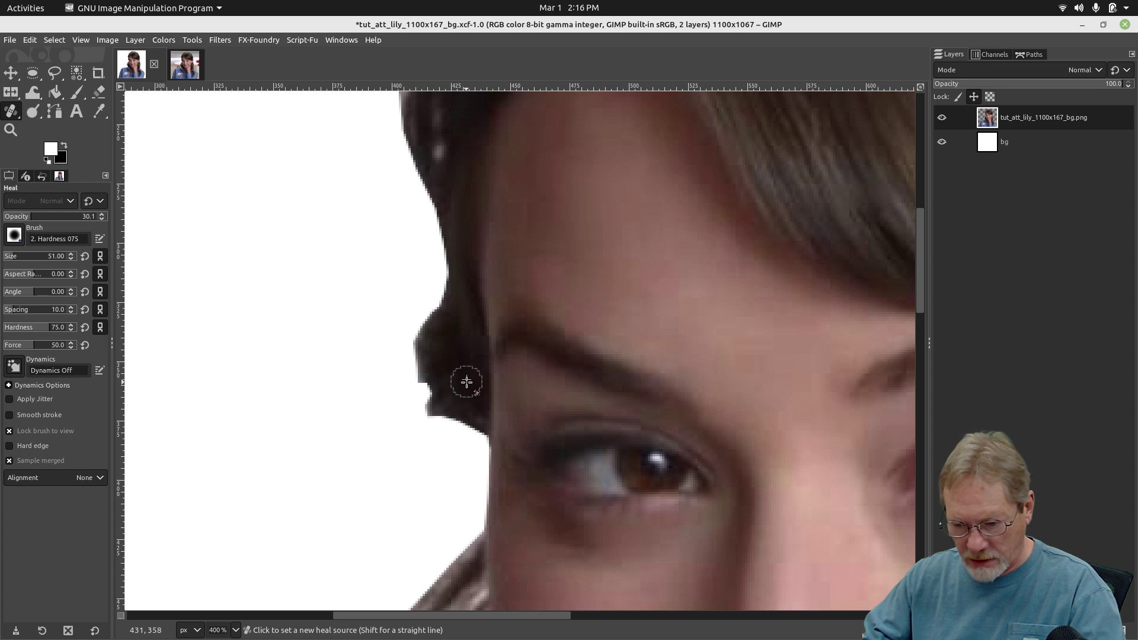
Heal the notched hair edge with several source points in the dark hair, and hide the white bg layer to check the edge.
{"action": "left_click", "coordinate": [466, 381], "text": "ctrl"}
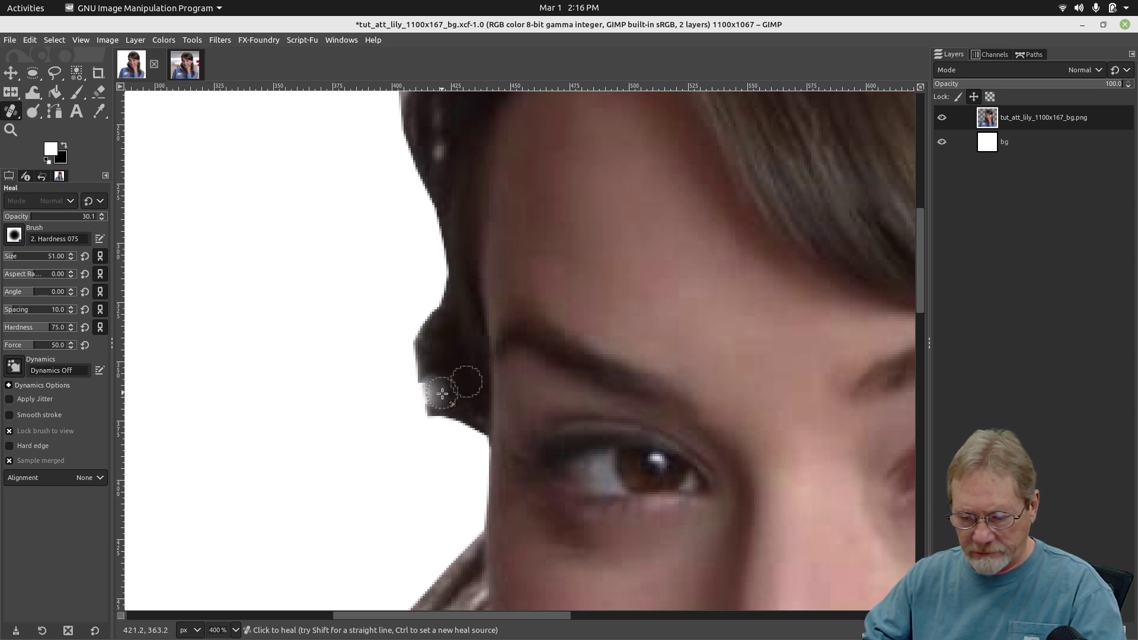
{"action": "left_click", "coordinate": [468, 336], "text": "ctrl"}
{"action": "left_click", "coordinate": [437, 390]}
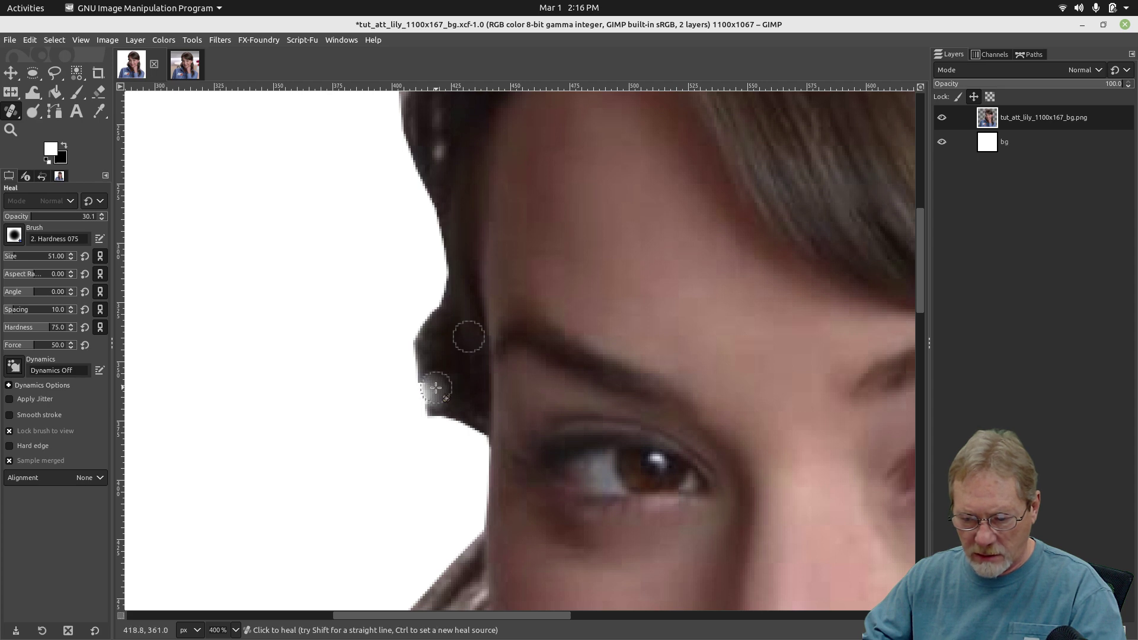
{"action": "left_click", "coordinate": [453, 341], "text": "ctrl"}
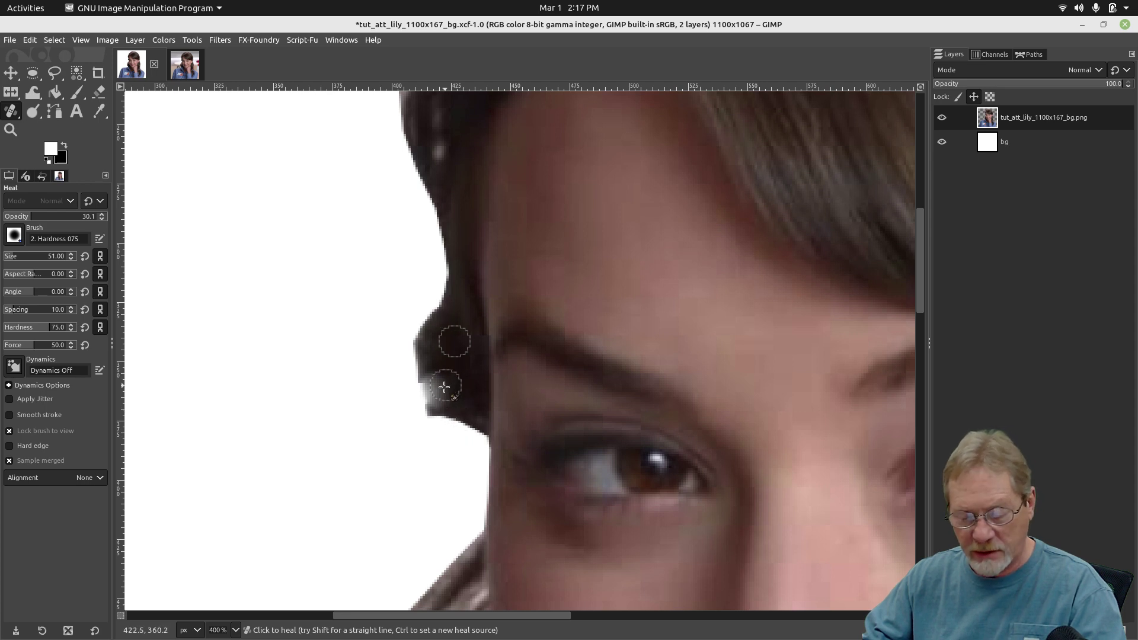
{"action": "mouse_move", "coordinate": [442, 395]}
{"action": "left_mouse_down"}
{"action": "mouse_move", "coordinate": [462, 380]}
{"action": "mouse_move", "coordinate": [442, 387]}
{"action": "mouse_move", "coordinate": [444, 401]}
{"action": "mouse_move", "coordinate": [454, 391]}
{"action": "mouse_move", "coordinate": [439, 387]}
{"action": "mouse_move", "coordinate": [452, 397]}
{"action": "mouse_move", "coordinate": [437, 397]}
{"action": "mouse_move", "coordinate": [446, 382]}
{"action": "mouse_move", "coordinate": [433, 384]}
{"action": "mouse_move", "coordinate": [455, 405]}
{"action": "mouse_move", "coordinate": [445, 398]}
{"action": "mouse_move", "coordinate": [464, 373]}
{"action": "mouse_move", "coordinate": [455, 340]}
{"action": "mouse_move", "coordinate": [446, 401]}
{"action": "left_mouse_up"}
{"action": "left_click", "coordinate": [455, 339], "text": "ctrl"}
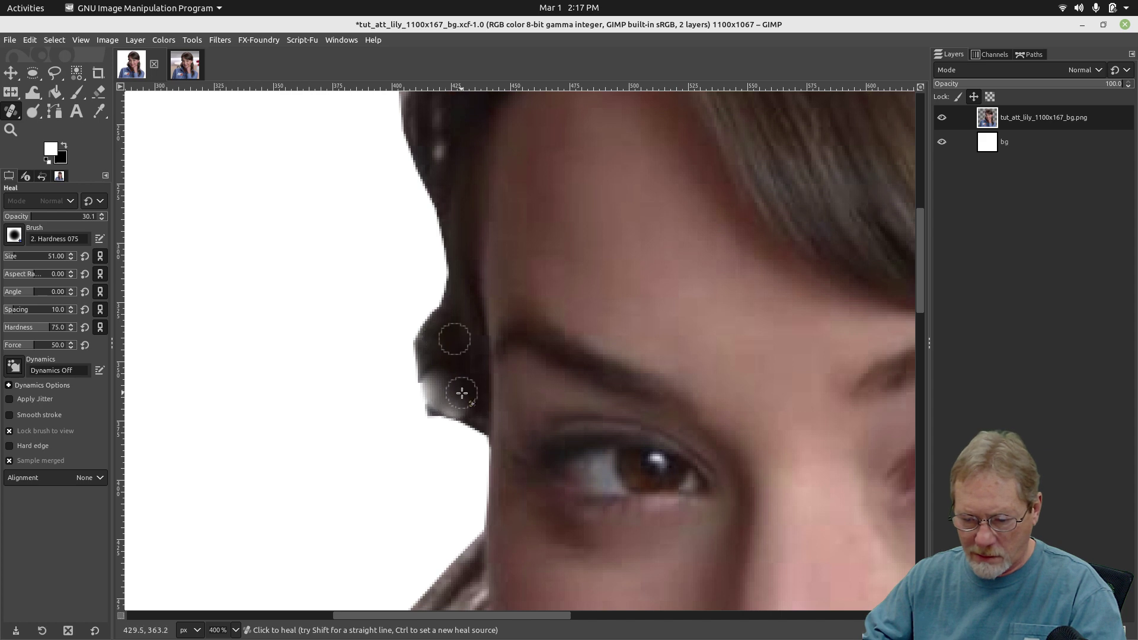
{"action": "left_click", "coordinate": [942, 143]}
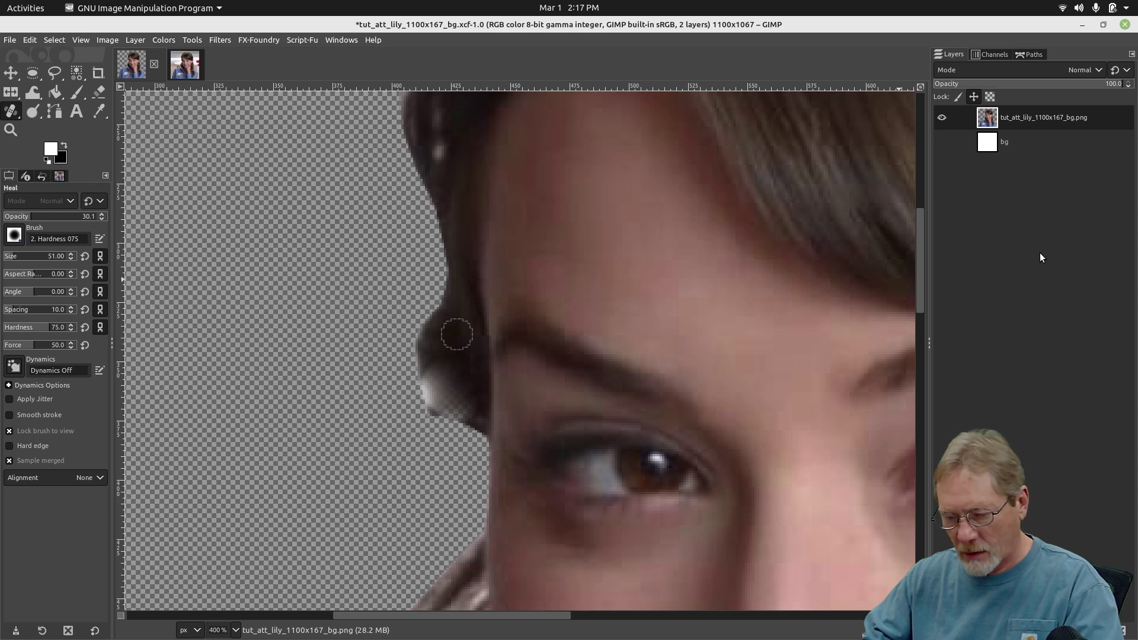
Undo the Heal strokes on the hair edge, the hiding of the bg layer and the photo layer's position lock.
{"action": "key", "text": "ctrl+z"}
{"action": "key", "text": "ctrl+z"}
{"action": "key", "text": "ctrl+z"}
{"action": "key", "text": "ctrl+z"}
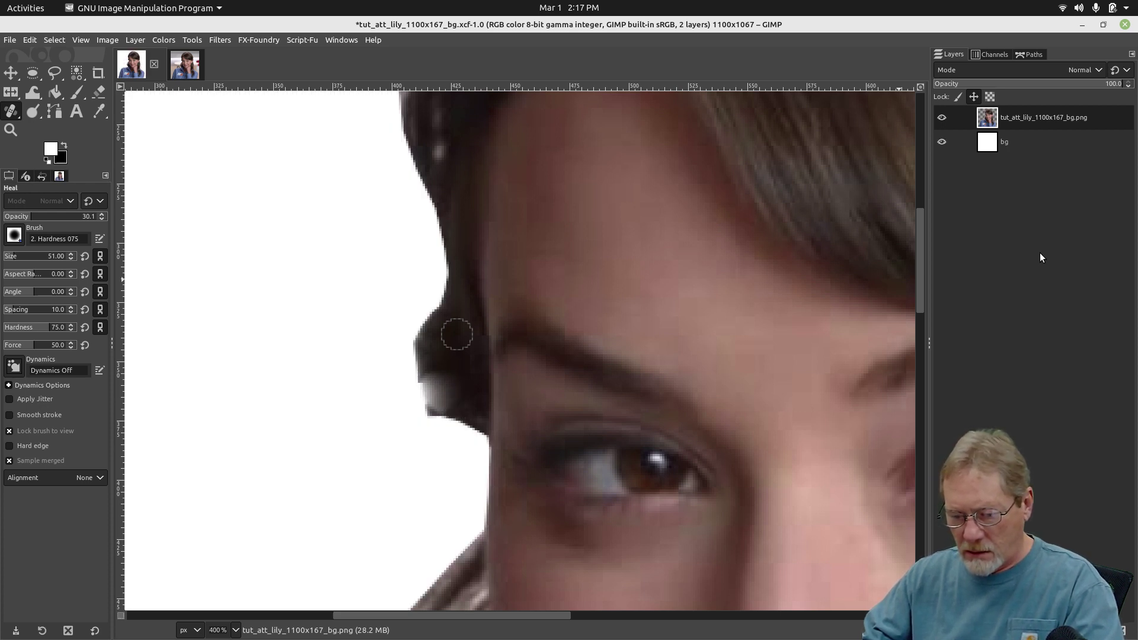
{"action": "key", "text": "ctrl+z"}
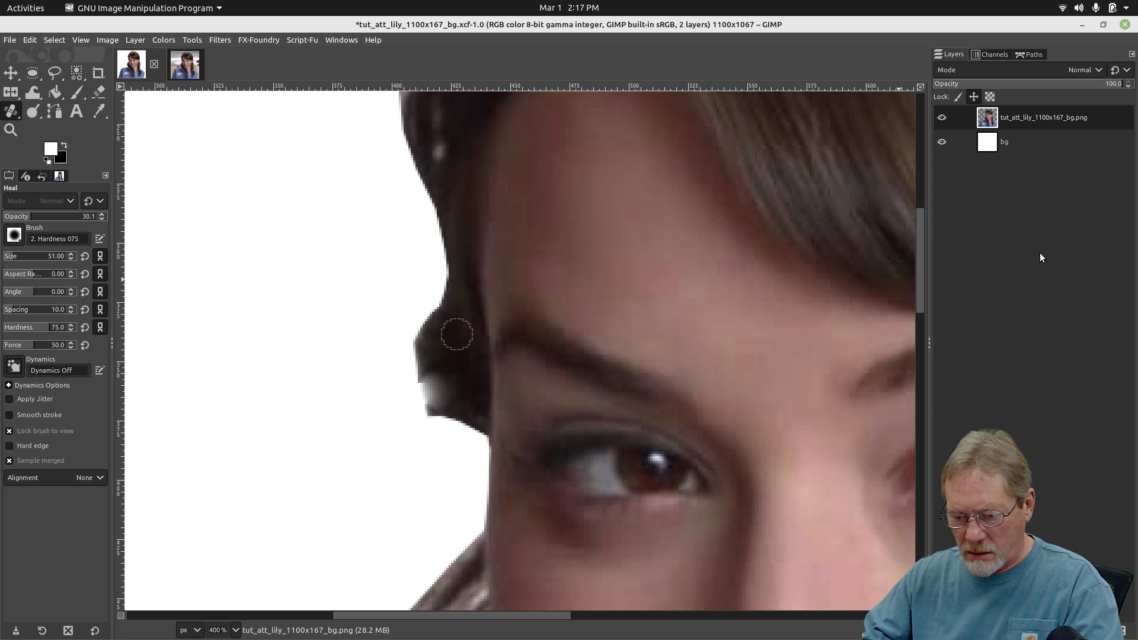
{"action": "key", "text": "ctrl+z"}
{"action": "key", "text": "ctrl+z"}
{"action": "key", "text": "ctrl+z"}
{"action": "key", "text": "ctrl+z"}
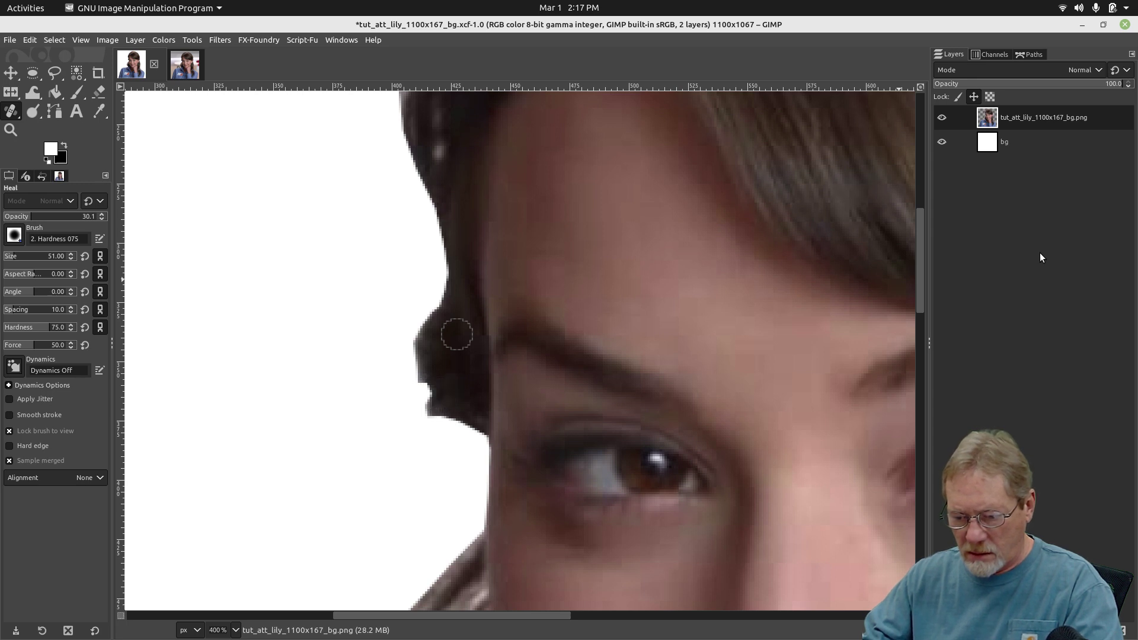
{"action": "key", "text": "ctrl+z"}
{"action": "key", "text": "ctrl+y"}
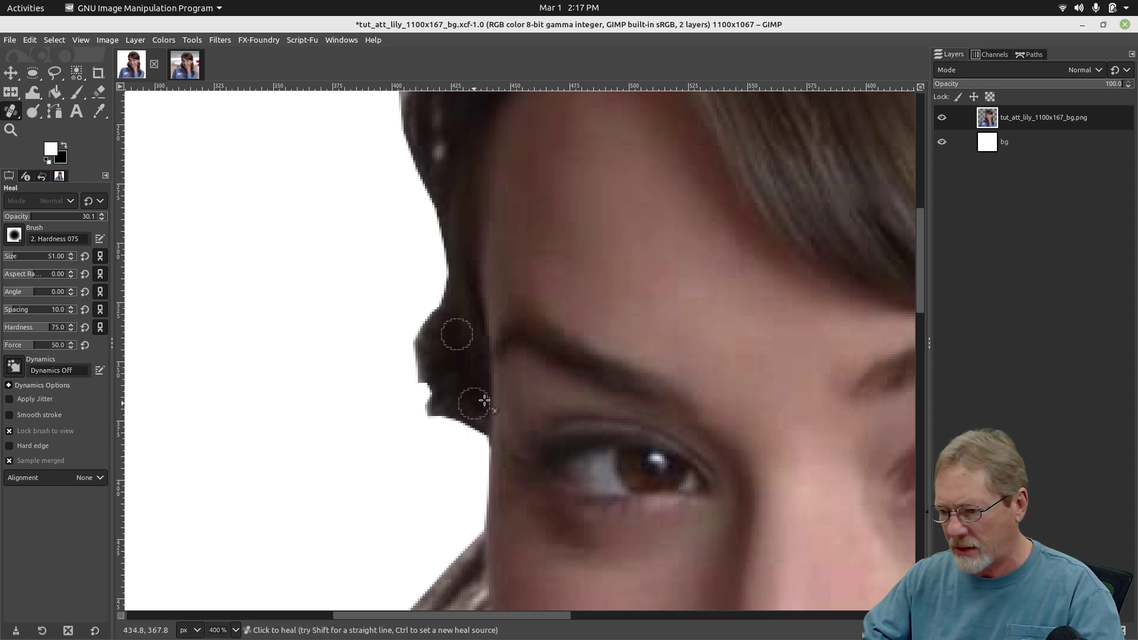
Hide the white bg layer and add a full-size layer filled with the black background color directly beneath the cutout photo layer.
{"action": "left_click", "coordinate": [941, 142]}
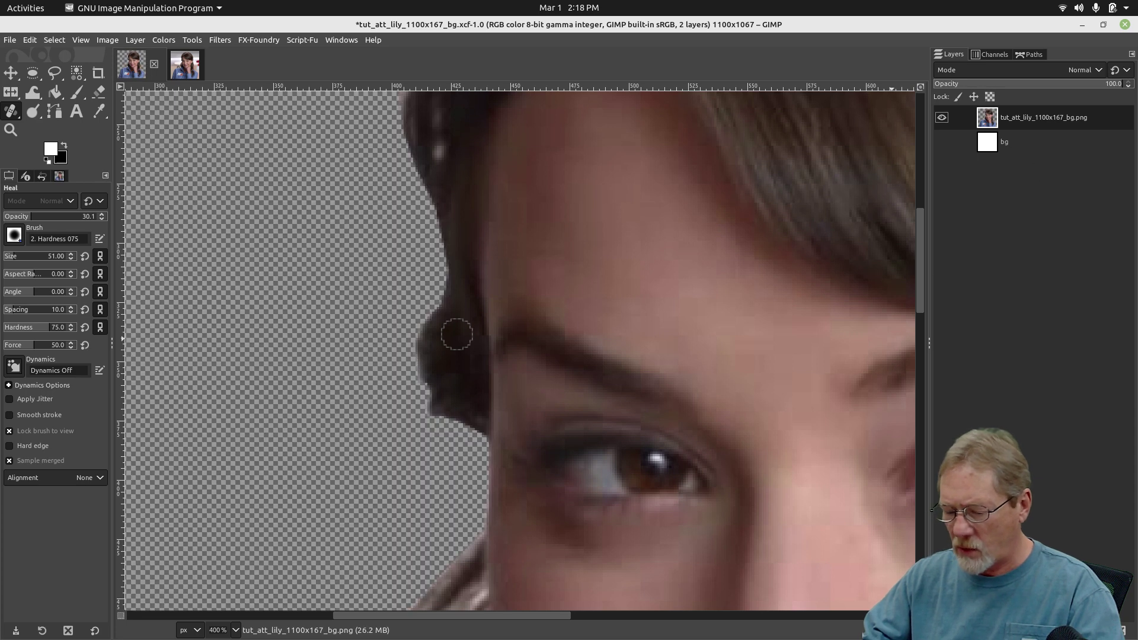
{"action": "key", "text": "shift+ctrl+n"}
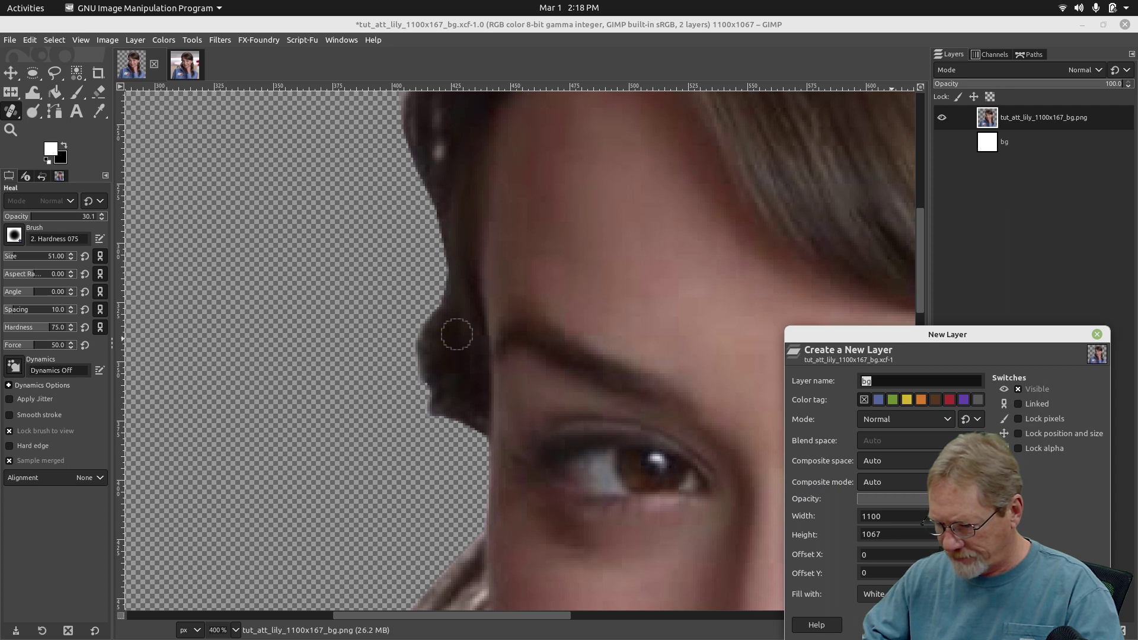
{"action": "left_click", "coordinate": [898, 593]}
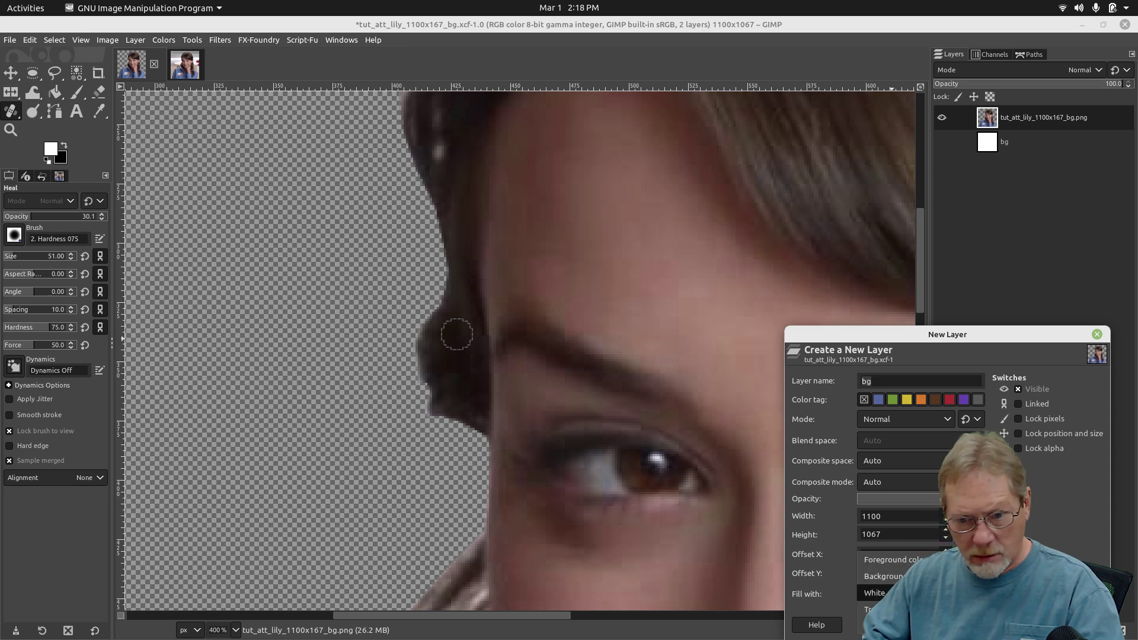
{"action": "left_click", "coordinate": [883, 576]}
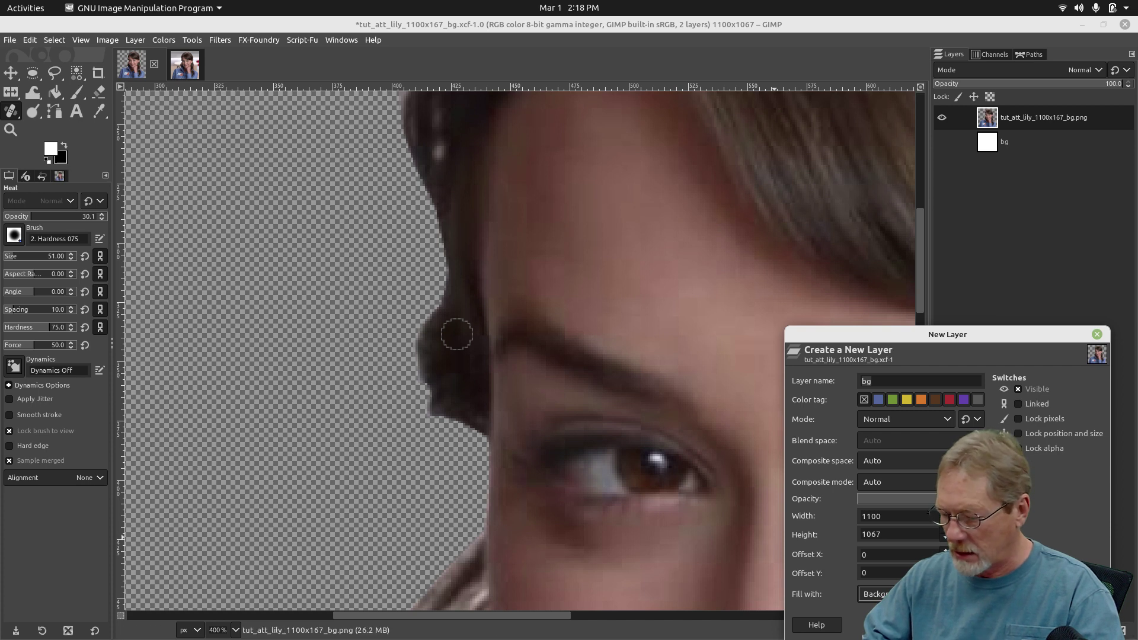
{"action": "left_click", "coordinate": [1076, 624]}
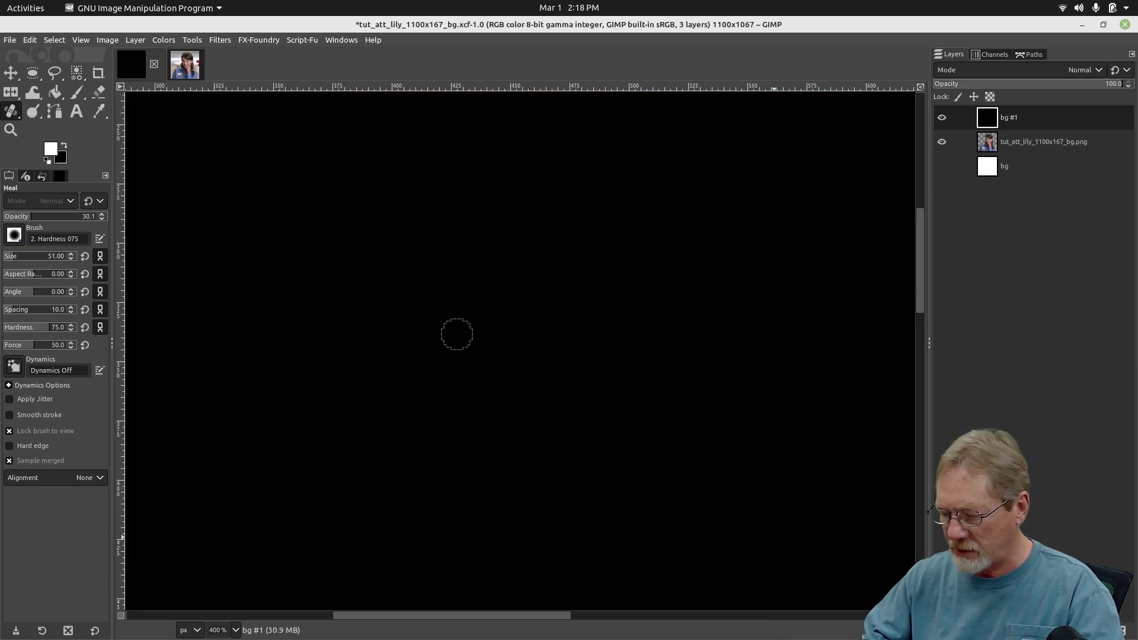
{"action": "left_click", "coordinate": [1020, 630]}
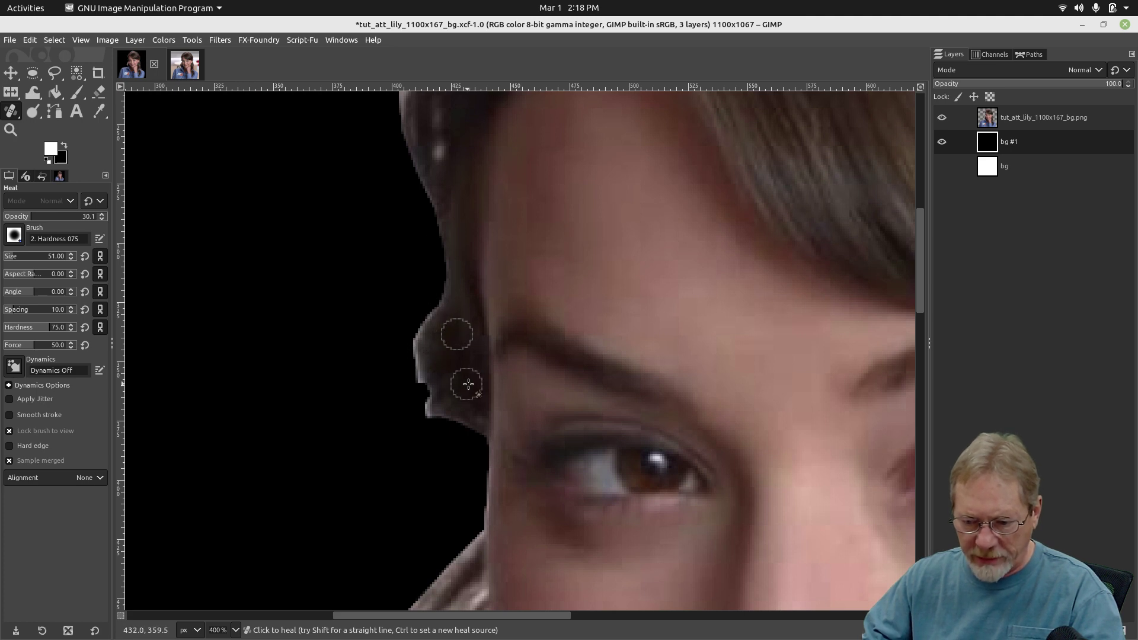
On the cutout photo layer, clone dark hair from just above over the notch in the hair edge at 100 opacity.
{"action": "key", "text": "Page_Up"}
{"action": "key", "text": "c"}
{"action": "left_click", "coordinate": [461, 331], "text": "ctrl"}
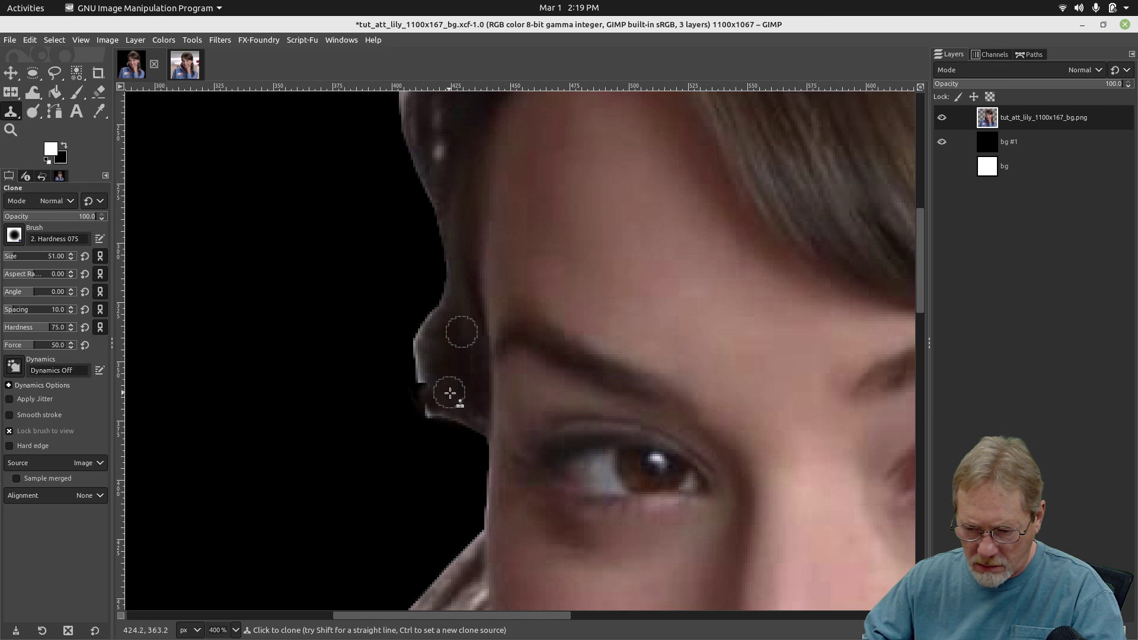
{"action": "mouse_move", "coordinate": [440, 390]}
{"action": "left_mouse_down"}
{"action": "mouse_move", "coordinate": [426, 380]}
{"action": "mouse_move", "coordinate": [452, 407]}
{"action": "mouse_move", "coordinate": [437, 407]}
{"action": "mouse_move", "coordinate": [457, 397]}
{"action": "left_mouse_up"}
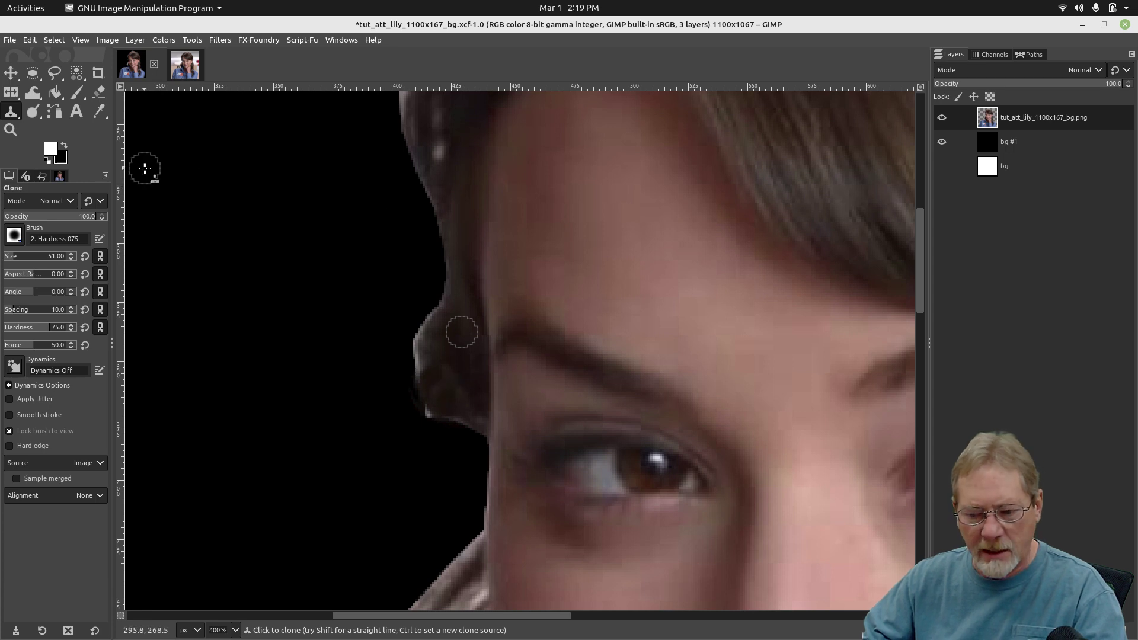
Heal along the lower hair edge beside the face, using the dark hair just above it as the source.
{"action": "mouse_move", "coordinate": [11, 110]}
{"action": "left_mouse_down"}
{"action": "mouse_move", "coordinate": [59, 110]}
{"action": "mouse_move", "coordinate": [72, 146]}
{"action": "left_mouse_up"}
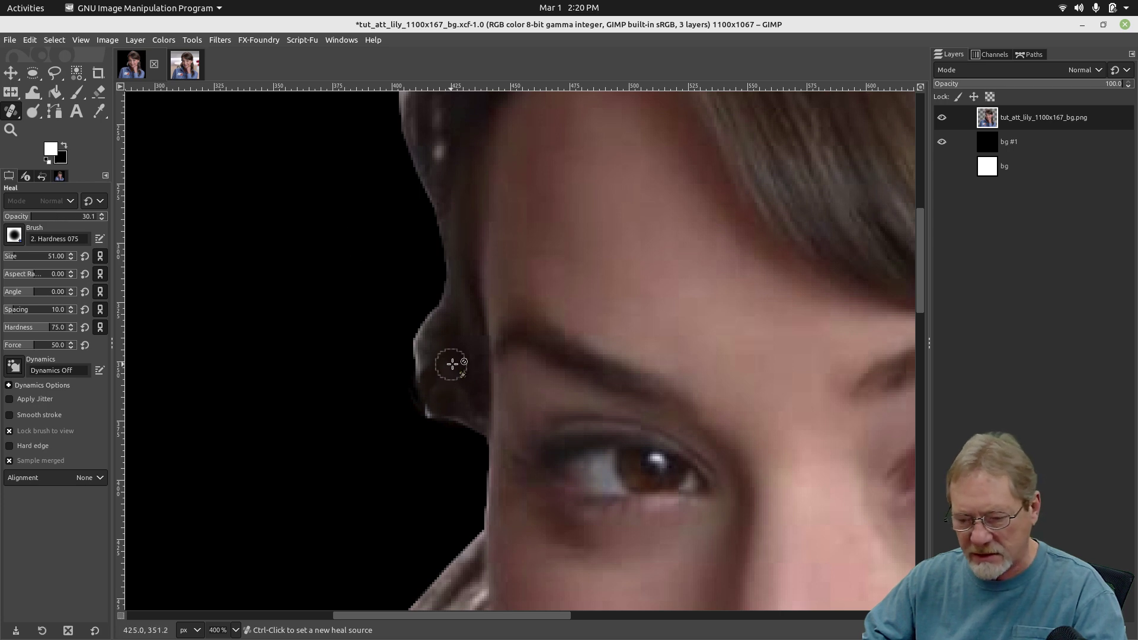
{"action": "left_click", "coordinate": [465, 376], "text": "ctrl"}
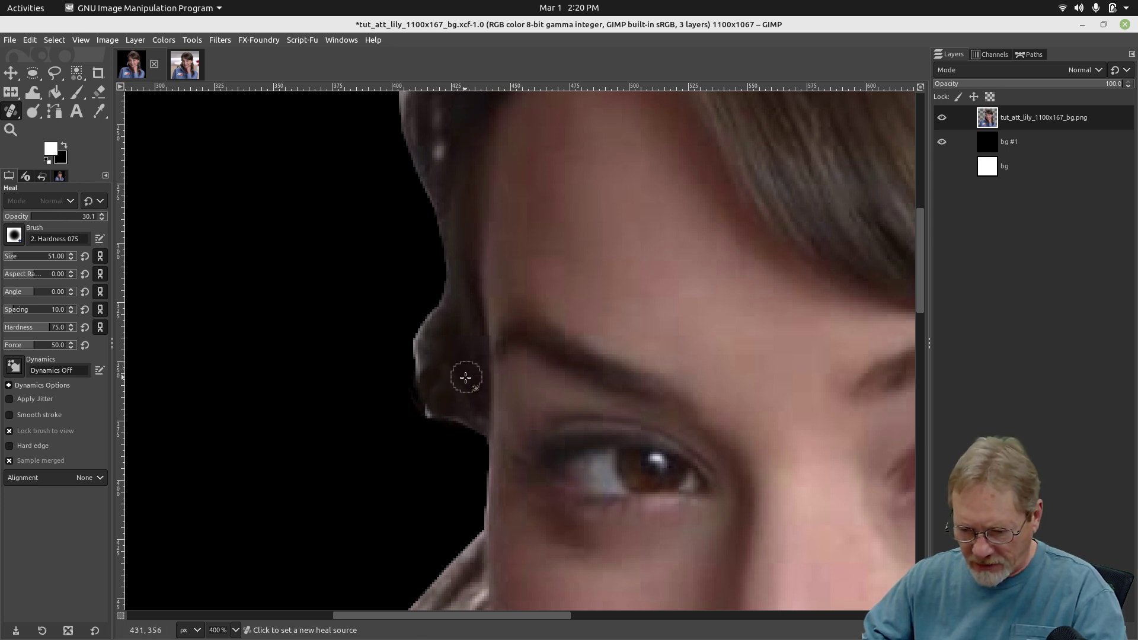
{"action": "left_click_drag", "start_coordinate": [472, 425], "coordinate": [419, 407]}
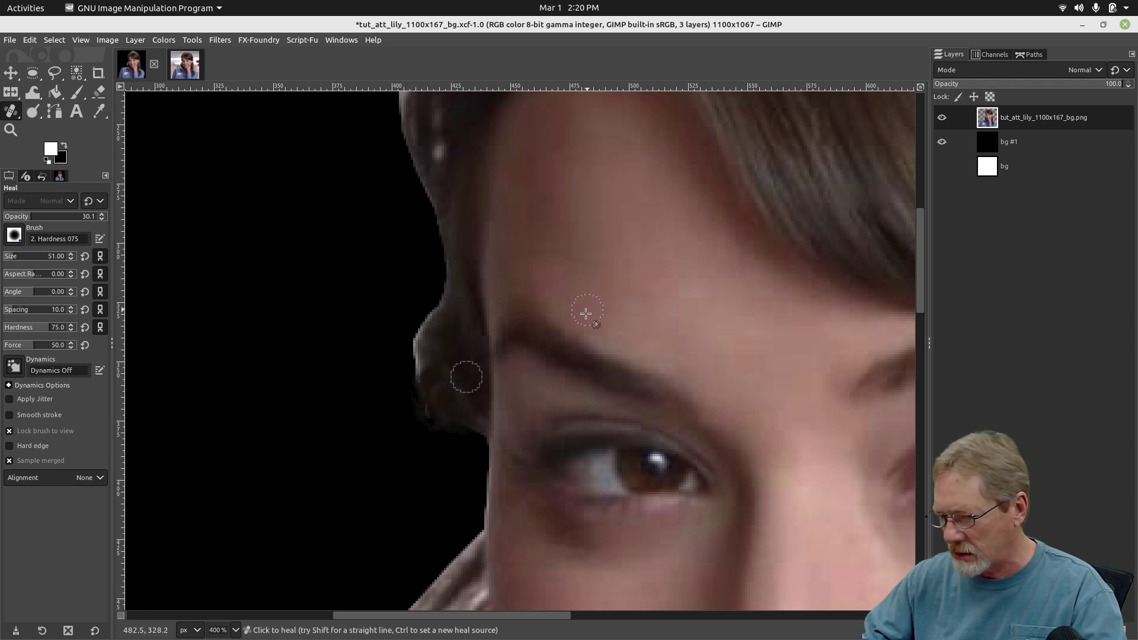
Turn on Lock alpha for the cutout photo layer, and show the white bg layer in place of the black one.
{"action": "right_click", "coordinate": [1040, 117]}
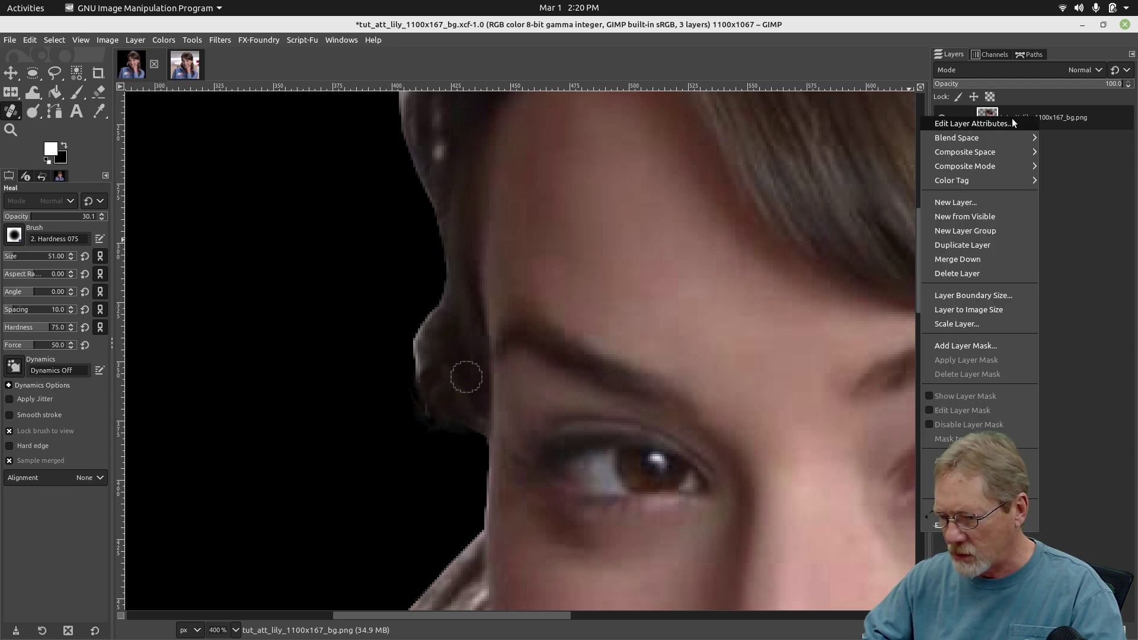
{"action": "left_click", "coordinate": [966, 127]}
{"action": "left_click", "coordinate": [1041, 139]}
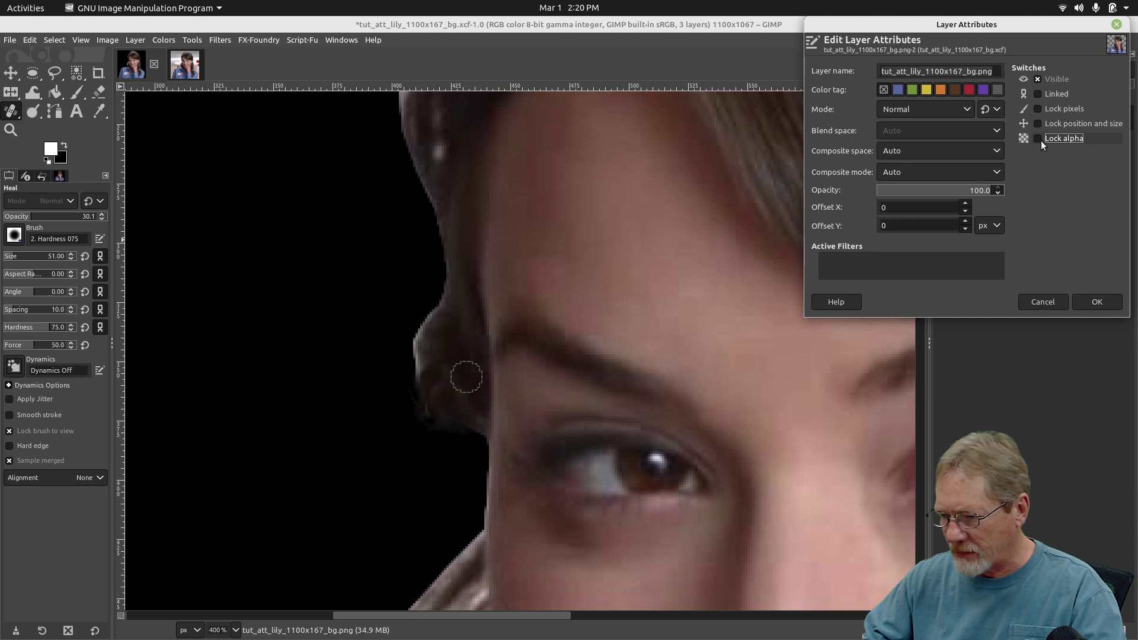
{"action": "left_click", "coordinate": [1098, 303]}
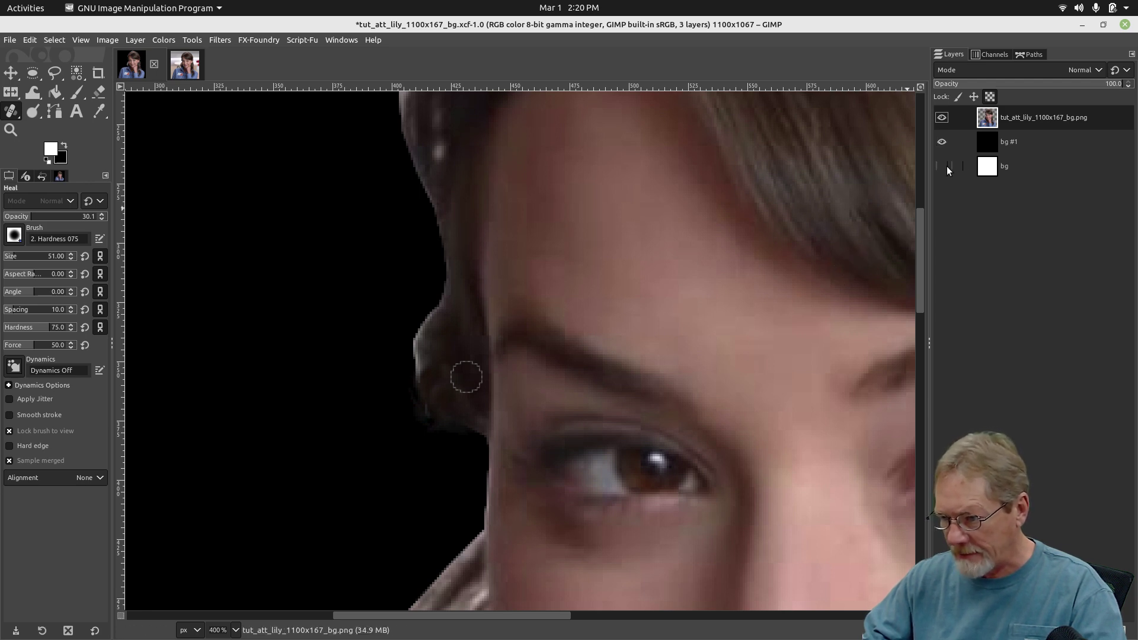
{"action": "left_click", "coordinate": [942, 142]}
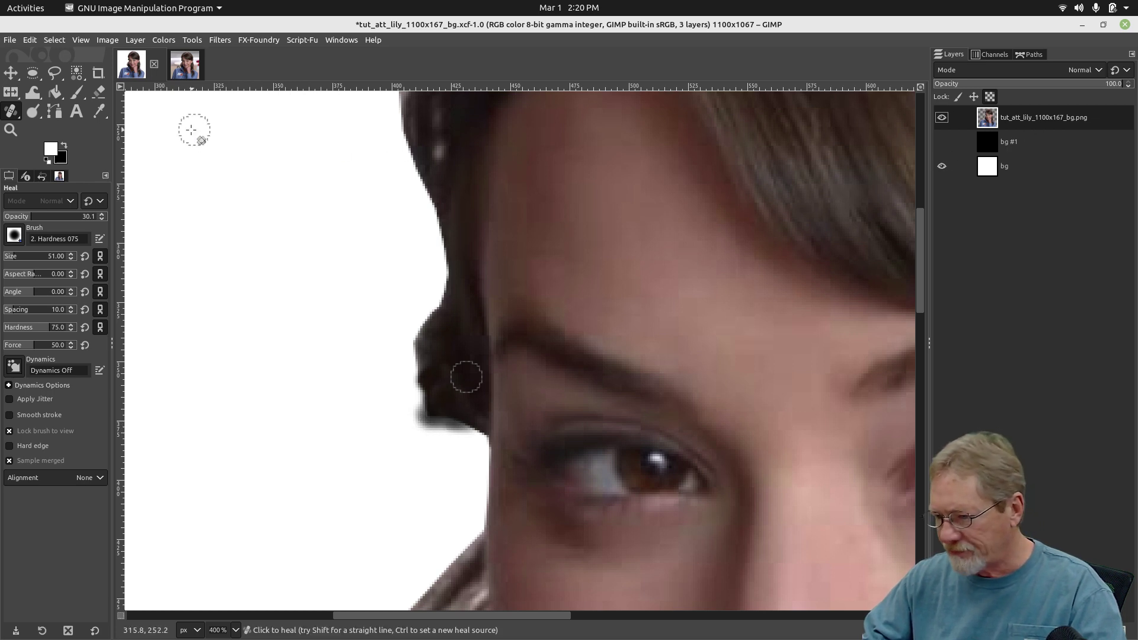
Try to erase the soft fringe below the hair edge beside the eye with the Eraser on the cutout photo layer.
{"action": "right_click", "coordinate": [1027, 118]}
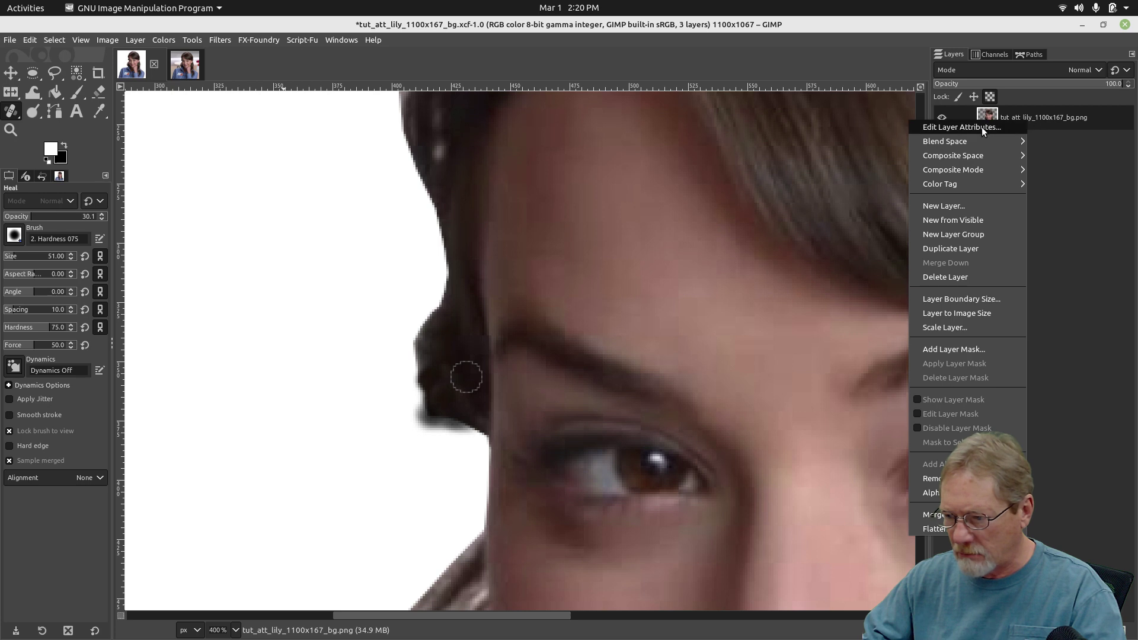
{"action": "left_click", "coordinate": [1052, 118]}
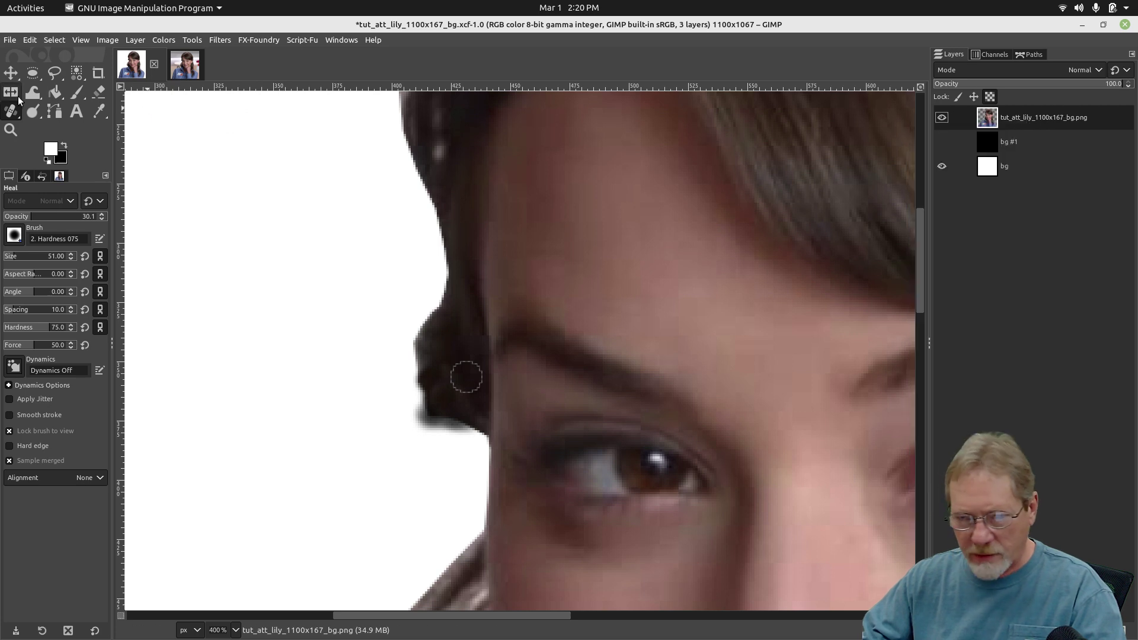
{"action": "left_click", "coordinate": [100, 91]}
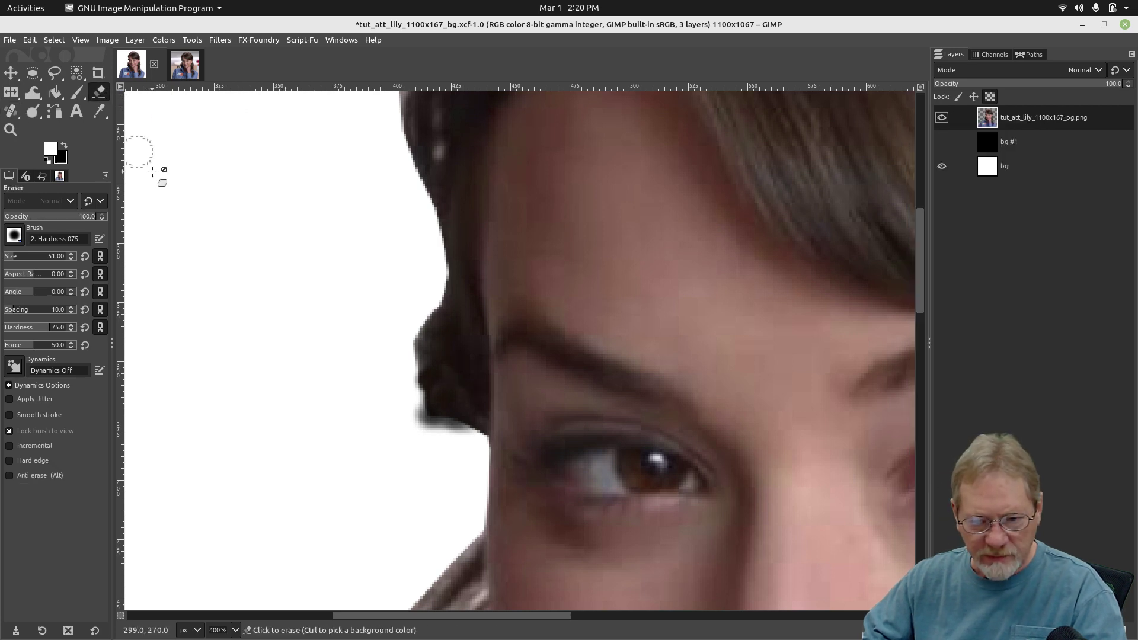
{"action": "left_click", "coordinate": [455, 440]}
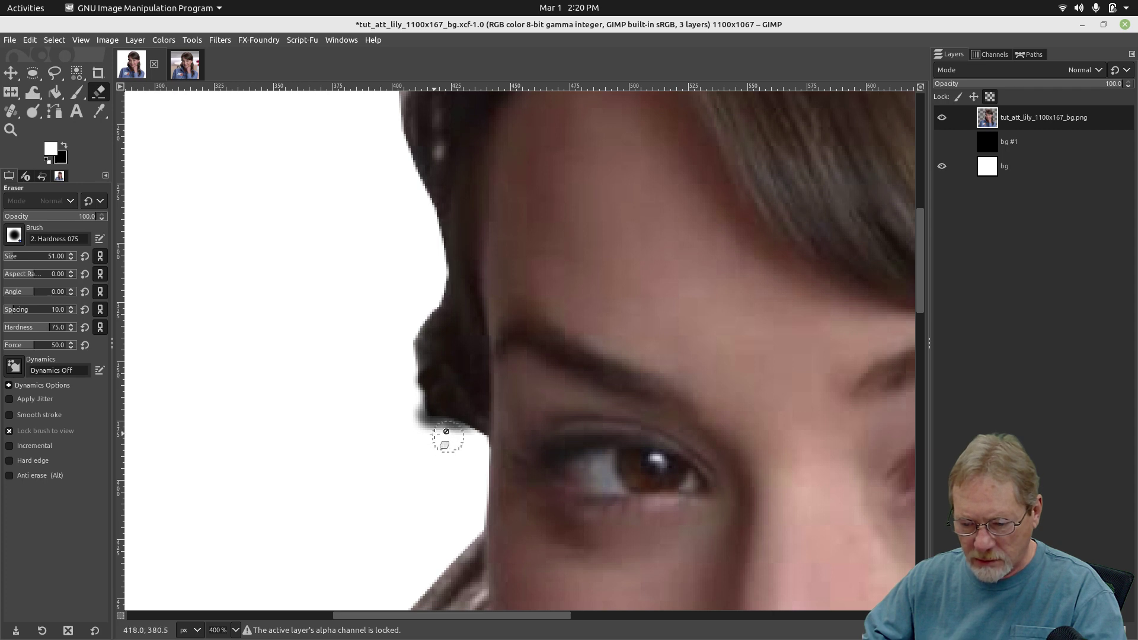
{"action": "left_click_drag", "start_coordinate": [453, 437], "coordinate": [422, 437]}
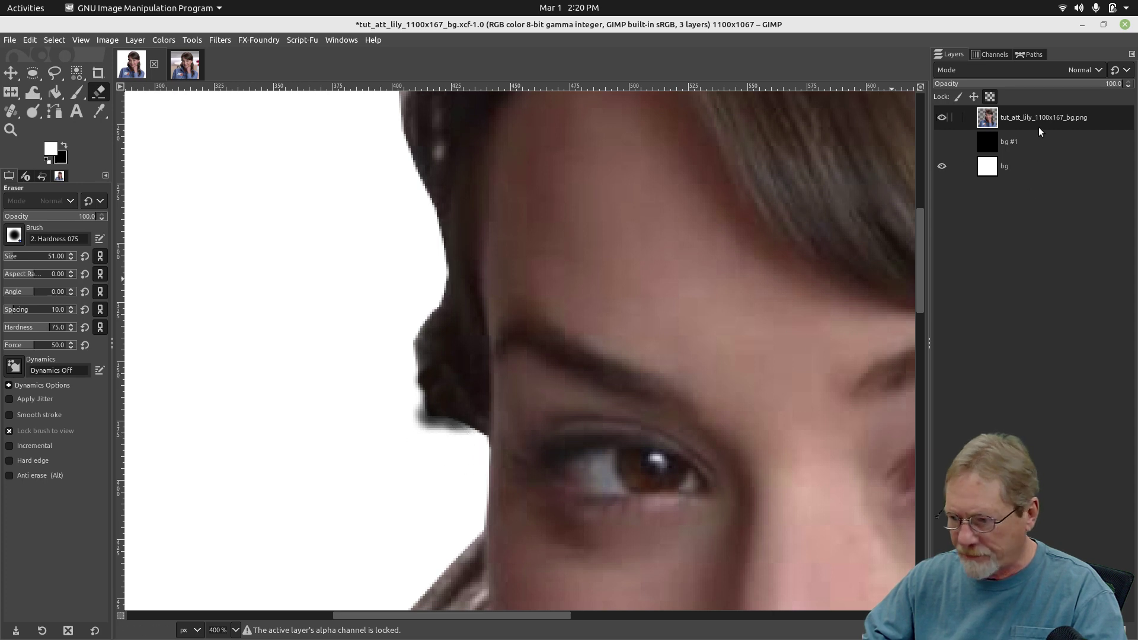
Turn off Lock alpha for the cutout photo layer.
{"action": "right_click", "coordinate": [1037, 122]}
{"action": "left_click", "coordinate": [1004, 134]}
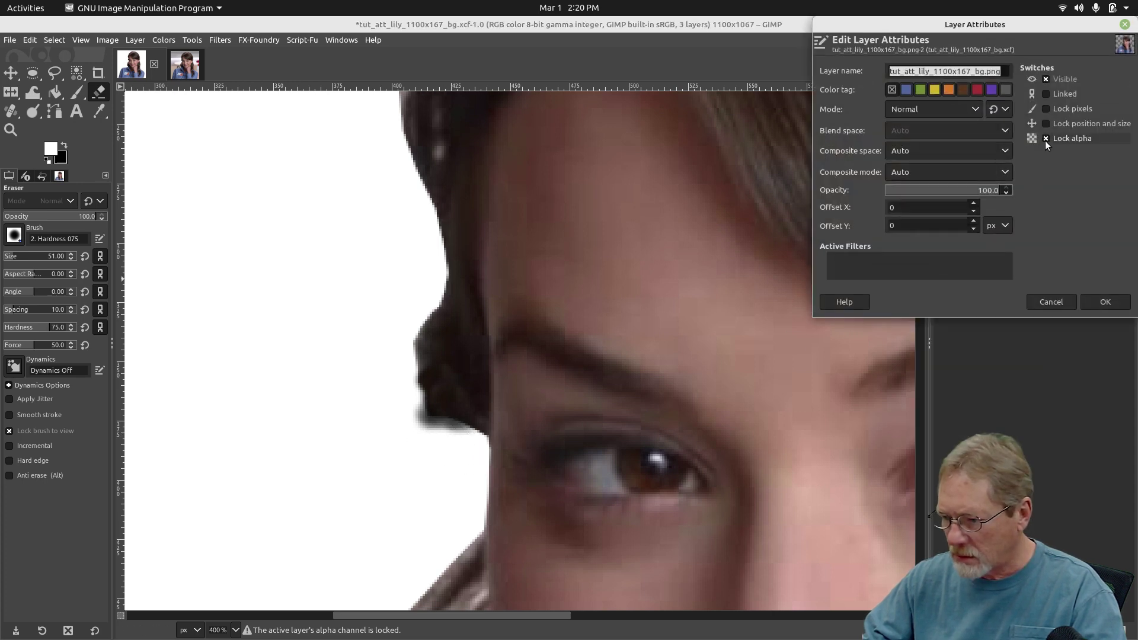
{"action": "left_click", "coordinate": [1045, 139]}
{"action": "left_click", "coordinate": [1104, 301]}
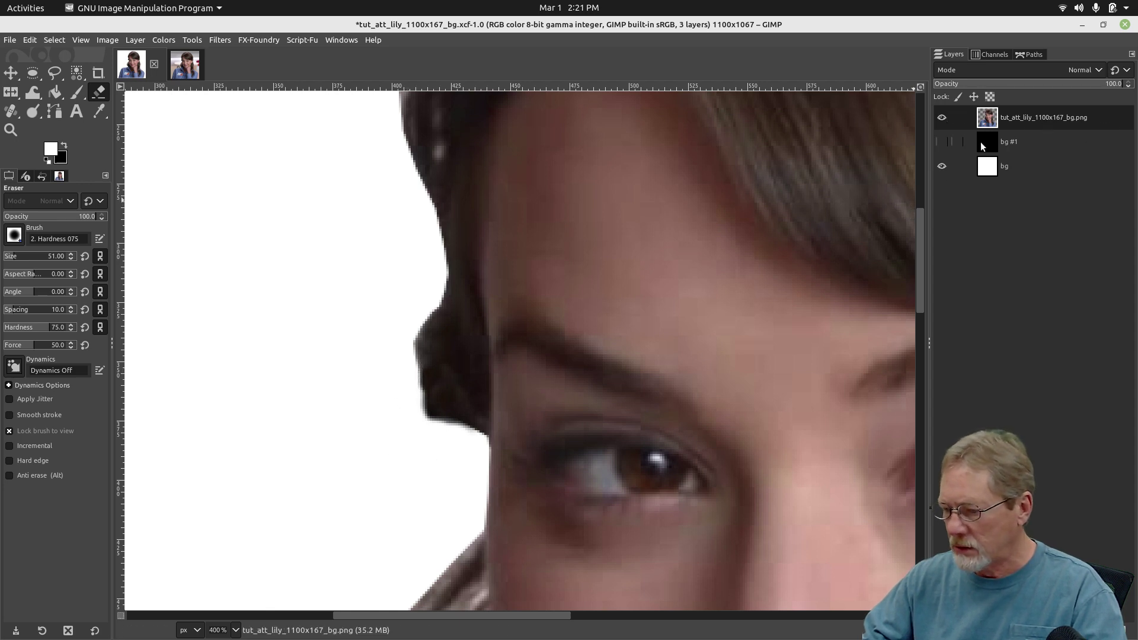
Show the black bg #1 layer and turn on Lock alpha for the cutout photo layer.
{"action": "left_click", "coordinate": [943, 141]}
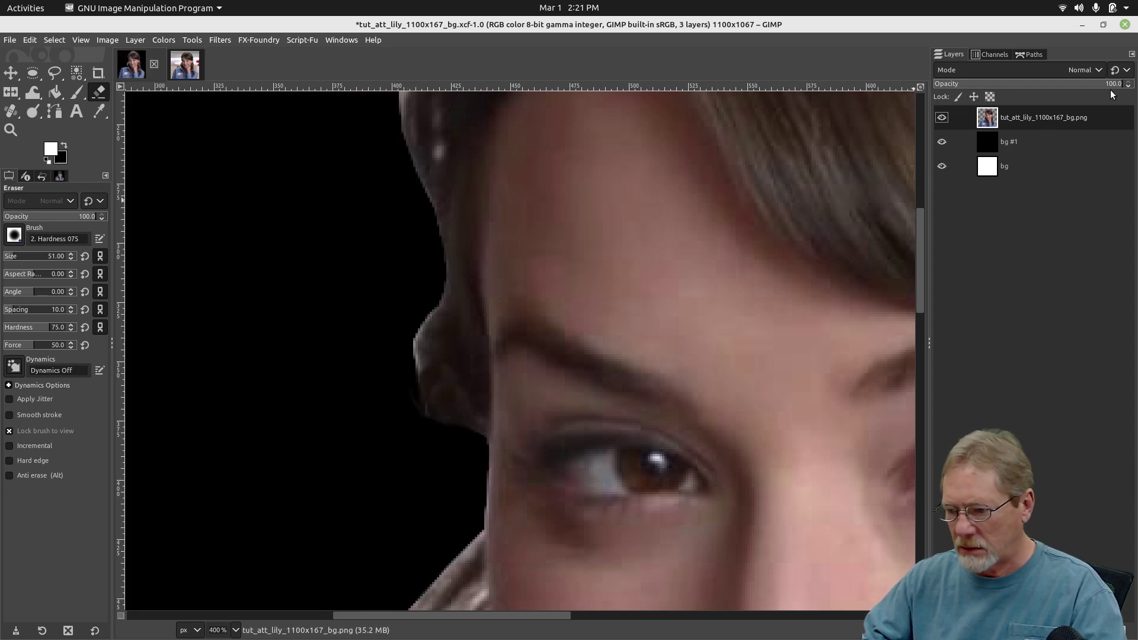
{"action": "right_click", "coordinate": [1085, 117]}
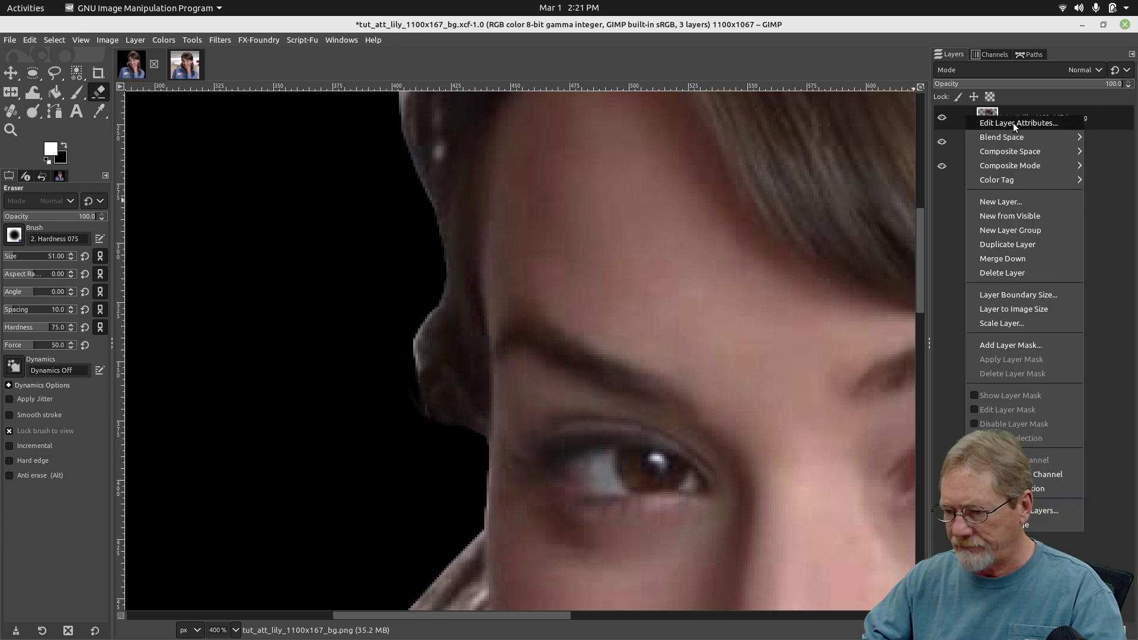
{"action": "left_click", "coordinate": [1012, 123]}
{"action": "left_click", "coordinate": [1046, 138]}
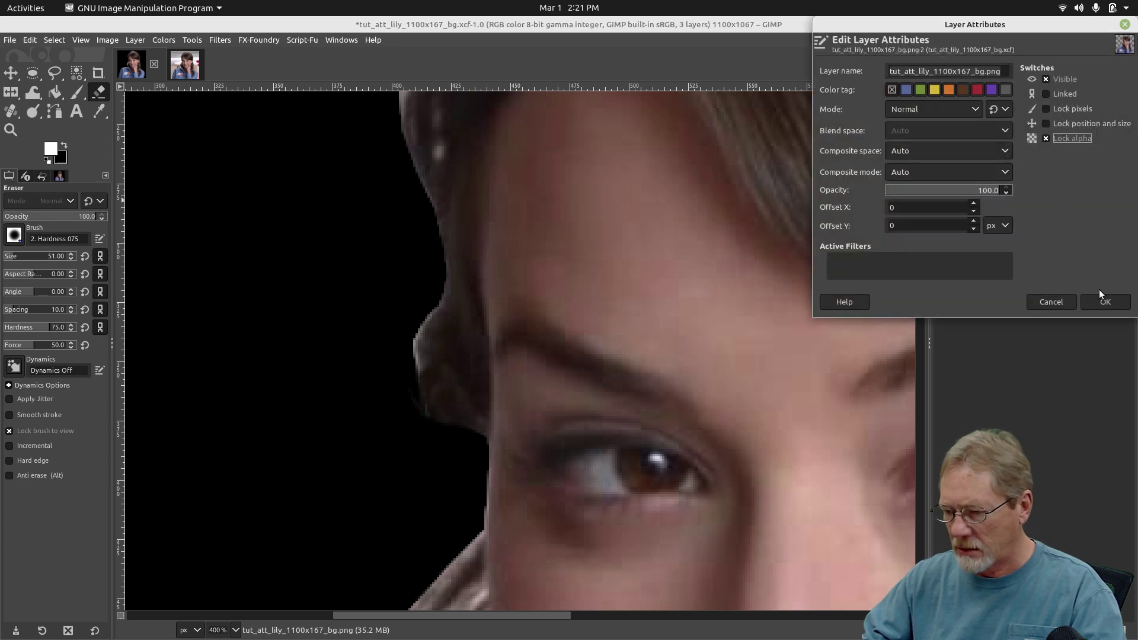
{"action": "left_click", "coordinate": [1103, 301]}
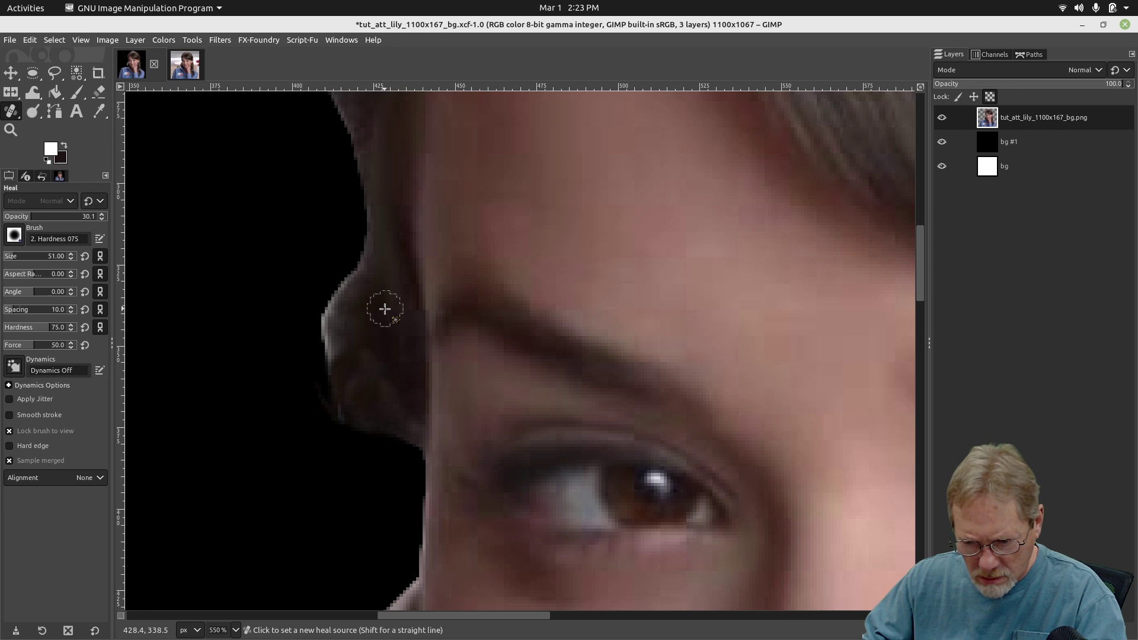
Heal the light rim on the hair bulge beside the eyebrow, using the dark hair just inside it as the source.
{"action": "left_click", "coordinate": [385, 309], "text": "ctrl"}
{"action": "mouse_move", "coordinate": [345, 345]}
{"action": "left_mouse_down"}
{"action": "mouse_move", "coordinate": [339, 346]}
{"action": "mouse_move", "coordinate": [327, 314]}
{"action": "mouse_move", "coordinate": [333, 341]}
{"action": "mouse_move", "coordinate": [340, 291]}
{"action": "mouse_move", "coordinate": [330, 331]}
{"action": "mouse_move", "coordinate": [332, 299]}
{"action": "mouse_move", "coordinate": [340, 284]}
{"action": "mouse_move", "coordinate": [350, 296]}
{"action": "mouse_move", "coordinate": [361, 262]}
{"action": "mouse_move", "coordinate": [363, 276]}
{"action": "mouse_move", "coordinate": [373, 202]}
{"action": "mouse_move", "coordinate": [341, 429]}
{"action": "mouse_move", "coordinate": [354, 377]}
{"action": "mouse_move", "coordinate": [340, 388]}
{"action": "mouse_move", "coordinate": [336, 356]}
{"action": "mouse_move", "coordinate": [385, 376]}
{"action": "mouse_move", "coordinate": [348, 390]}
{"action": "mouse_move", "coordinate": [373, 327]}
{"action": "mouse_move", "coordinate": [354, 335]}
{"action": "mouse_move", "coordinate": [392, 376]}
{"action": "mouse_move", "coordinate": [349, 395]}
{"action": "left_mouse_up"}
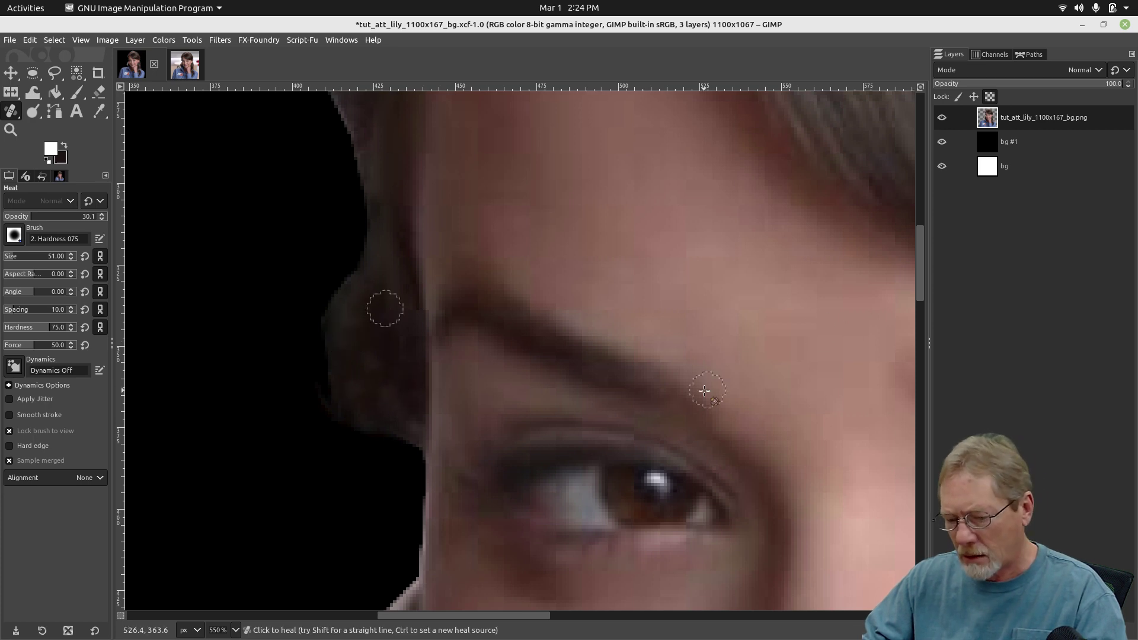
Heal the light outer rim of the hair lock beside the cheek from its upper tip downward, sampling dark hair near the tip.
{"action": "scroll", "coordinate": [639, 408], "scroll_direction": "up", "scroll_amount": 5}
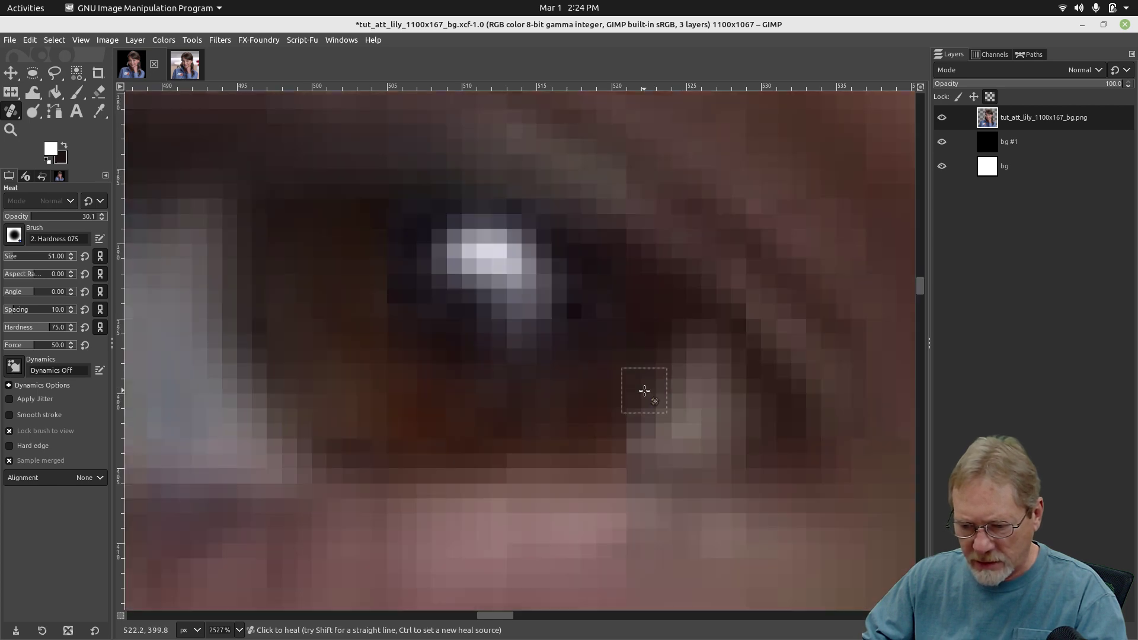
{"action": "scroll", "coordinate": [644, 391], "scroll_direction": "down", "scroll_amount": 5}
{"action": "left_click_drag", "start_coordinate": [617, 439], "coordinate": [607, 180]}
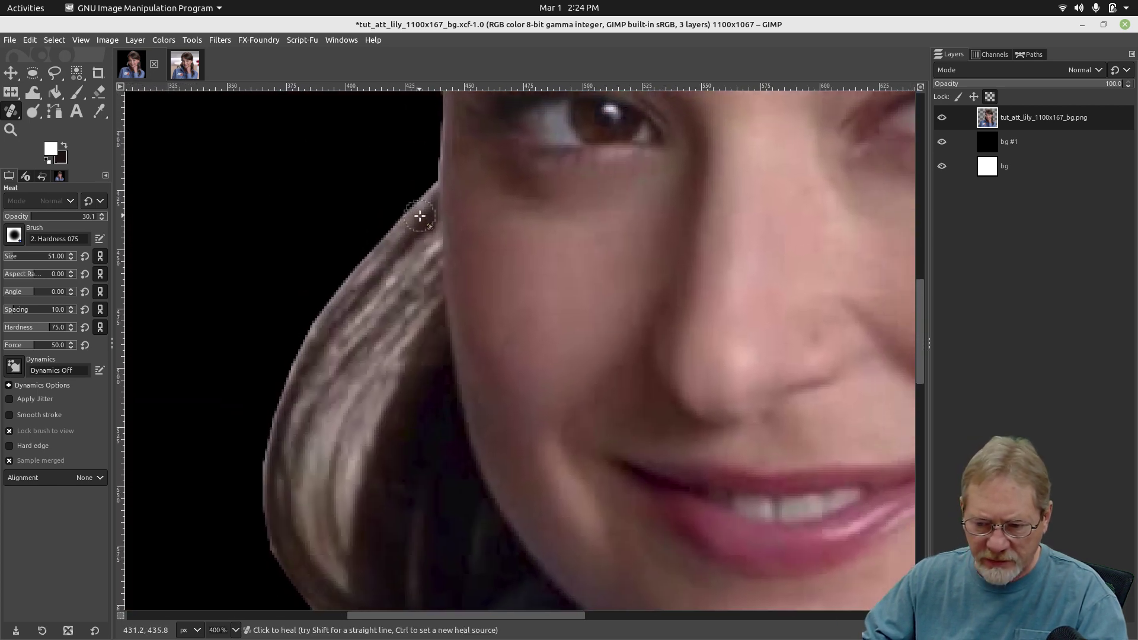
{"action": "left_click", "coordinate": [424, 223], "text": "ctrl"}
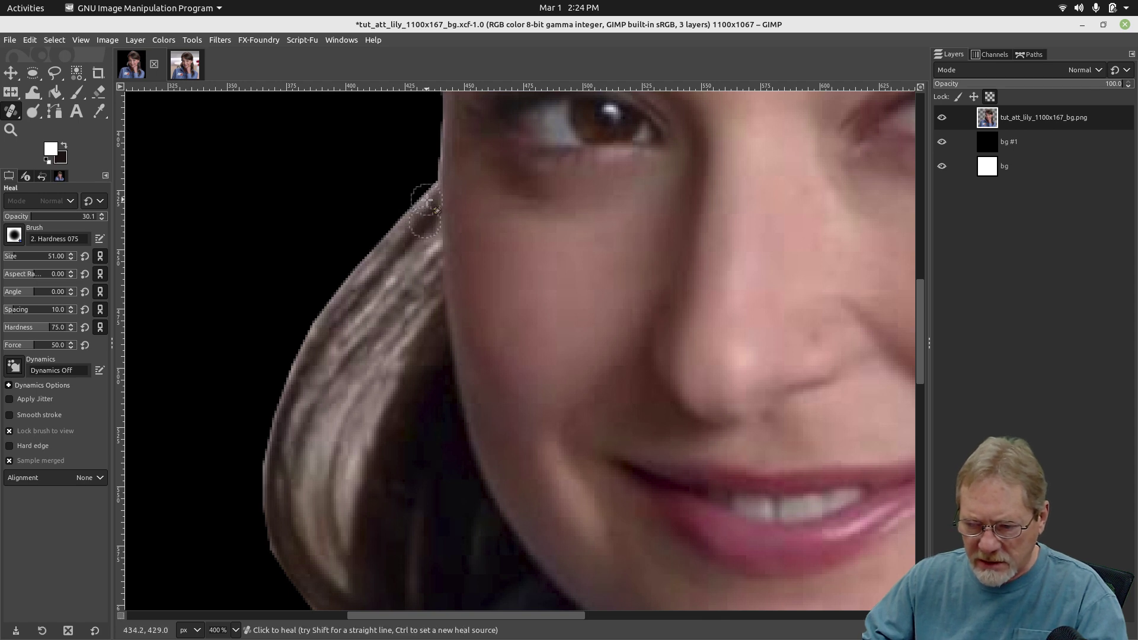
{"action": "left_click_drag", "start_coordinate": [427, 199], "coordinate": [393, 232]}
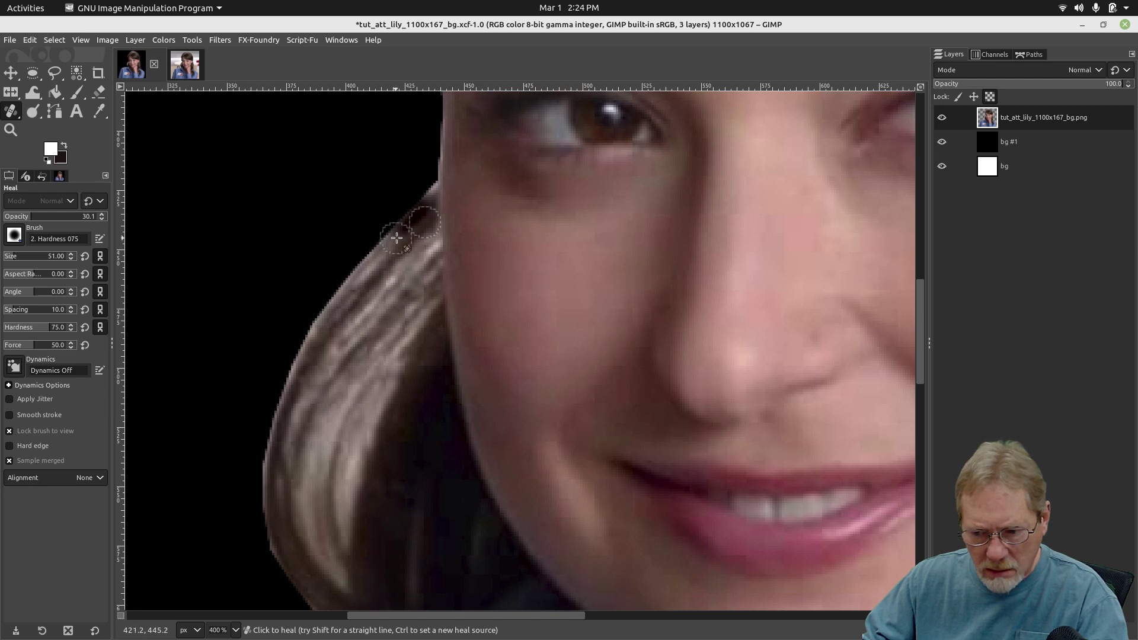
{"action": "left_click_drag", "start_coordinate": [399, 232], "coordinate": [336, 304]}
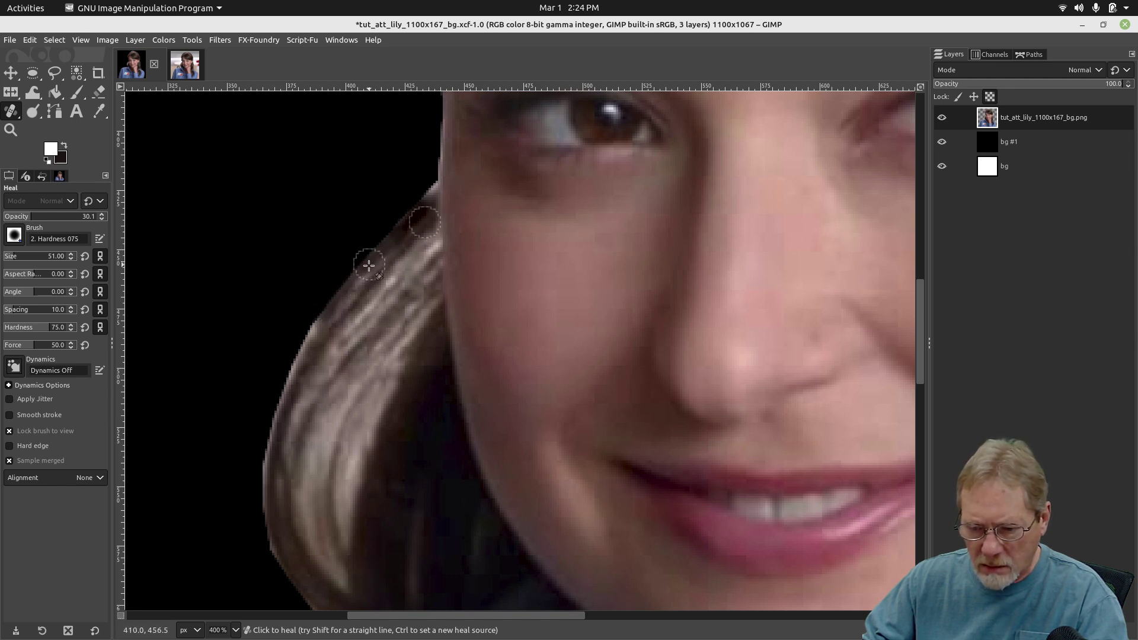
{"action": "mouse_move", "coordinate": [368, 265]}
{"action": "left_mouse_down"}
{"action": "mouse_move", "coordinate": [297, 349]}
{"action": "mouse_move", "coordinate": [317, 330]}
{"action": "mouse_move", "coordinate": [271, 417]}
{"action": "left_mouse_up"}
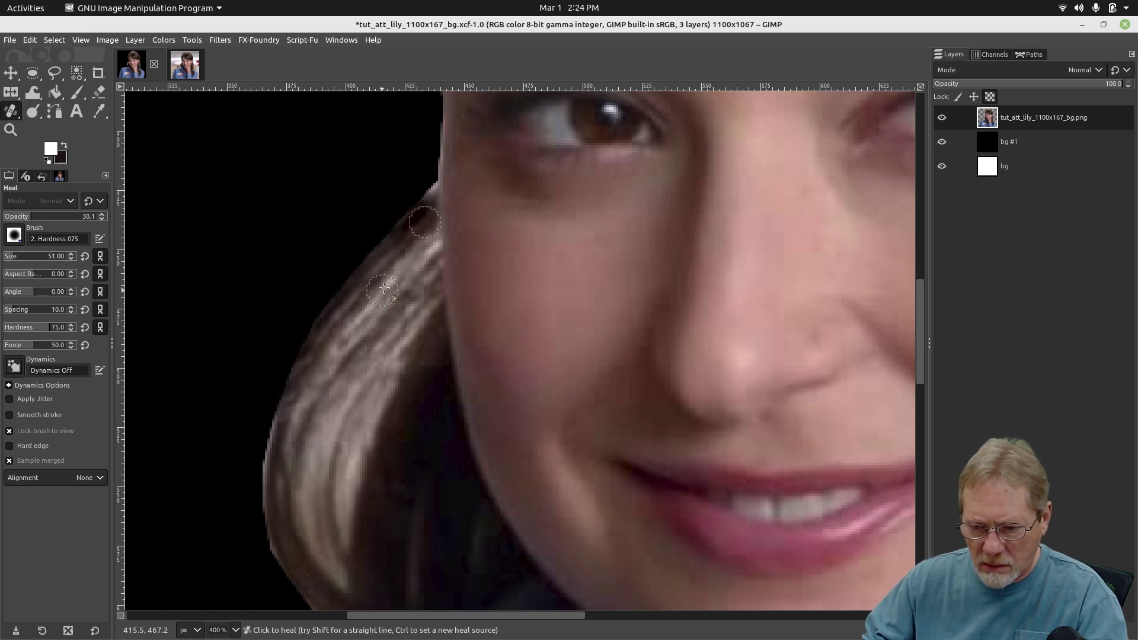
Heal the middle stretch of the cheek-side hair lock's outer edge, resampling the source from darker edge hair higher up.
{"action": "left_click", "coordinate": [360, 280], "text": "ctrl"}
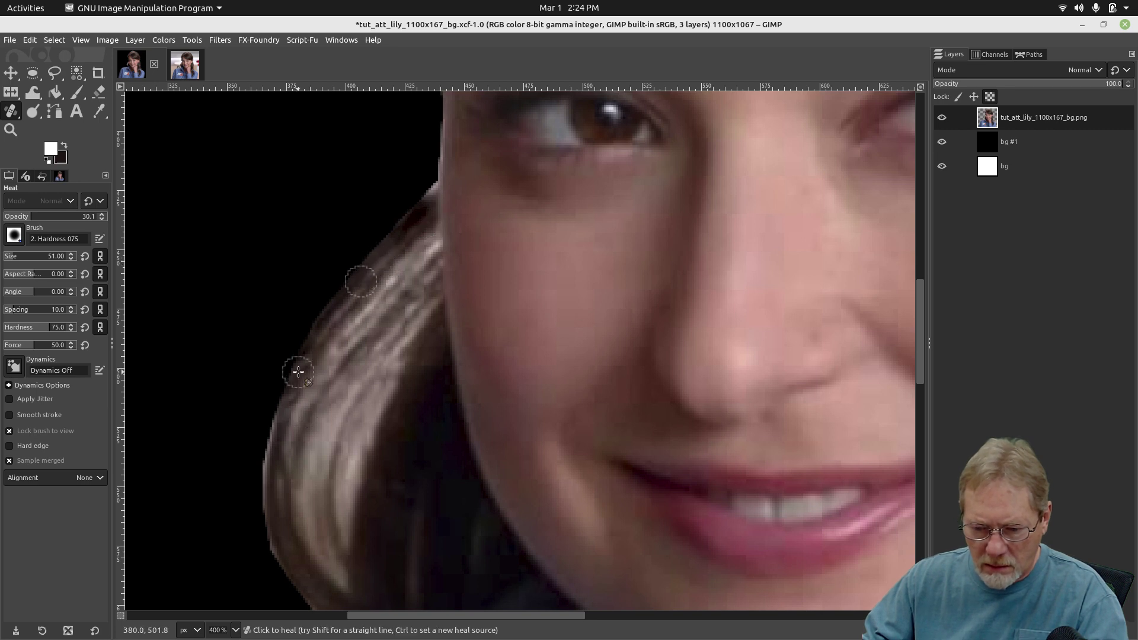
{"action": "left_click_drag", "start_coordinate": [298, 372], "coordinate": [271, 442]}
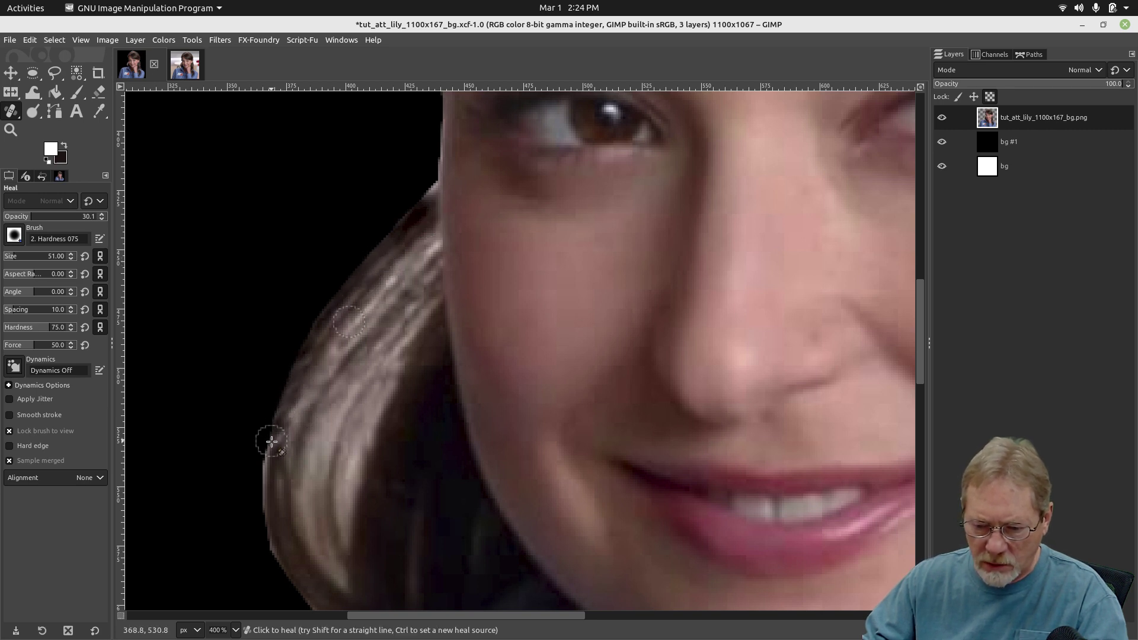
{"action": "left_click", "coordinate": [325, 320], "text": "ctrl"}
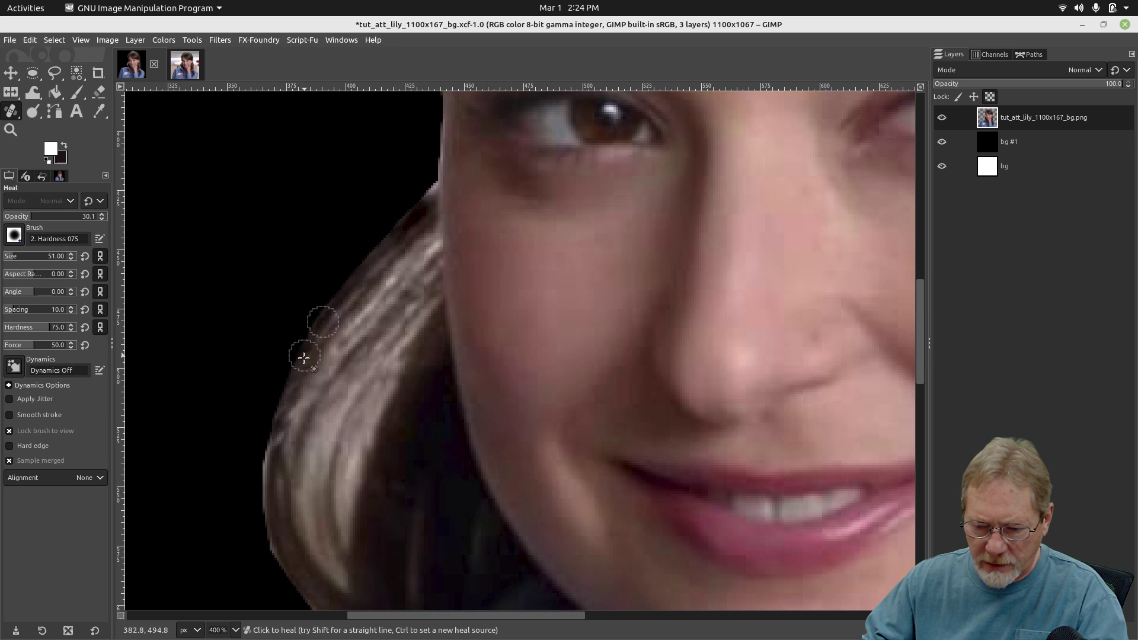
{"action": "left_click_drag", "start_coordinate": [295, 364], "coordinate": [275, 446]}
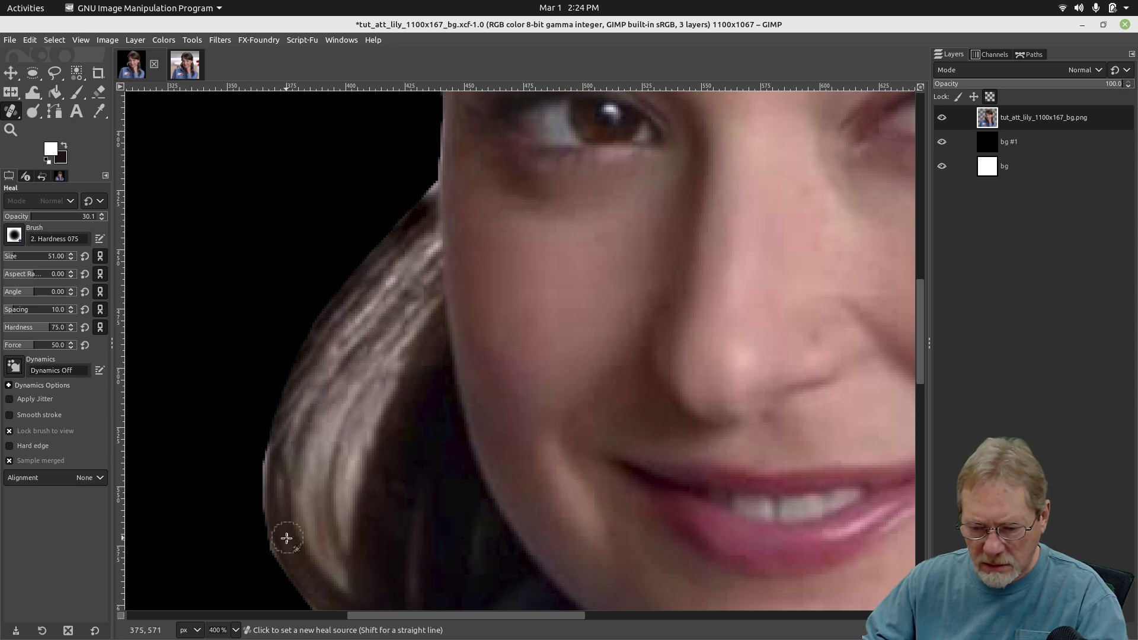
Heal the lower outer edge of the hair lock from the dark hair below it, and resample the source near the upper tip.
{"action": "left_click", "coordinate": [303, 581], "text": "ctrl"}
{"action": "mouse_move", "coordinate": [286, 547]}
{"action": "left_mouse_down"}
{"action": "mouse_move", "coordinate": [269, 503]}
{"action": "mouse_move", "coordinate": [280, 554]}
{"action": "mouse_move", "coordinate": [268, 470]}
{"action": "mouse_move", "coordinate": [284, 509]}
{"action": "mouse_move", "coordinate": [267, 467]}
{"action": "mouse_move", "coordinate": [283, 408]}
{"action": "mouse_move", "coordinate": [281, 503]}
{"action": "mouse_move", "coordinate": [289, 401]}
{"action": "mouse_move", "coordinate": [277, 450]}
{"action": "left_mouse_up"}
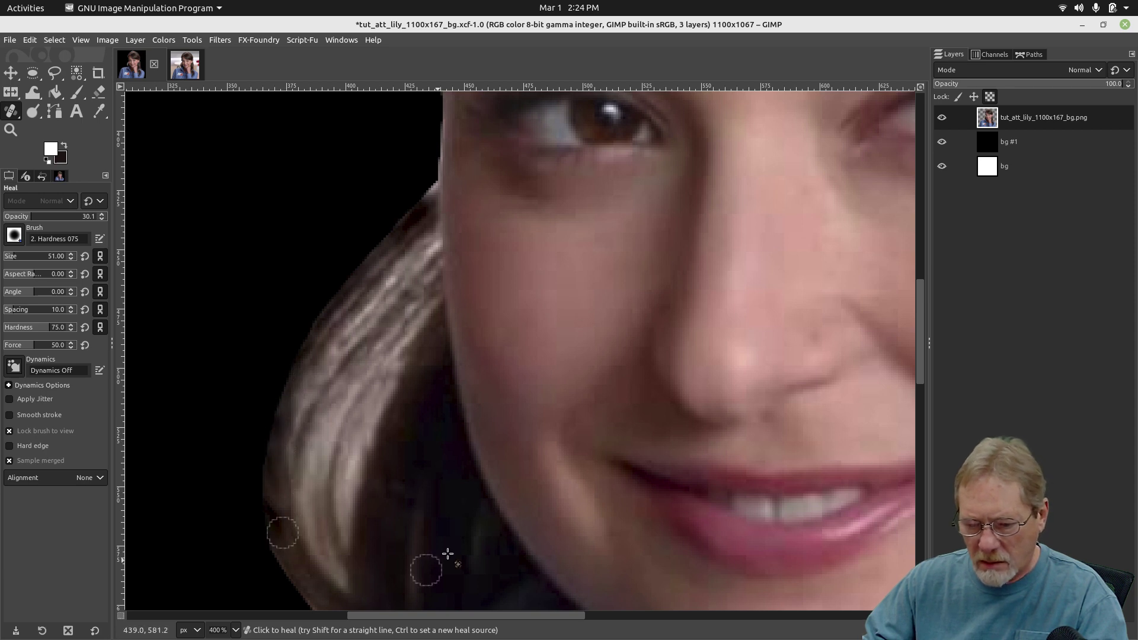
{"action": "left_click", "coordinate": [425, 208], "text": "ctrl"}
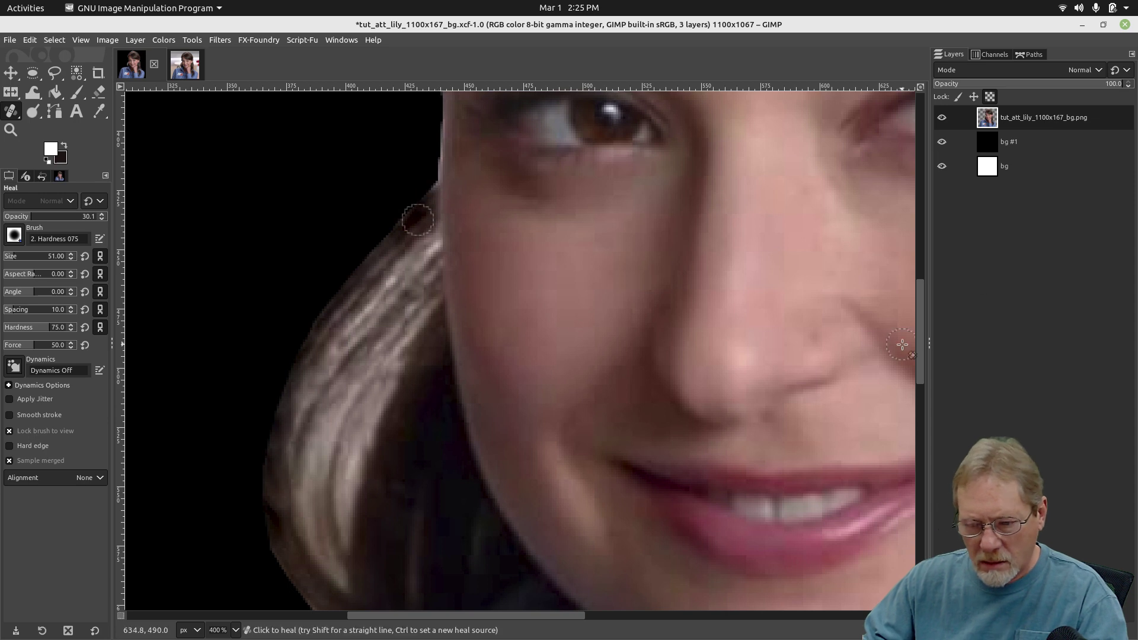
Check the whole portrait's hair edges against the white background and against the black bg #1 layer.
{"action": "left_click", "coordinate": [944, 141]}
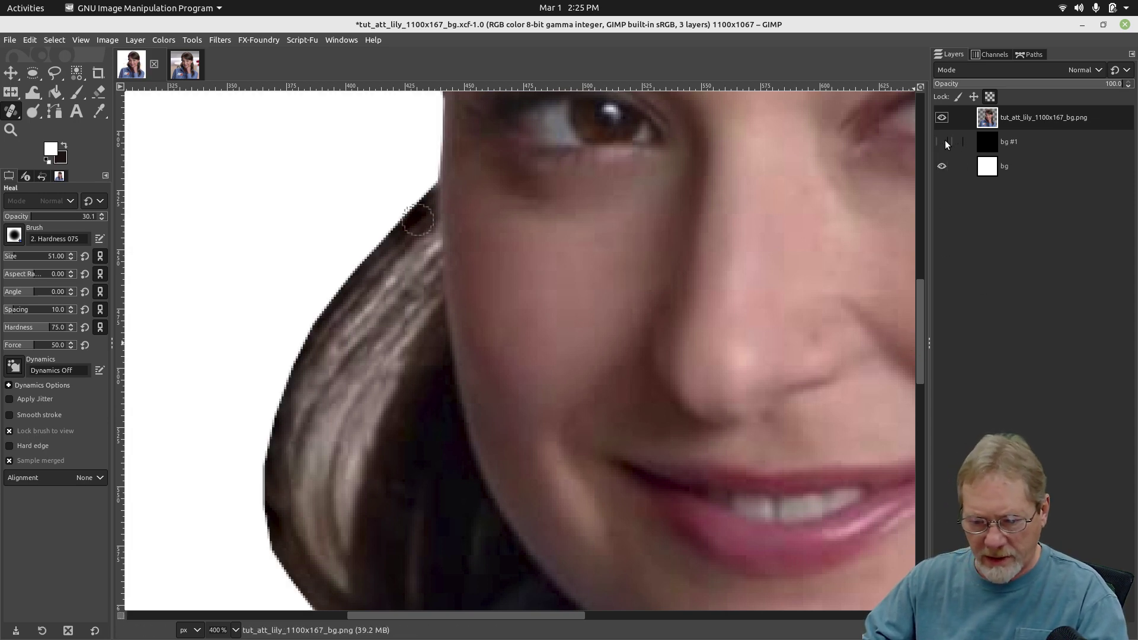
{"action": "key", "text": "shift+ctrl+j"}
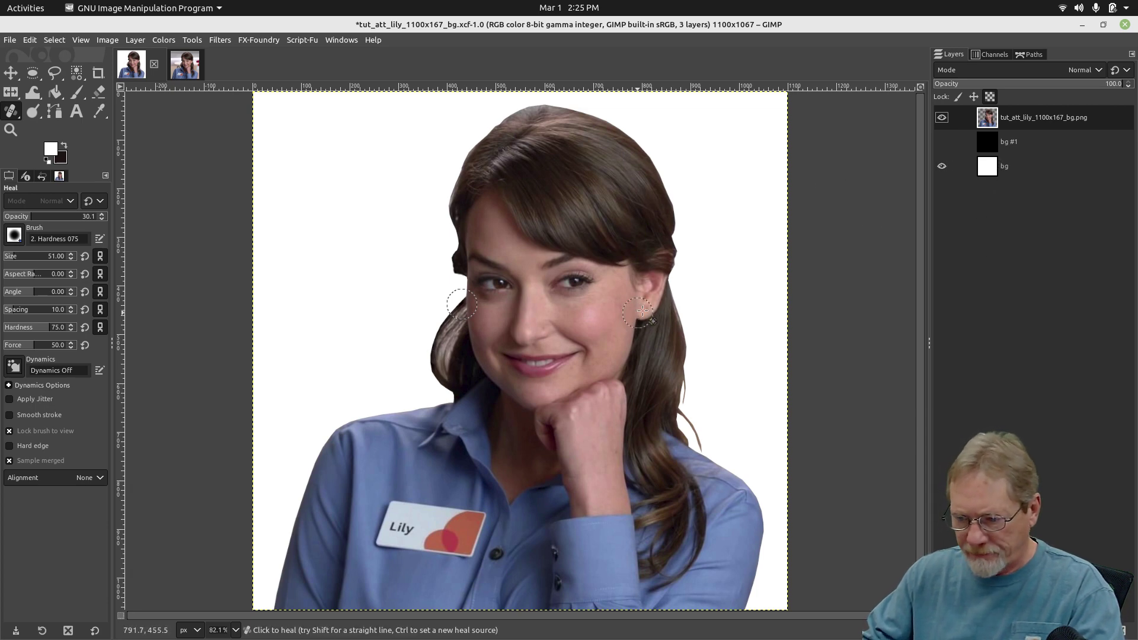
{"action": "left_click", "coordinate": [943, 142]}
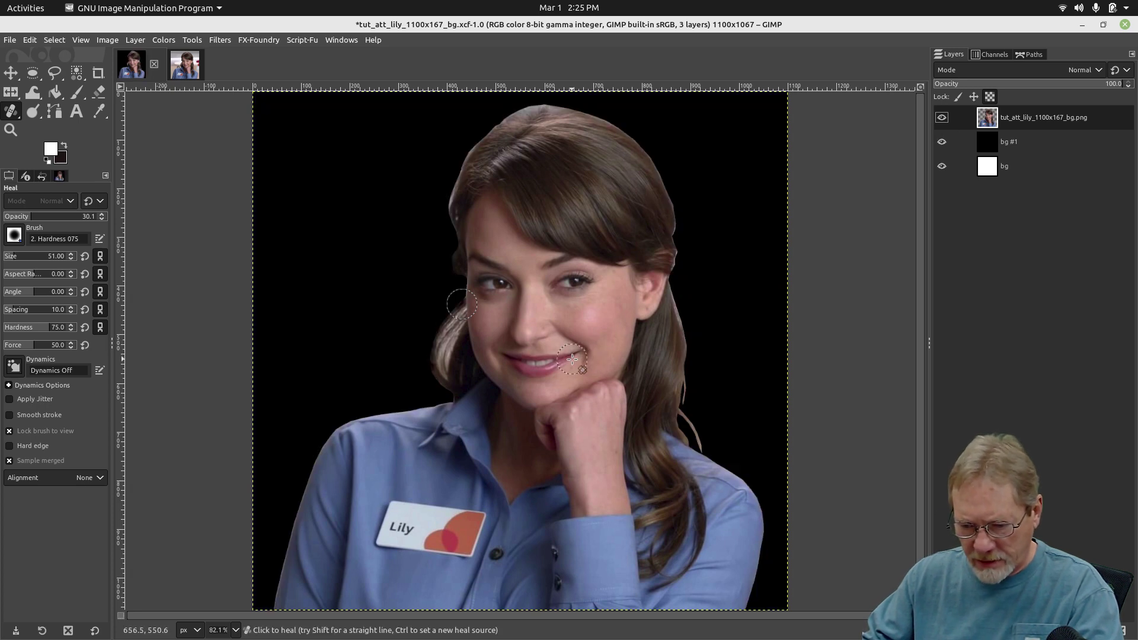
Heal from the upper part of the cheek-side hair lock down through its light streaks, using hair near the outer edge as the source.
{"action": "scroll", "coordinate": [572, 358], "scroll_direction": "up", "scroll_amount": 4, "text": "ctrl"}
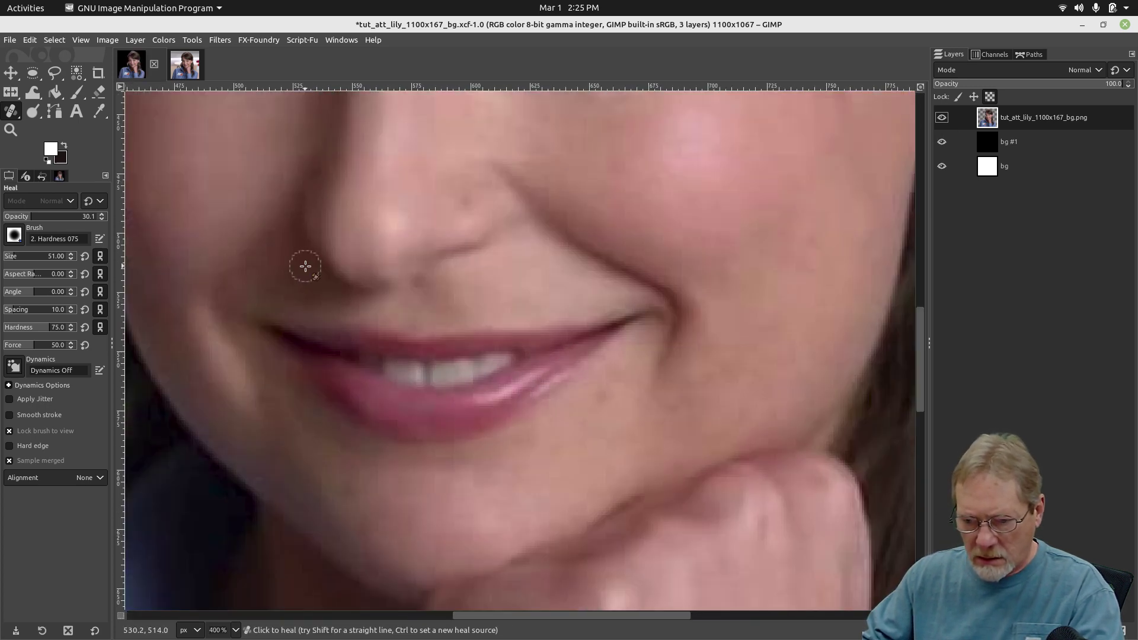
{"action": "left_click_drag", "start_coordinate": [305, 266], "coordinate": [724, 409]}
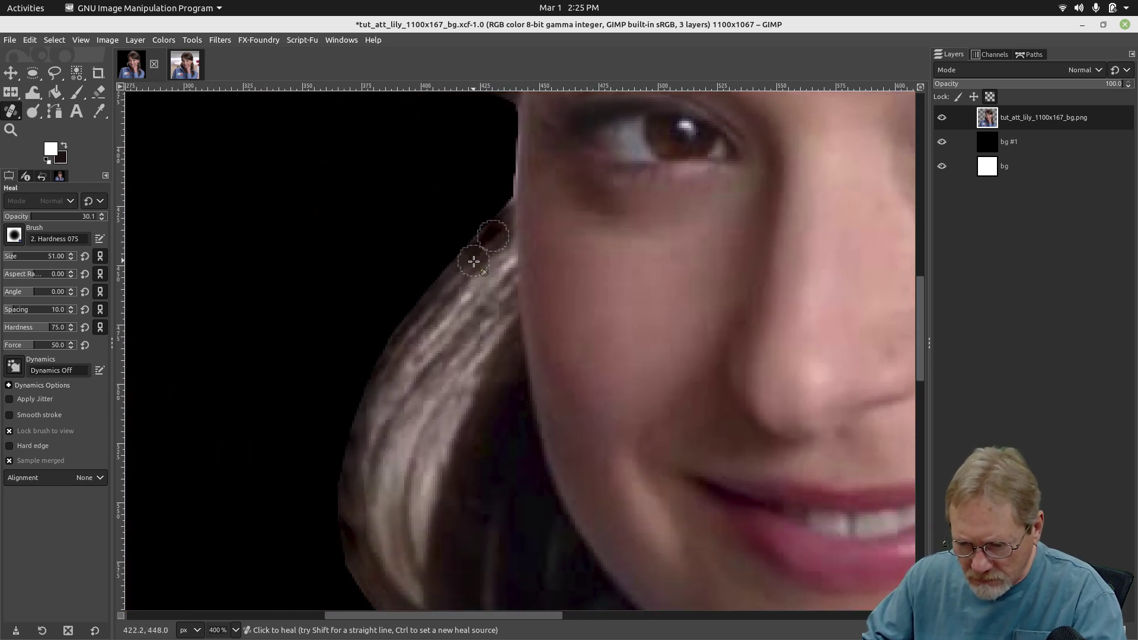
{"action": "left_click", "coordinate": [446, 292], "text": "ctrl"}
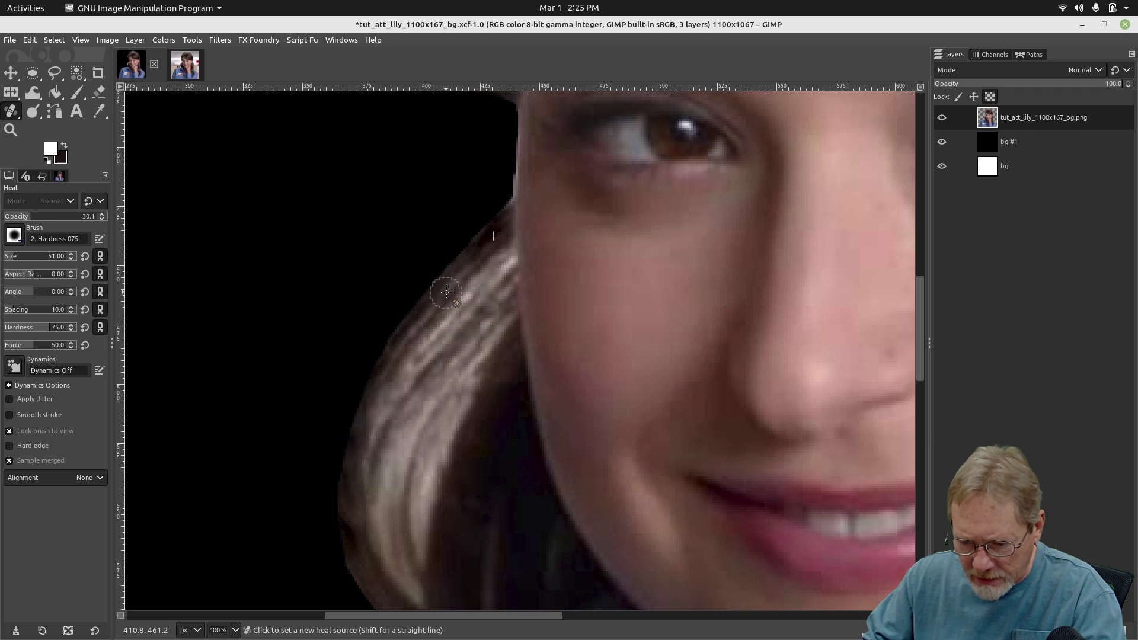
{"action": "mouse_move", "coordinate": [501, 262]}
{"action": "left_mouse_down"}
{"action": "mouse_move", "coordinate": [421, 351]}
{"action": "mouse_move", "coordinate": [382, 421]}
{"action": "mouse_move", "coordinate": [397, 390]}
{"action": "mouse_move", "coordinate": [391, 398]}
{"action": "mouse_move", "coordinate": [377, 462]}
{"action": "mouse_move", "coordinate": [384, 499]}
{"action": "left_mouse_up"}
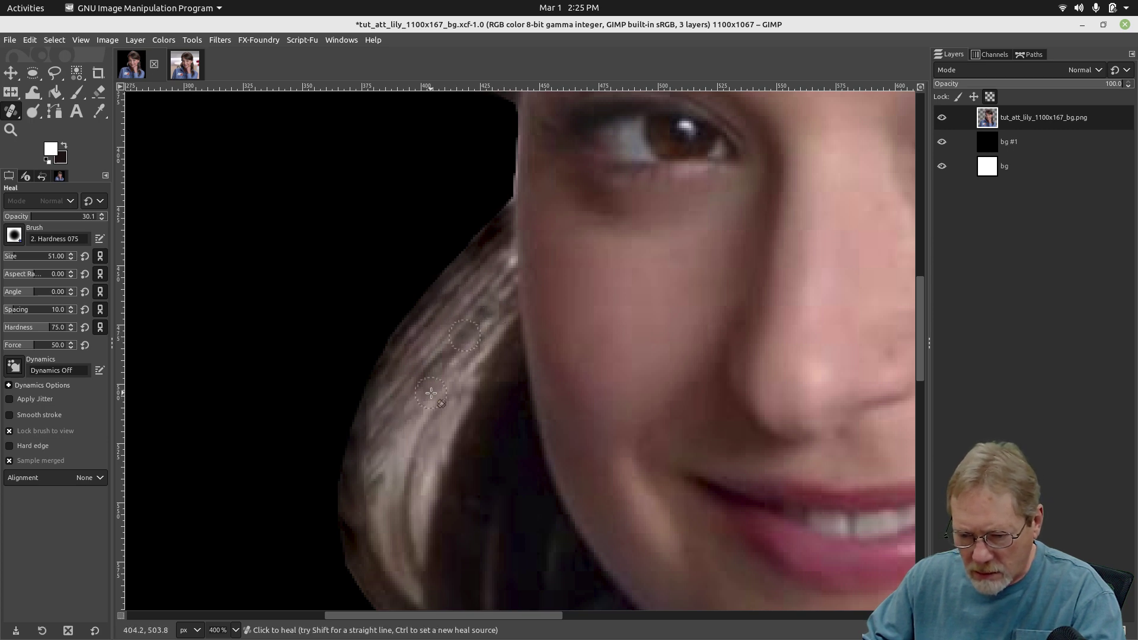
Heal the bright patches in the middle and lower parts of the hair lock, resampling from neighboring strands.
{"action": "left_click_drag", "start_coordinate": [430, 393], "coordinate": [407, 455]}
{"action": "left_click_drag", "start_coordinate": [421, 405], "coordinate": [393, 498]}
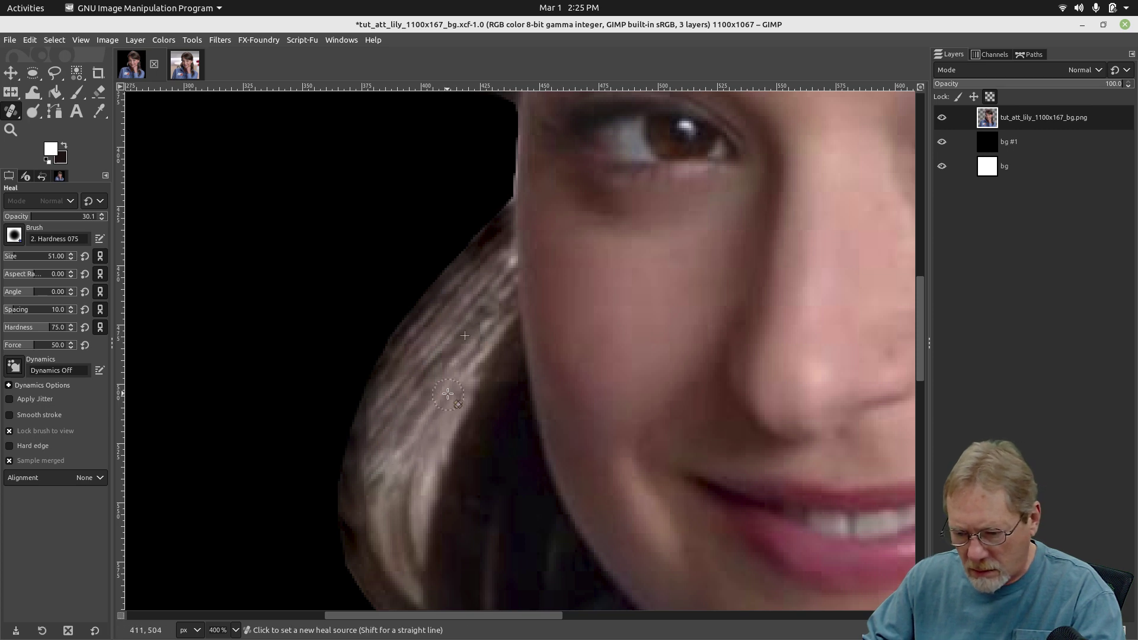
{"action": "left_click_drag", "start_coordinate": [432, 429], "coordinate": [415, 477]}
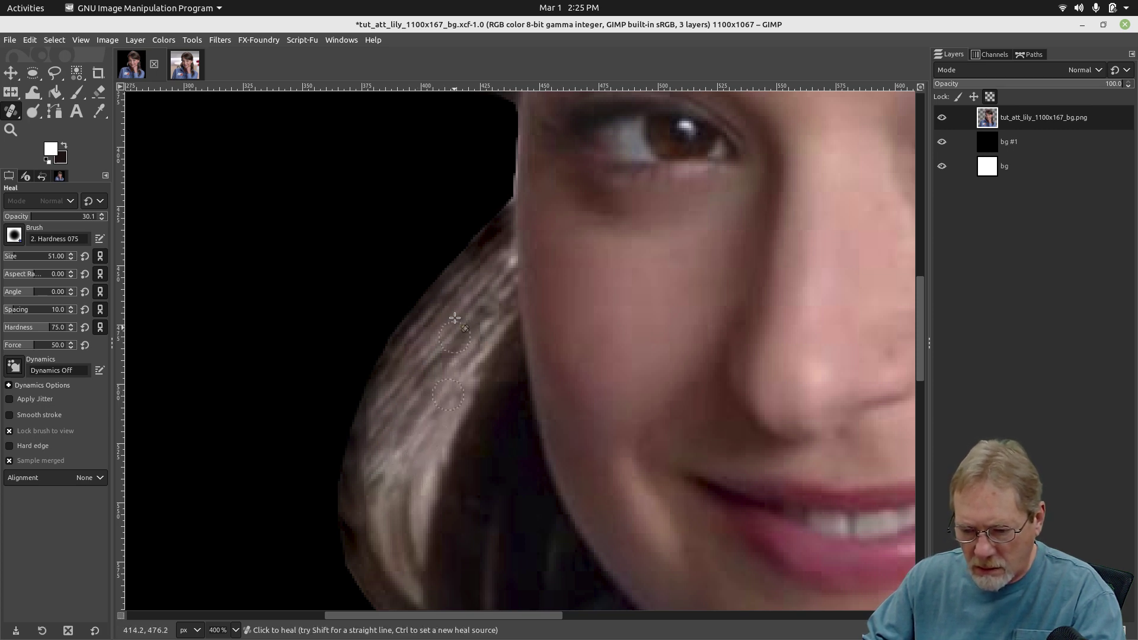
{"action": "left_click", "coordinate": [386, 422], "text": "ctrl"}
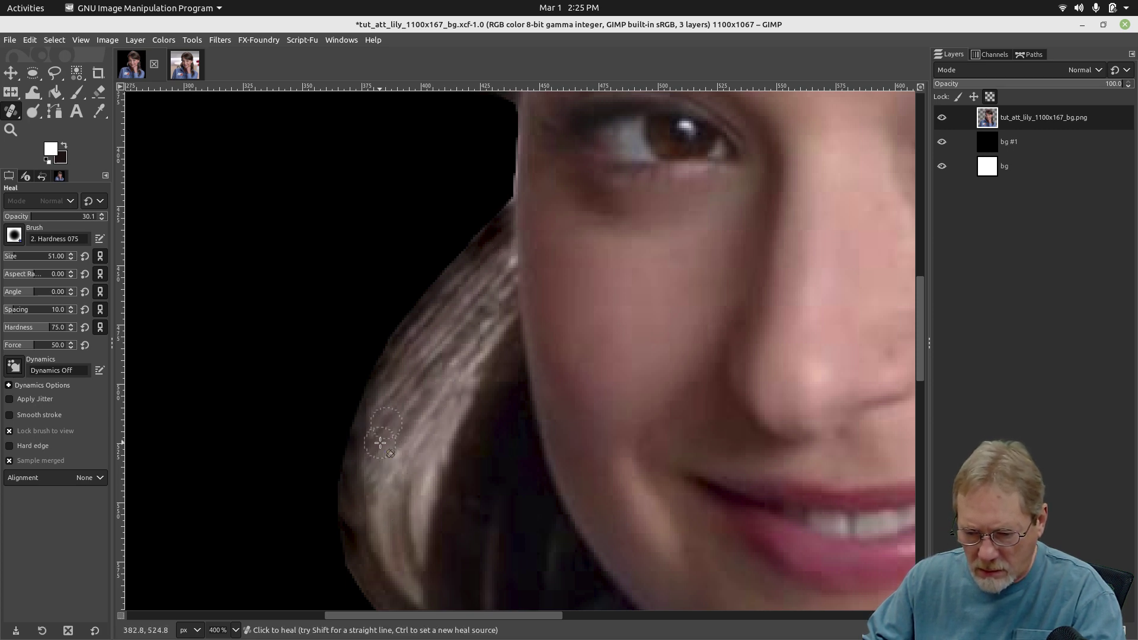
{"action": "left_click_drag", "start_coordinate": [385, 453], "coordinate": [394, 479]}
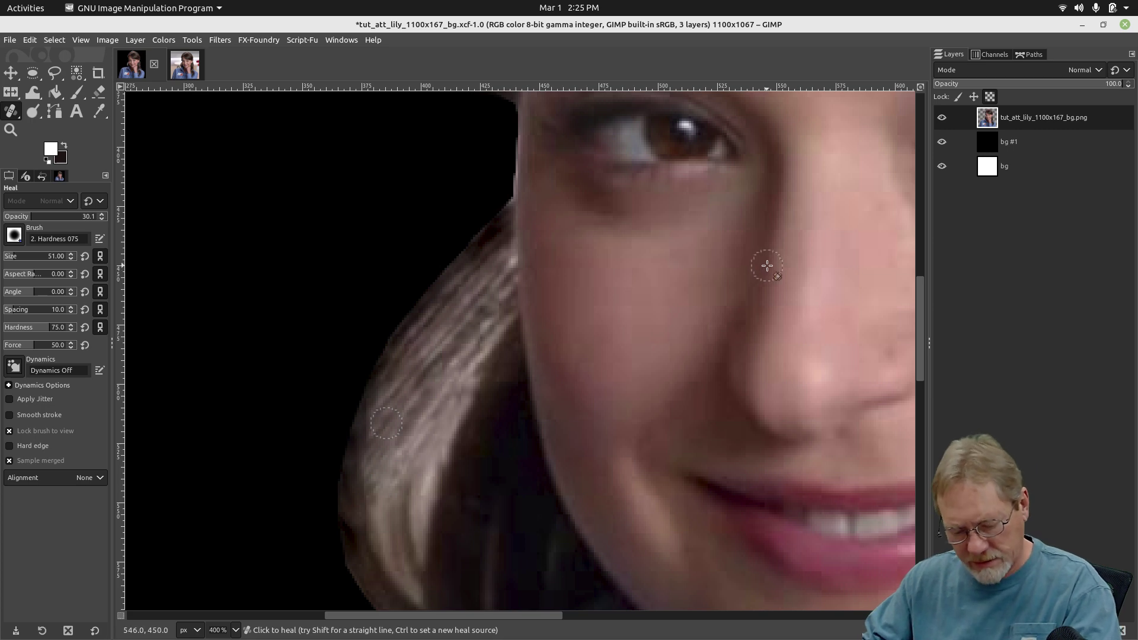
Heal the light fringe along the hair edge beside the forehead, using the dark hair just inside it as the source.
{"action": "key", "text": "ctrl+shift+j"}
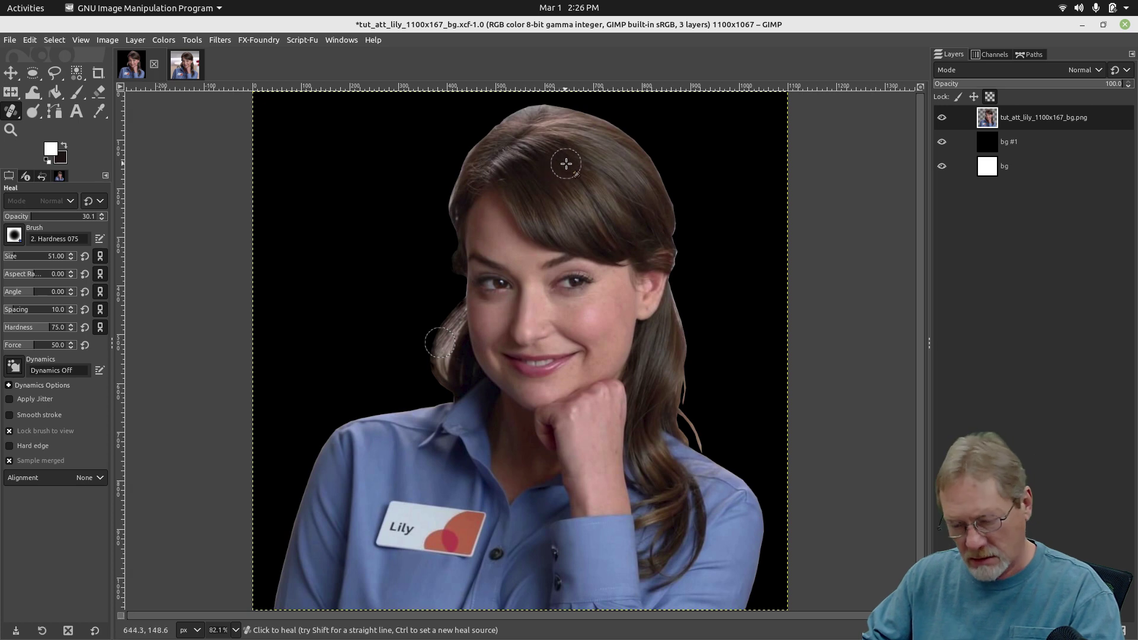
{"action": "scroll", "coordinate": [587, 276], "scroll_direction": "up", "scroll_amount": 5}
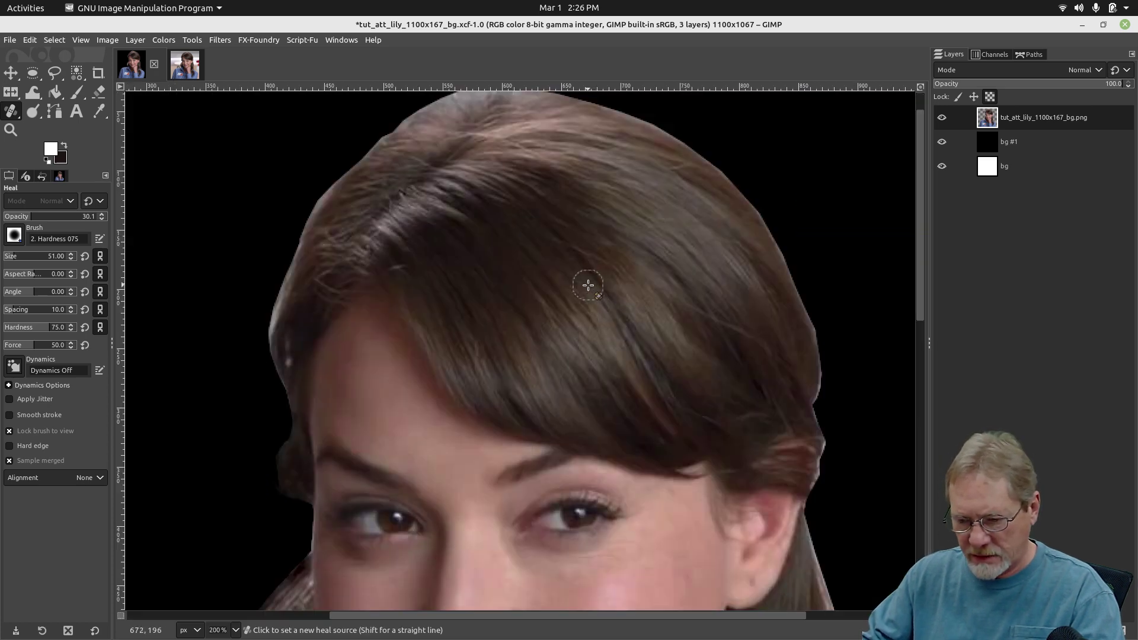
{"action": "left_click_drag", "start_coordinate": [436, 246], "coordinate": [849, 301]}
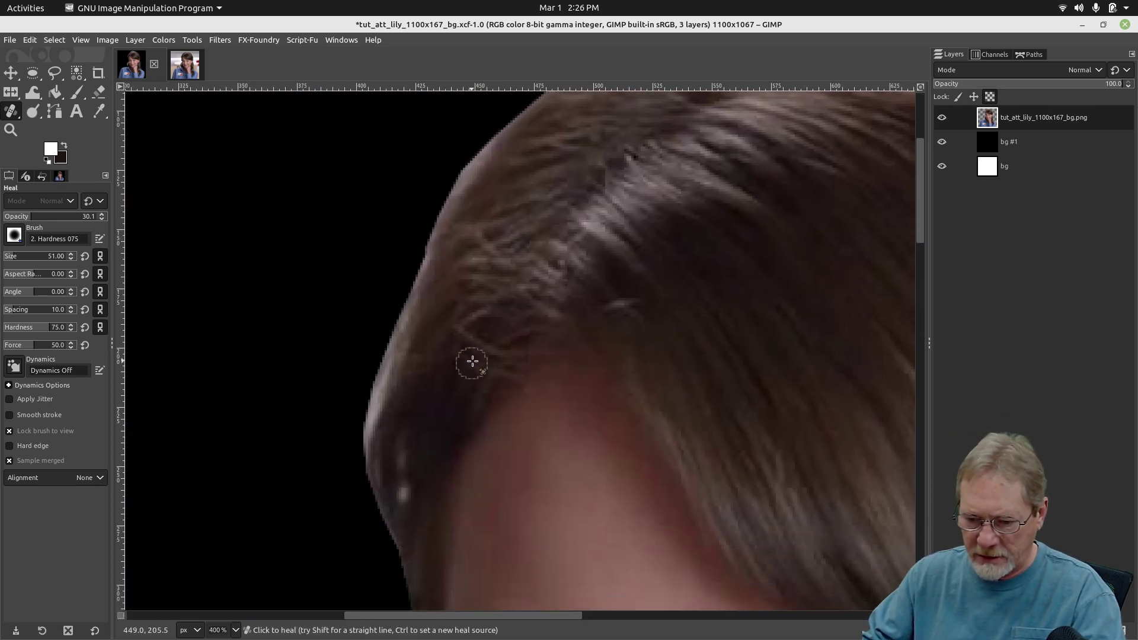
{"action": "scroll", "coordinate": [477, 335], "scroll_direction": "up", "scroll_amount": 2}
{"action": "scroll", "coordinate": [476, 335], "scroll_direction": "down", "scroll_amount": 2}
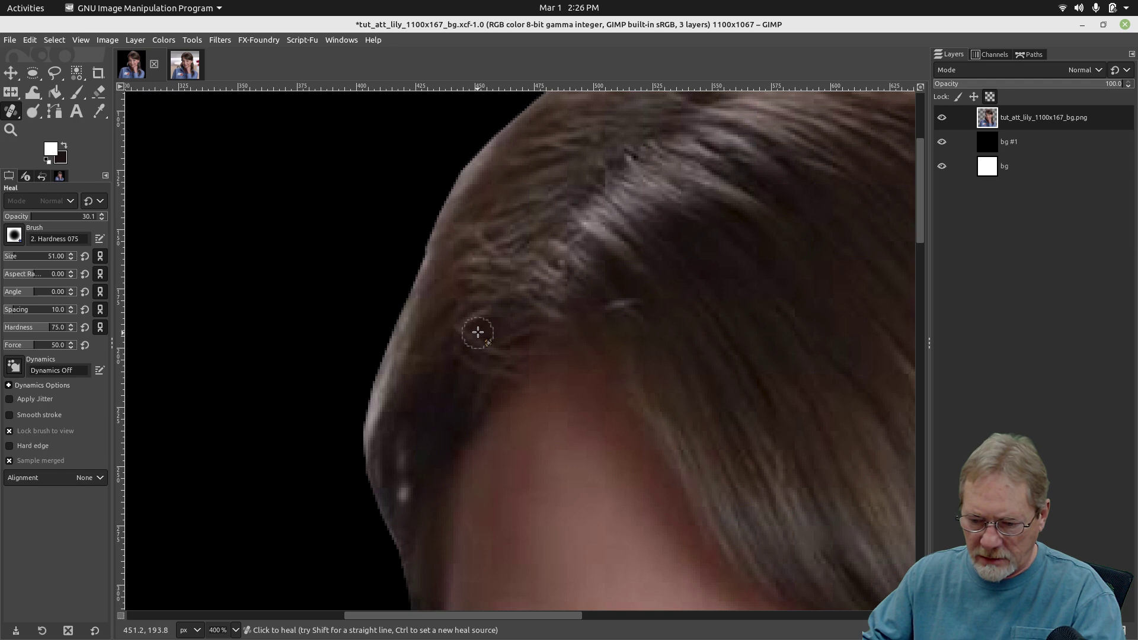
{"action": "left_click", "coordinate": [430, 389], "text": "ctrl"}
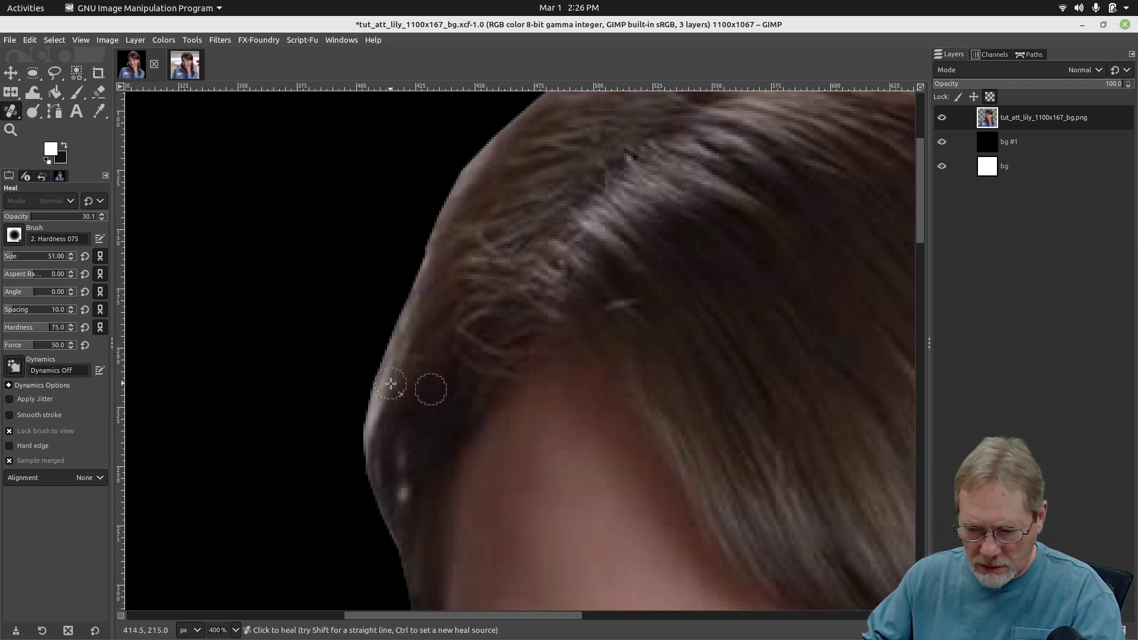
{"action": "mouse_move", "coordinate": [389, 384]}
{"action": "left_mouse_down"}
{"action": "mouse_move", "coordinate": [374, 395]}
{"action": "mouse_move", "coordinate": [367, 416]}
{"action": "mouse_move", "coordinate": [389, 391]}
{"action": "mouse_move", "coordinate": [365, 447]}
{"action": "mouse_move", "coordinate": [381, 358]}
{"action": "mouse_move", "coordinate": [373, 385]}
{"action": "mouse_move", "coordinate": [397, 339]}
{"action": "left_mouse_up"}
{"action": "mouse_move", "coordinate": [409, 301]}
{"action": "left_mouse_down"}
{"action": "mouse_move", "coordinate": [383, 360]}
{"action": "mouse_move", "coordinate": [415, 338]}
{"action": "left_mouse_up"}
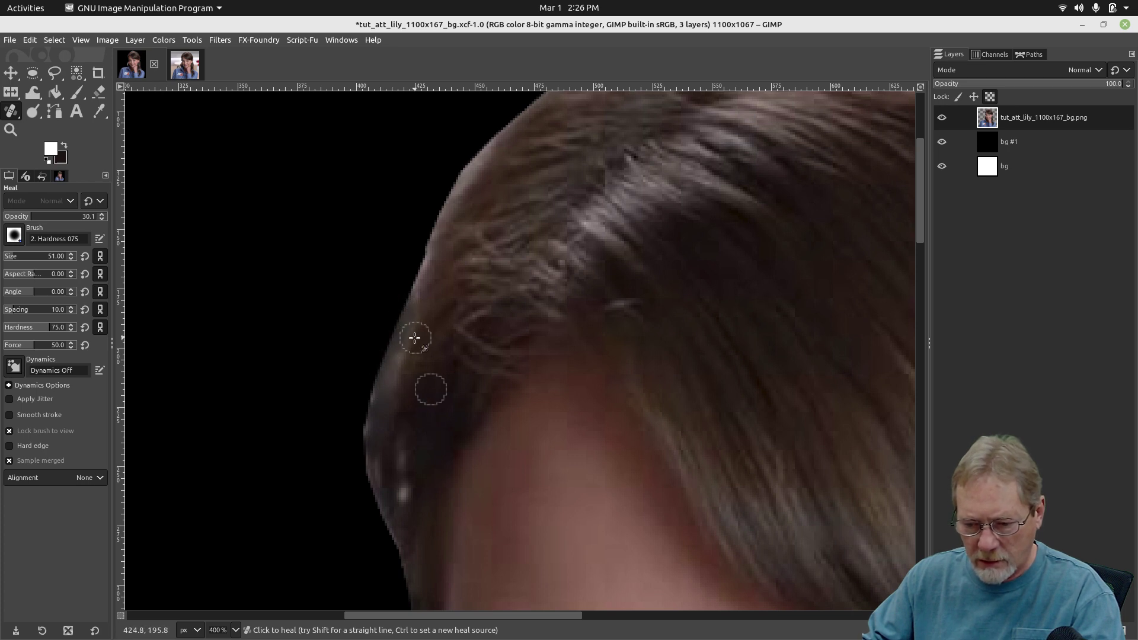
{"action": "mouse_move", "coordinate": [378, 385]}
{"action": "left_mouse_down"}
{"action": "mouse_move", "coordinate": [371, 432]}
{"action": "mouse_move", "coordinate": [370, 402]}
{"action": "left_mouse_up"}
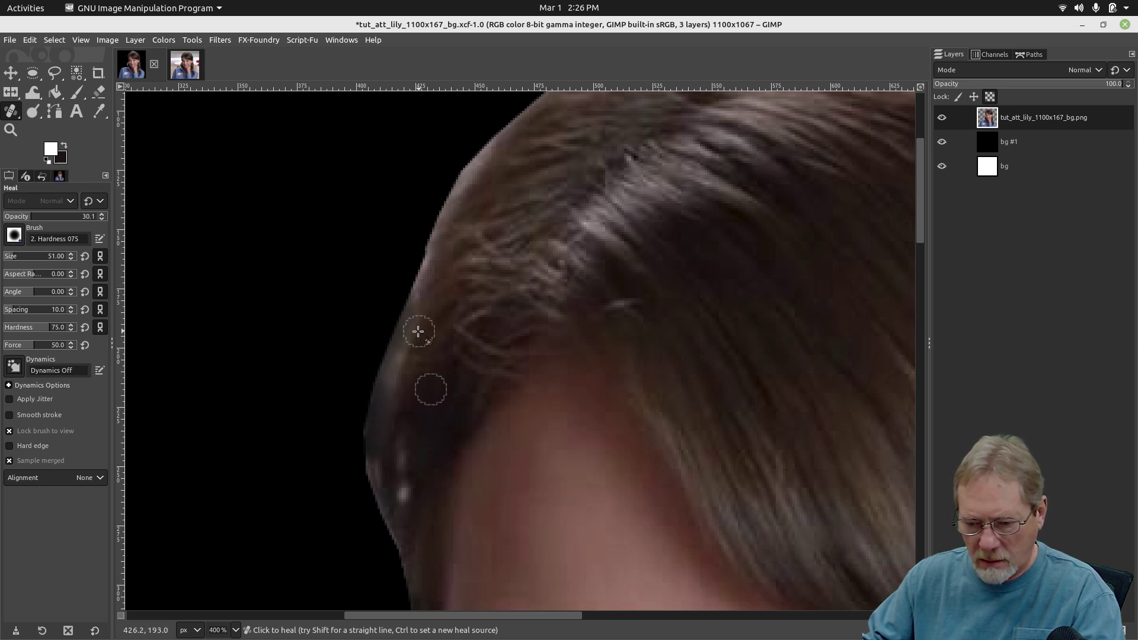
{"action": "left_click_drag", "start_coordinate": [404, 349], "coordinate": [378, 397]}
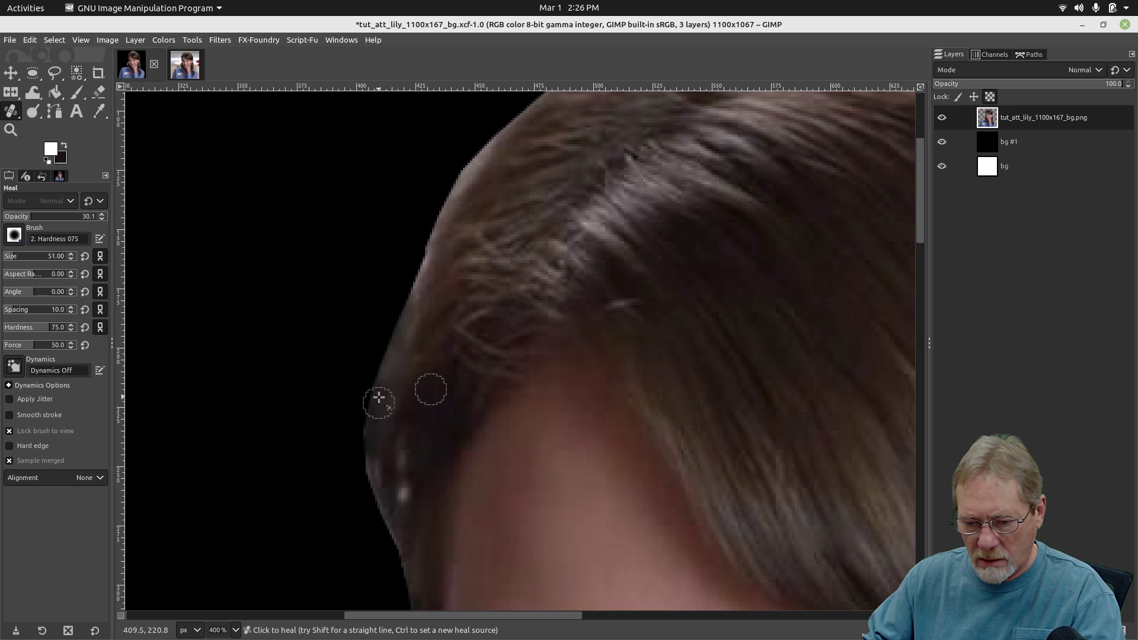
Heal the hair edge above the temple up toward the bend in the outline, resampling from hair just inside the edge.
{"action": "left_click", "coordinate": [473, 228], "text": "ctrl"}
{"action": "left_click_drag", "start_coordinate": [470, 290], "coordinate": [477, 276]}
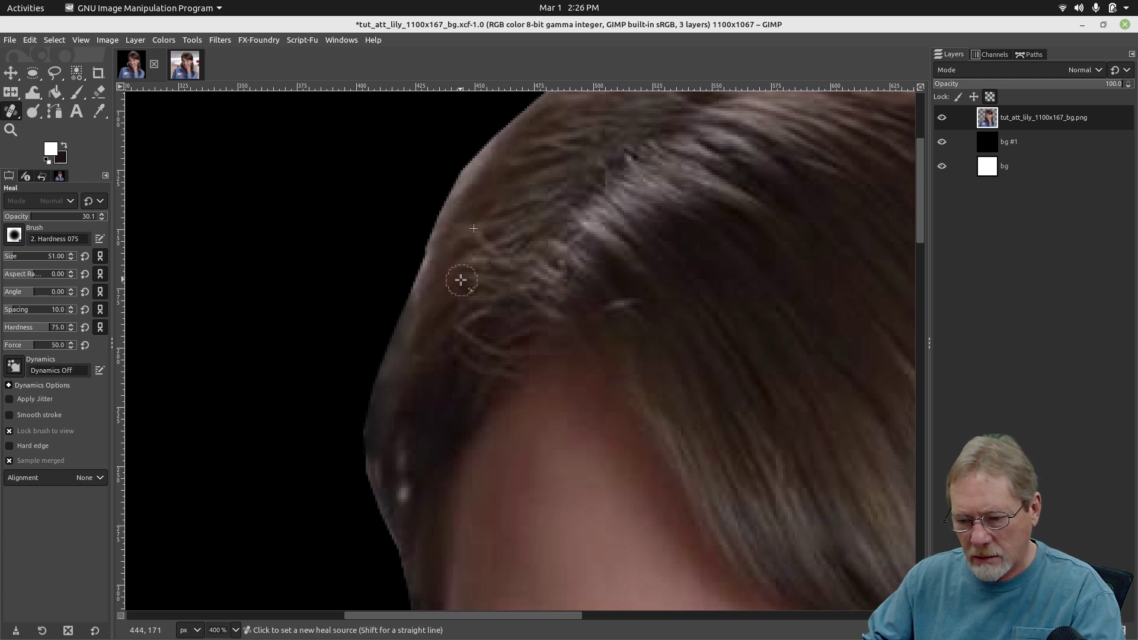
{"action": "left_click", "coordinate": [450, 280], "text": "ctrl"}
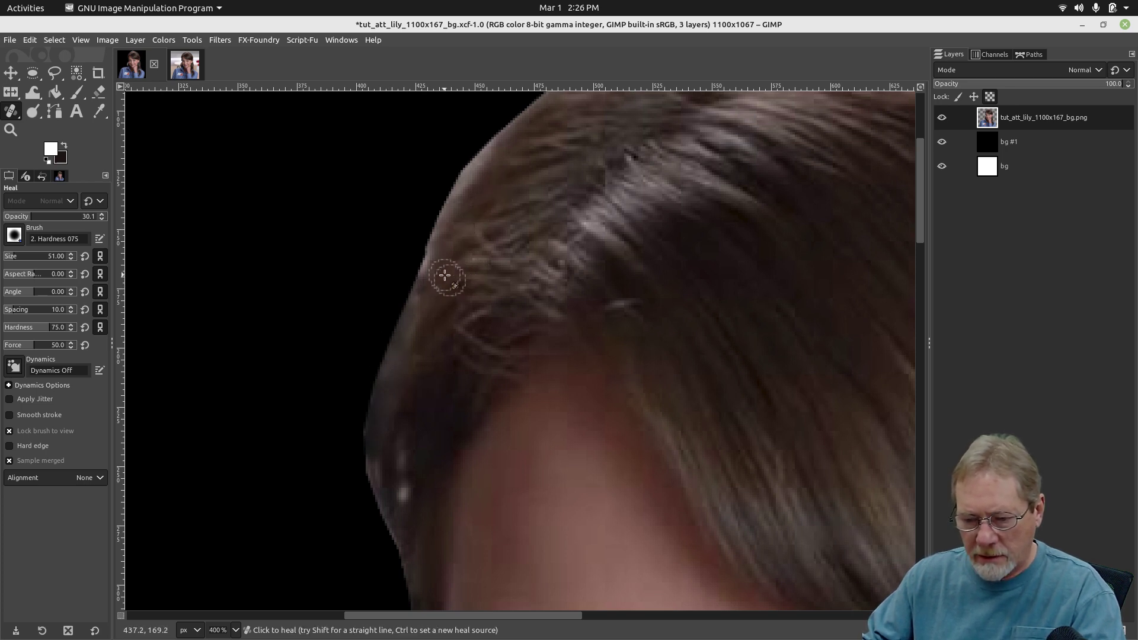
{"action": "mouse_move", "coordinate": [438, 248]}
{"action": "left_mouse_down"}
{"action": "mouse_move", "coordinate": [405, 242]}
{"action": "mouse_move", "coordinate": [476, 232]}
{"action": "mouse_move", "coordinate": [425, 232]}
{"action": "mouse_move", "coordinate": [464, 213]}
{"action": "mouse_move", "coordinate": [436, 209]}
{"action": "mouse_move", "coordinate": [472, 216]}
{"action": "mouse_move", "coordinate": [477, 202]}
{"action": "mouse_move", "coordinate": [433, 202]}
{"action": "mouse_move", "coordinate": [540, 202]}
{"action": "mouse_move", "coordinate": [442, 182]}
{"action": "mouse_move", "coordinate": [508, 172]}
{"action": "mouse_move", "coordinate": [488, 177]}
{"action": "mouse_move", "coordinate": [462, 159]}
{"action": "mouse_move", "coordinate": [534, 182]}
{"action": "mouse_move", "coordinate": [502, 177]}
{"action": "mouse_move", "coordinate": [491, 194]}
{"action": "mouse_move", "coordinate": [455, 176]}
{"action": "mouse_move", "coordinate": [471, 193]}
{"action": "mouse_move", "coordinate": [445, 190]}
{"action": "mouse_move", "coordinate": [465, 215]}
{"action": "mouse_move", "coordinate": [438, 210]}
{"action": "left_mouse_up"}
Heal the pale edge around the bend above the temple, resampling from the brown hair further up.
{"action": "left_click", "coordinate": [505, 193], "text": "ctrl"}
{"action": "left_click", "coordinate": [494, 187], "text": "ctrl"}
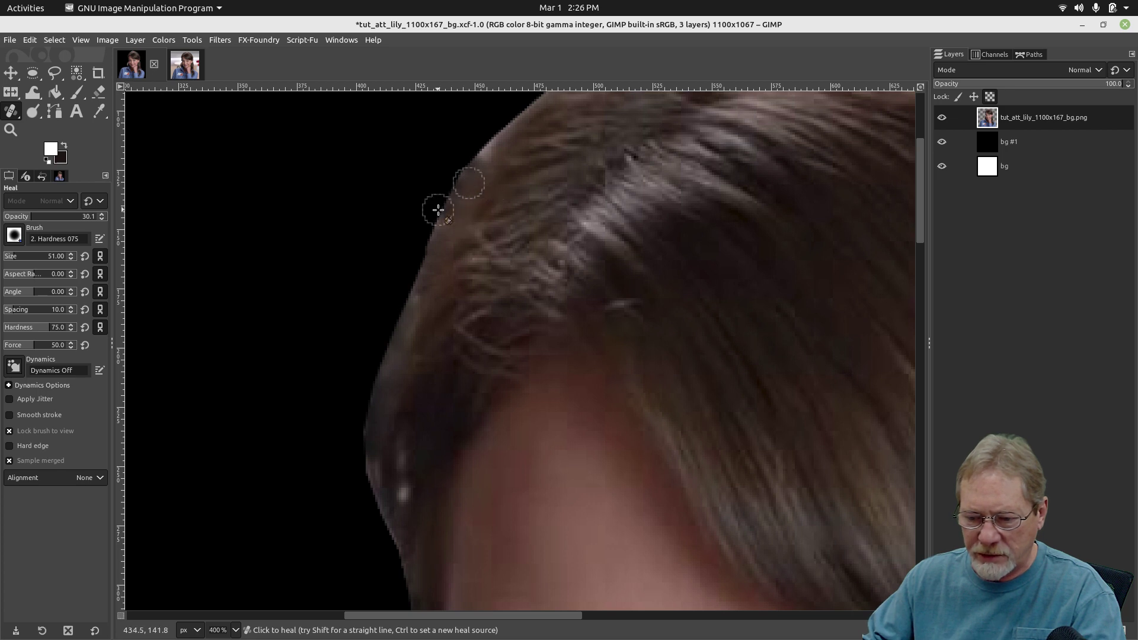
{"action": "left_click", "coordinate": [512, 174], "text": "ctrl"}
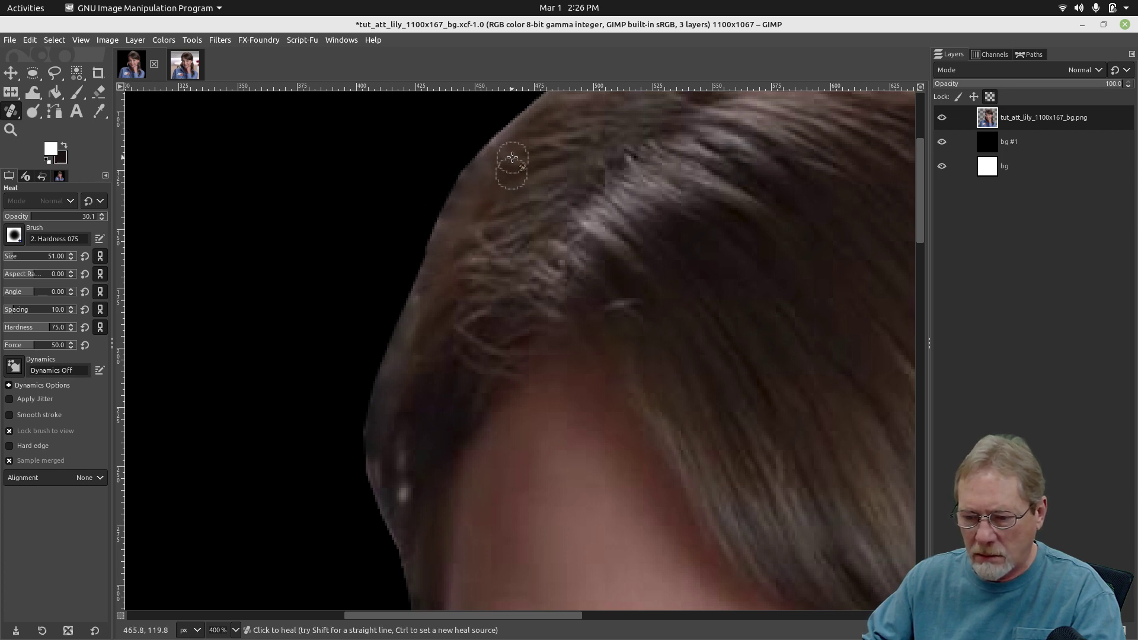
{"action": "left_click_drag", "start_coordinate": [512, 157], "coordinate": [487, 140]}
Touch up the remaining light spots on the edge below the bend, with fresh heal sources from the adjacent hair.
{"action": "left_click", "coordinate": [471, 223], "text": "ctrl"}
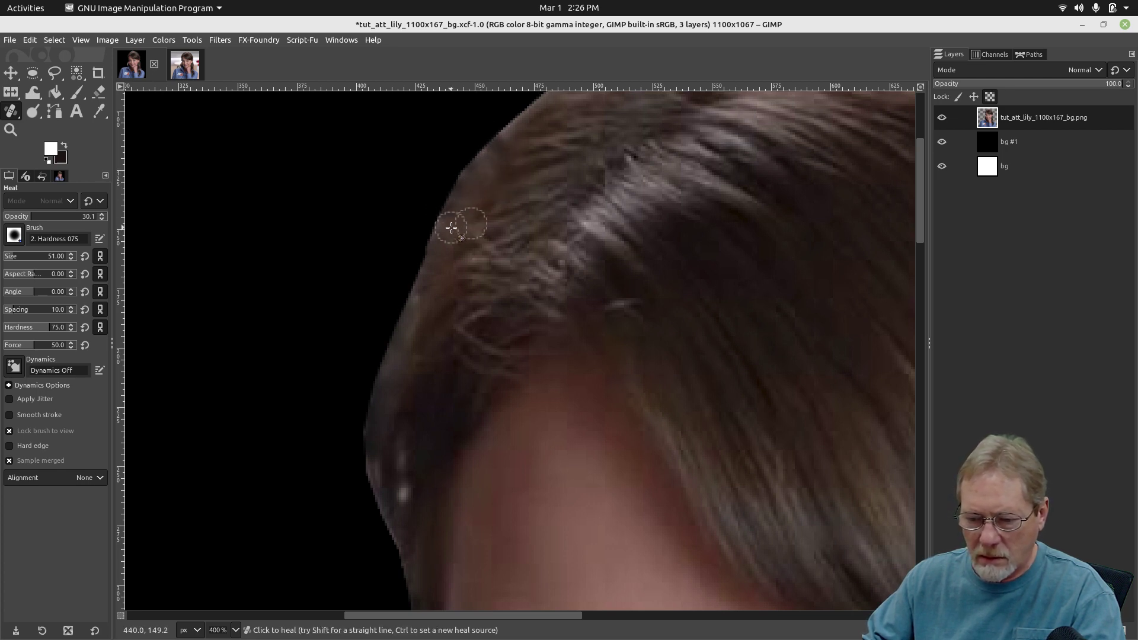
{"action": "left_click", "coordinate": [443, 286], "text": "ctrl"}
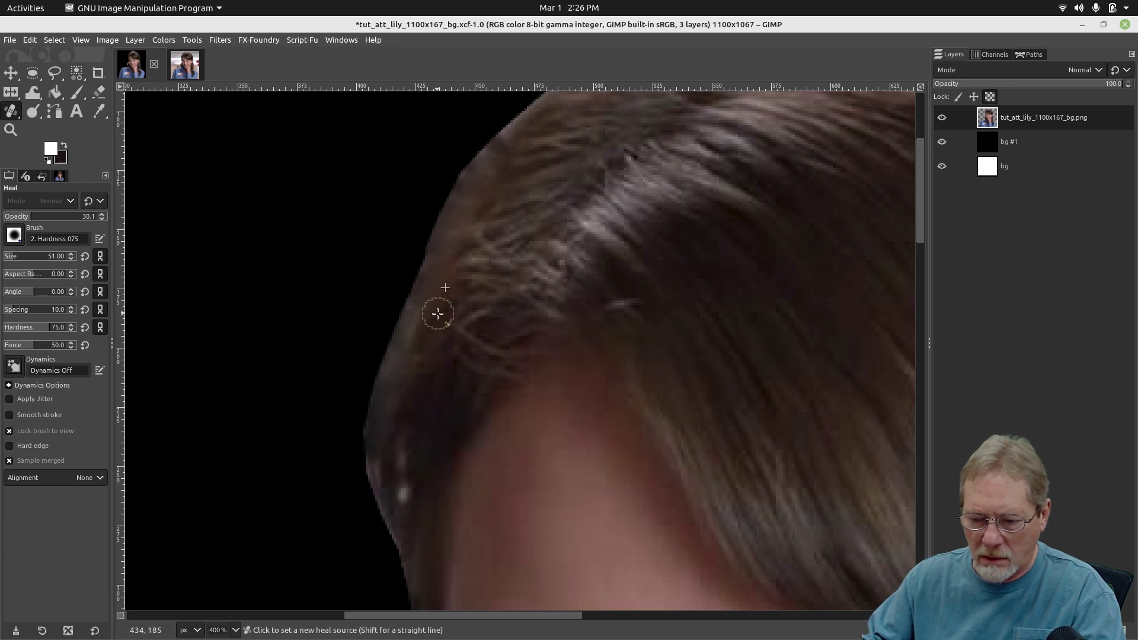
{"action": "left_click", "coordinate": [437, 314], "text": "ctrl"}
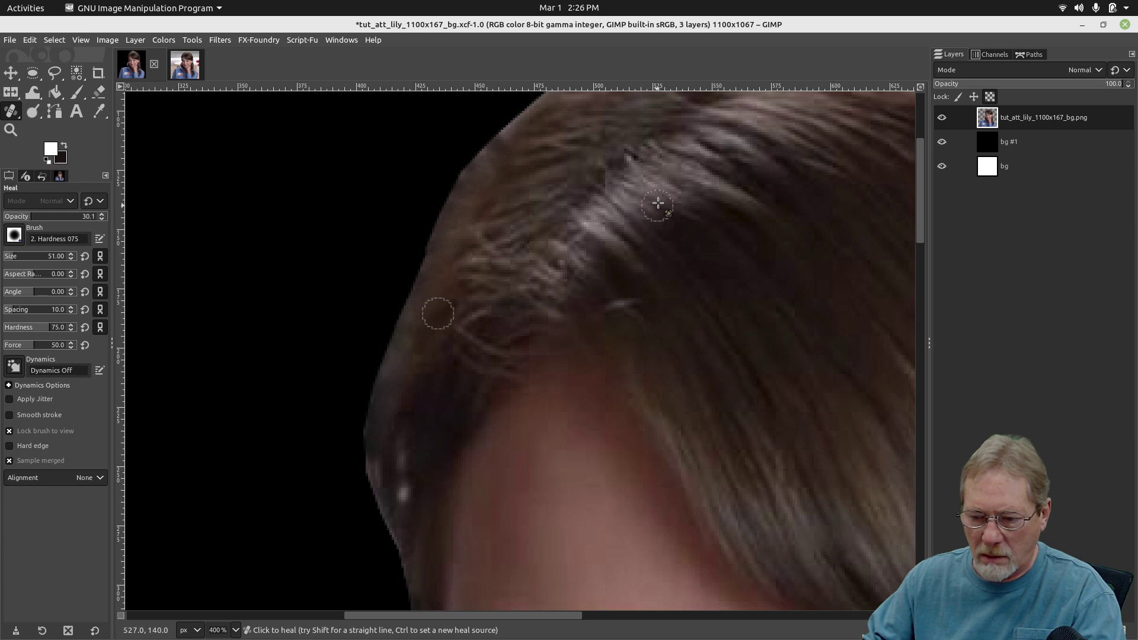
Heal the sloping hair edge between the temple bend and the small notch, resampling from the brown hair beneath it.
{"action": "left_click_drag", "start_coordinate": [689, 163], "coordinate": [599, 394]}
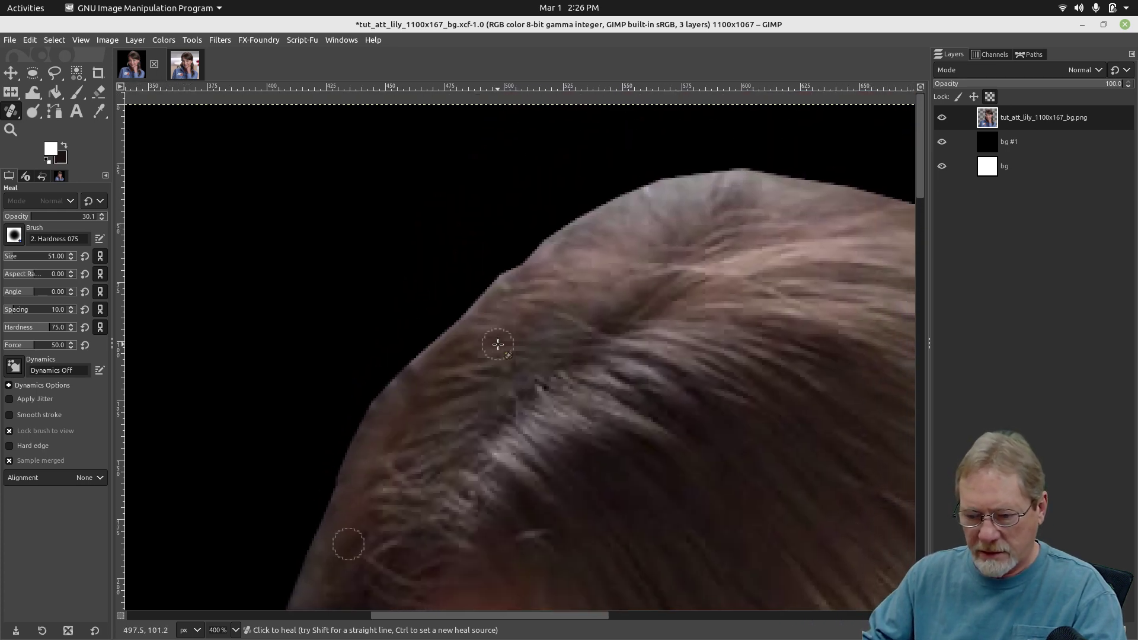
{"action": "left_click", "coordinate": [474, 355], "text": "ctrl"}
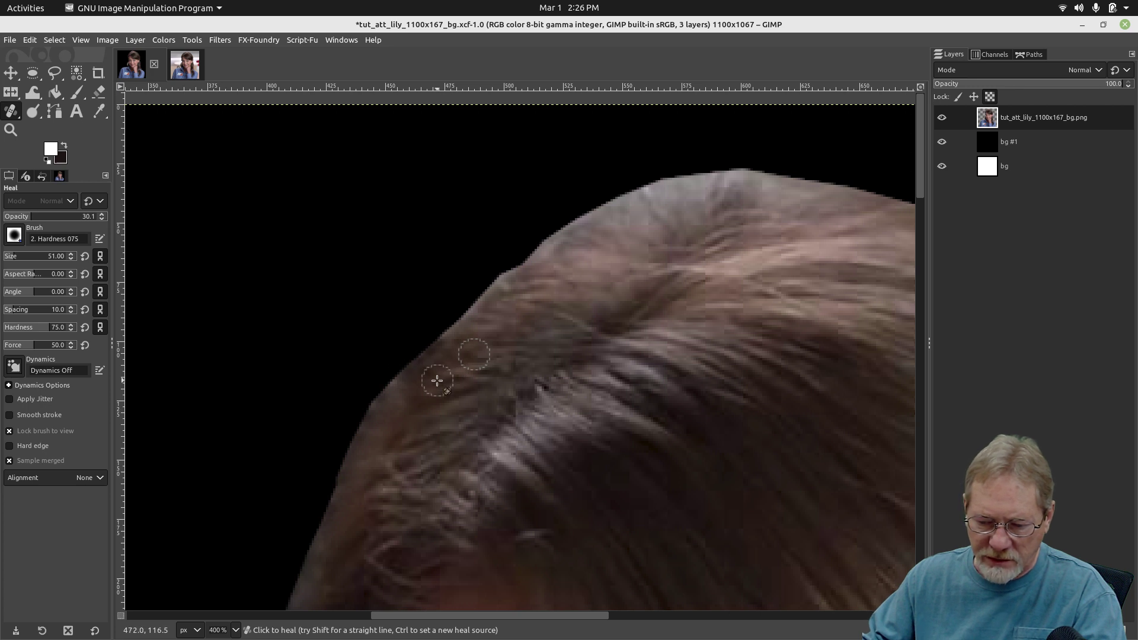
{"action": "left_click", "coordinate": [513, 335], "text": "ctrl"}
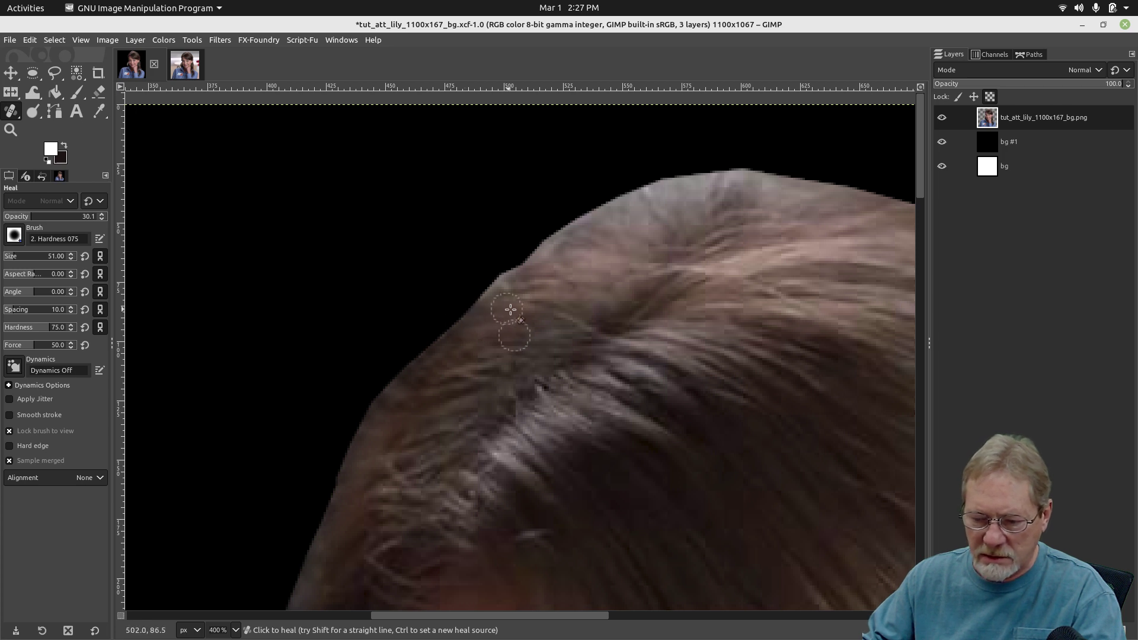
{"action": "left_click", "coordinate": [469, 326], "text": "ctrl"}
{"action": "mouse_move", "coordinate": [490, 291]}
{"action": "left_mouse_down"}
{"action": "mouse_move", "coordinate": [538, 292]}
{"action": "mouse_move", "coordinate": [492, 282]}
{"action": "left_mouse_up"}
Heal the edge from the small notch up toward the crown, taking new sources from the reddish-brown hair beside it.
{"action": "left_click", "coordinate": [558, 287], "text": "ctrl"}
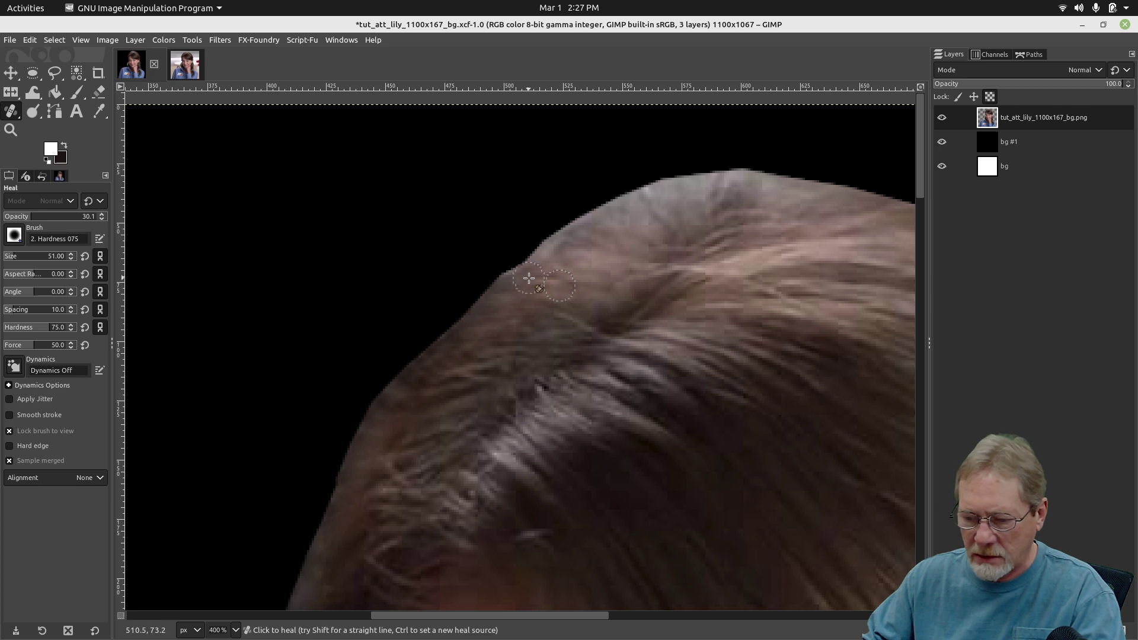
{"action": "left_click", "coordinate": [538, 262]}
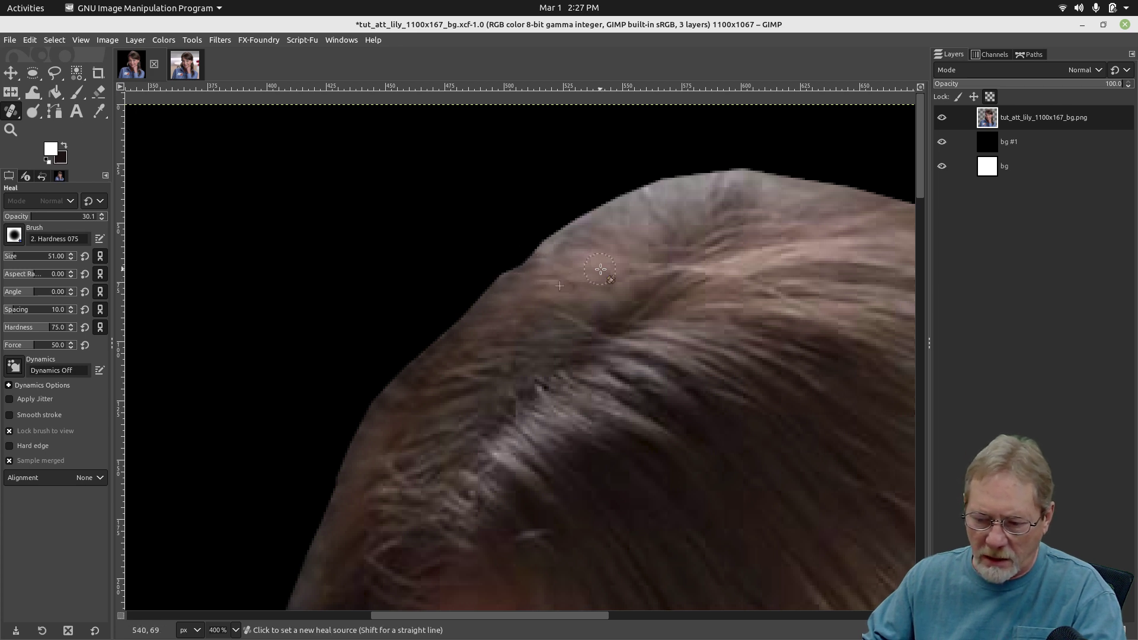
{"action": "left_click", "coordinate": [585, 267], "text": "ctrl"}
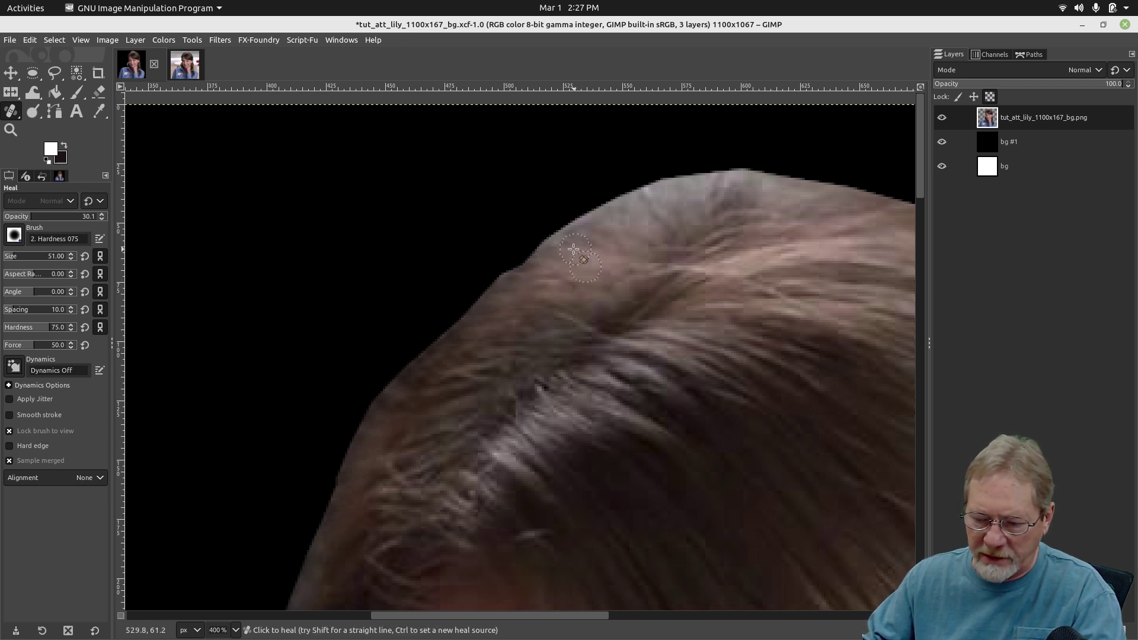
{"action": "left_click", "coordinate": [597, 248], "text": "ctrl"}
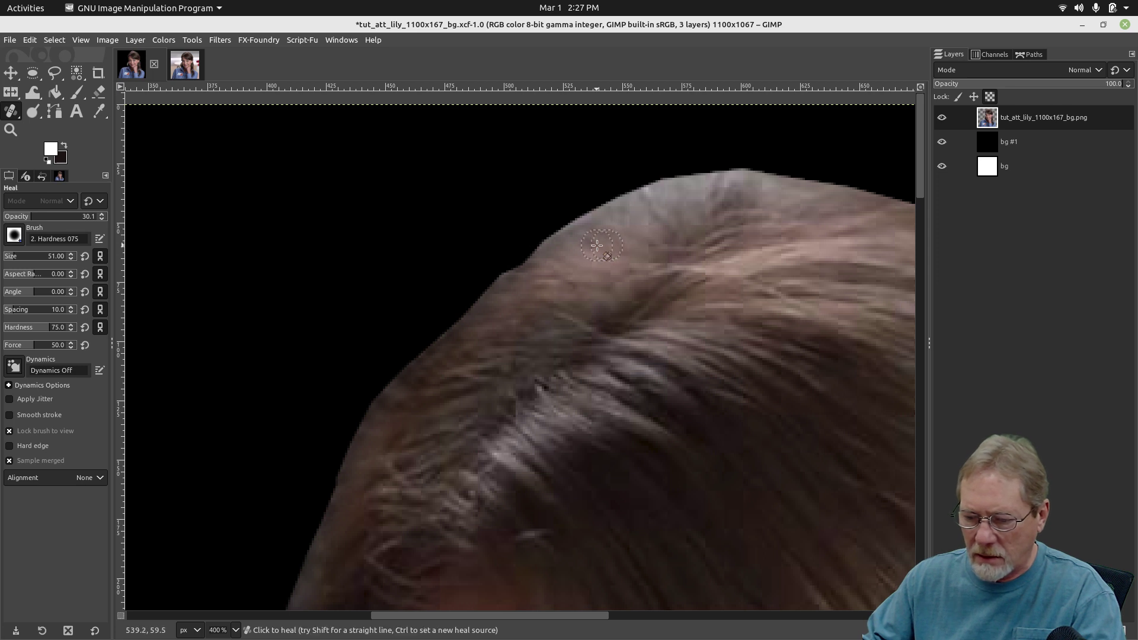
{"action": "left_click", "coordinate": [573, 218]}
Heal the grey fringe on the rising part of the crown, sampling the hair just below it.
{"action": "left_click", "coordinate": [631, 227], "text": "ctrl"}
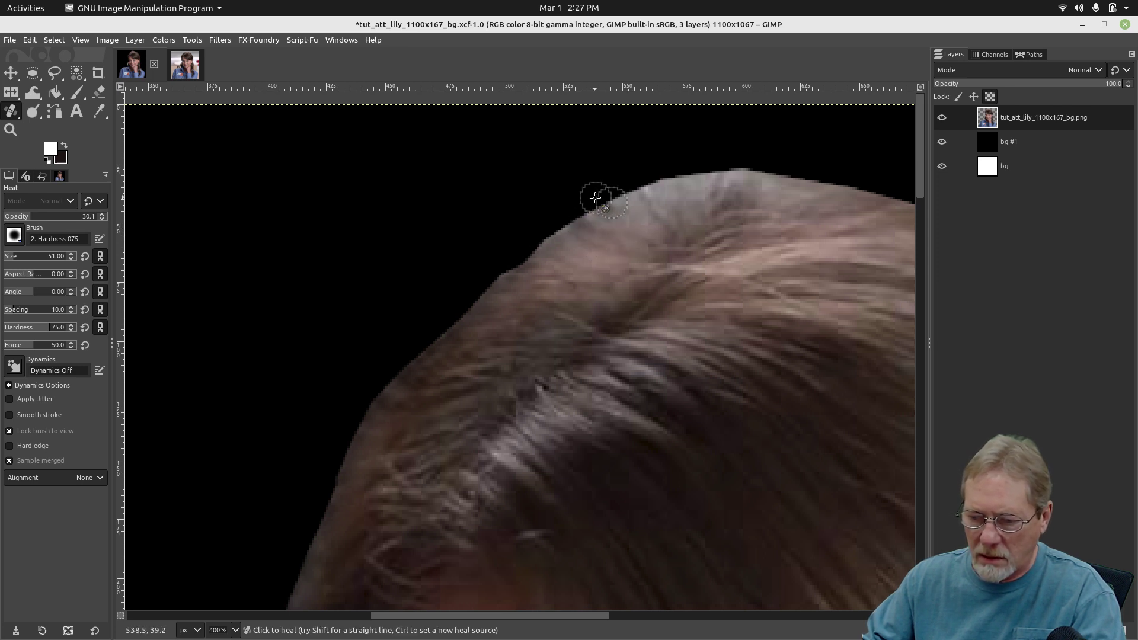
{"action": "left_click_drag", "start_coordinate": [594, 198], "coordinate": [613, 233]}
{"action": "left_click", "coordinate": [656, 233], "text": "ctrl"}
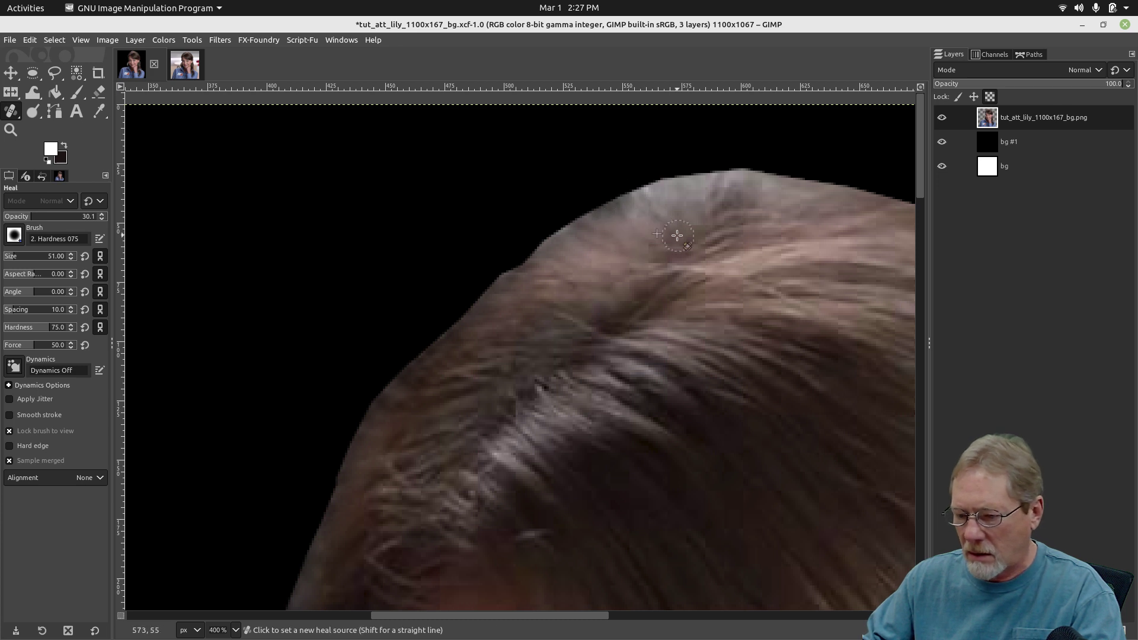
{"action": "left_click", "coordinate": [646, 188]}
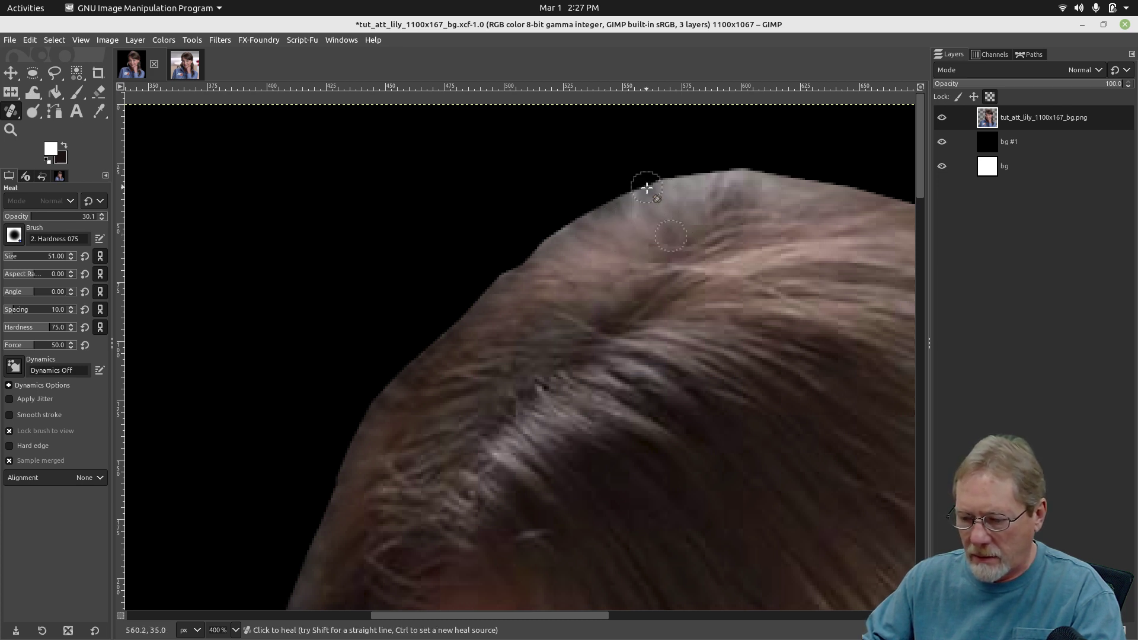
Heal the grey fringe across the top of the crown from the hair below, and check the edge against the white background.
{"action": "left_click", "coordinate": [687, 225], "text": "ctrl"}
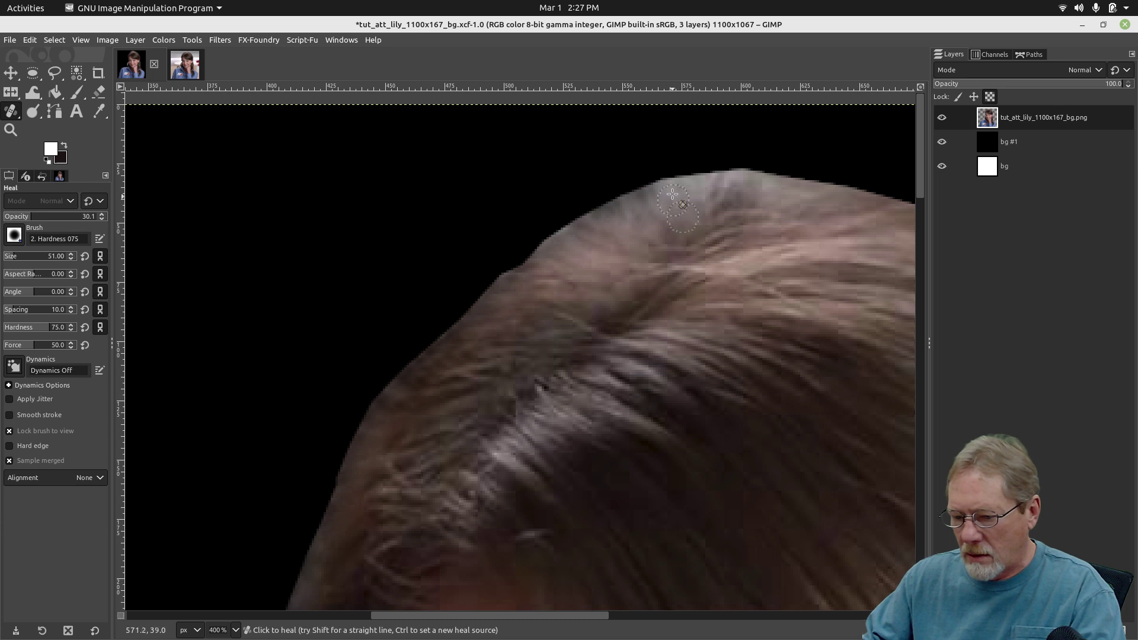
{"action": "left_click", "coordinate": [695, 233], "text": "ctrl"}
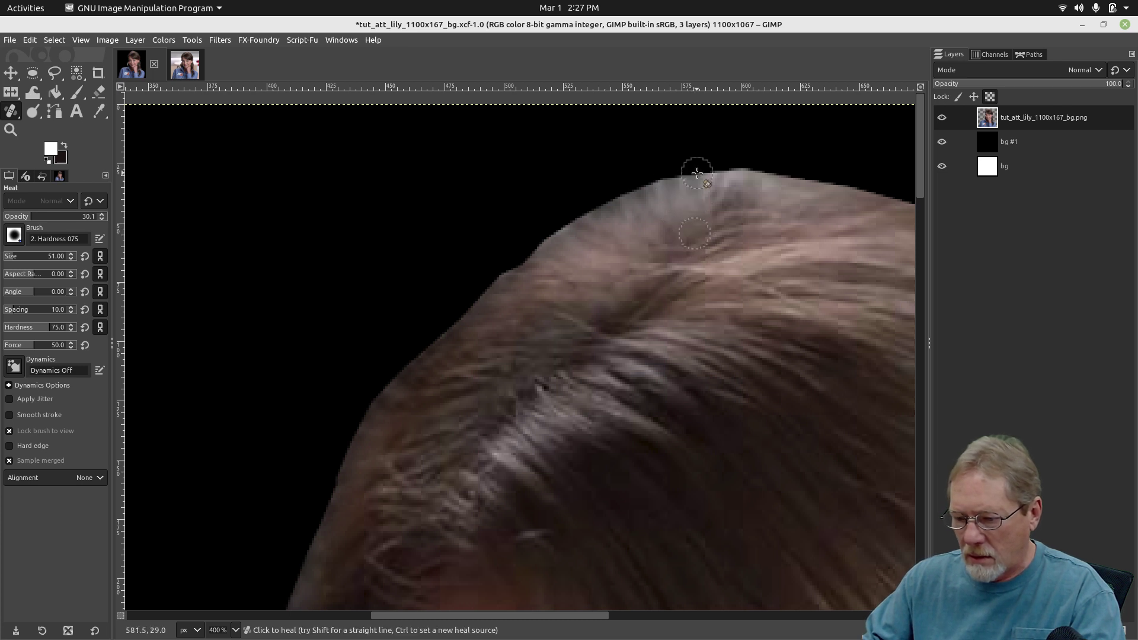
{"action": "left_click", "coordinate": [701, 218], "text": "ctrl"}
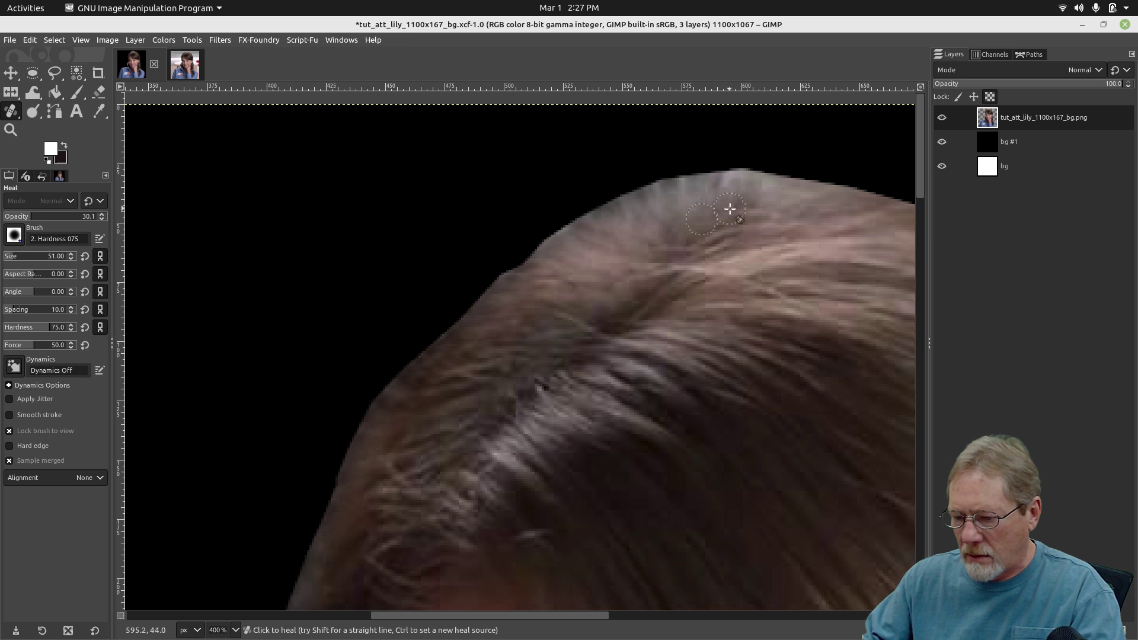
{"action": "left_click", "coordinate": [710, 222], "text": "ctrl"}
{"action": "left_click", "coordinate": [732, 178]}
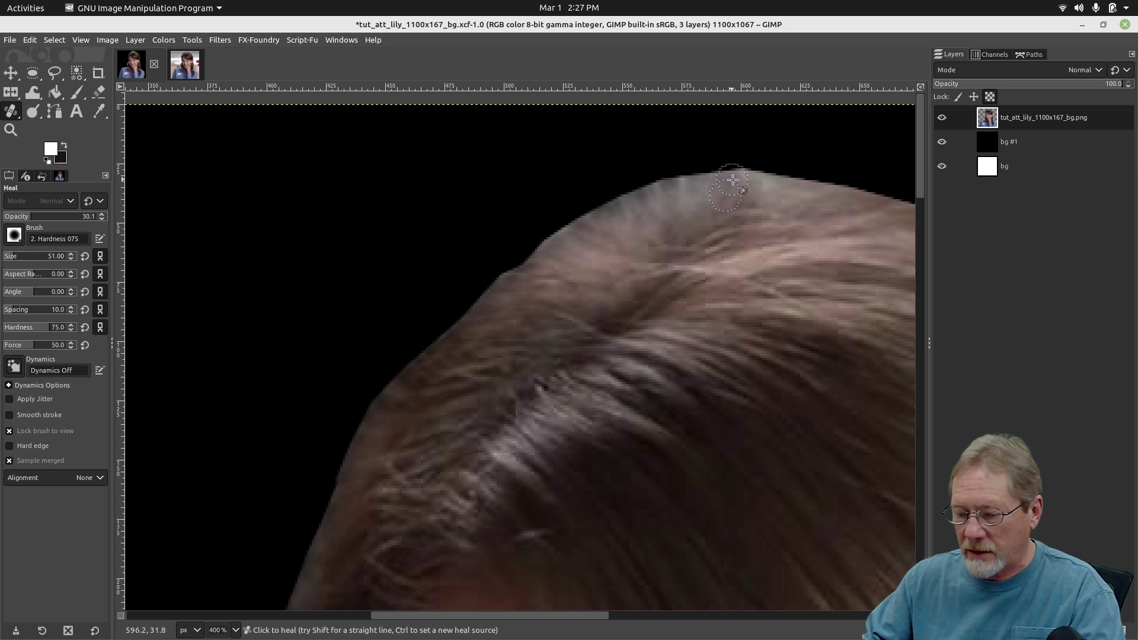
{"action": "left_click", "coordinate": [735, 228], "text": "ctrl"}
{"action": "left_click_drag", "start_coordinate": [743, 205], "coordinate": [766, 168]}
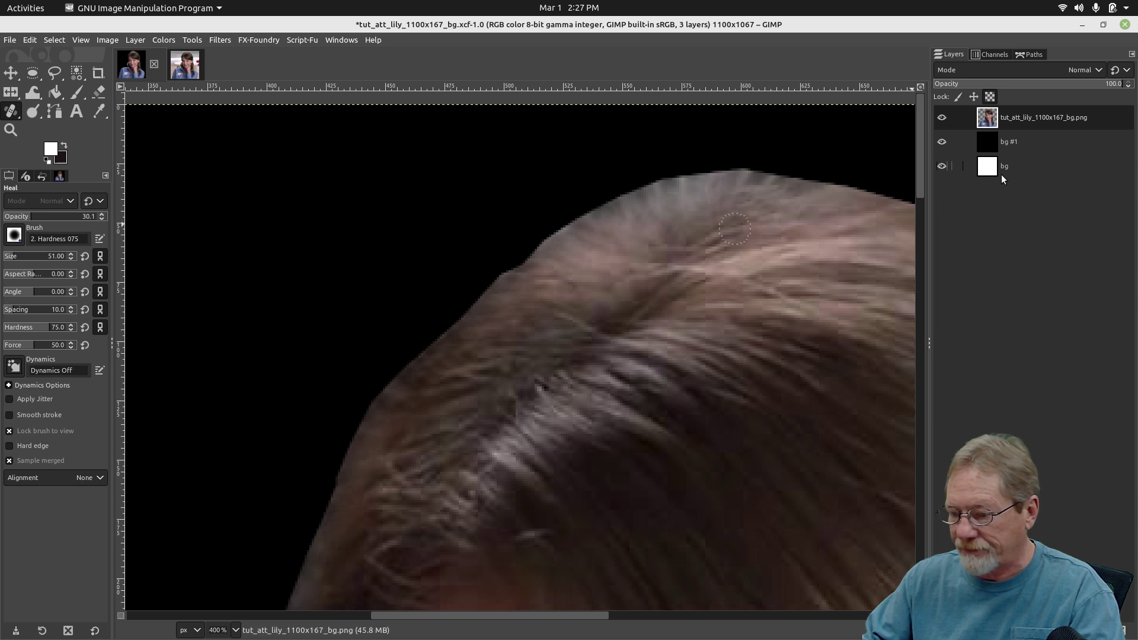
{"action": "left_click", "coordinate": [941, 141]}
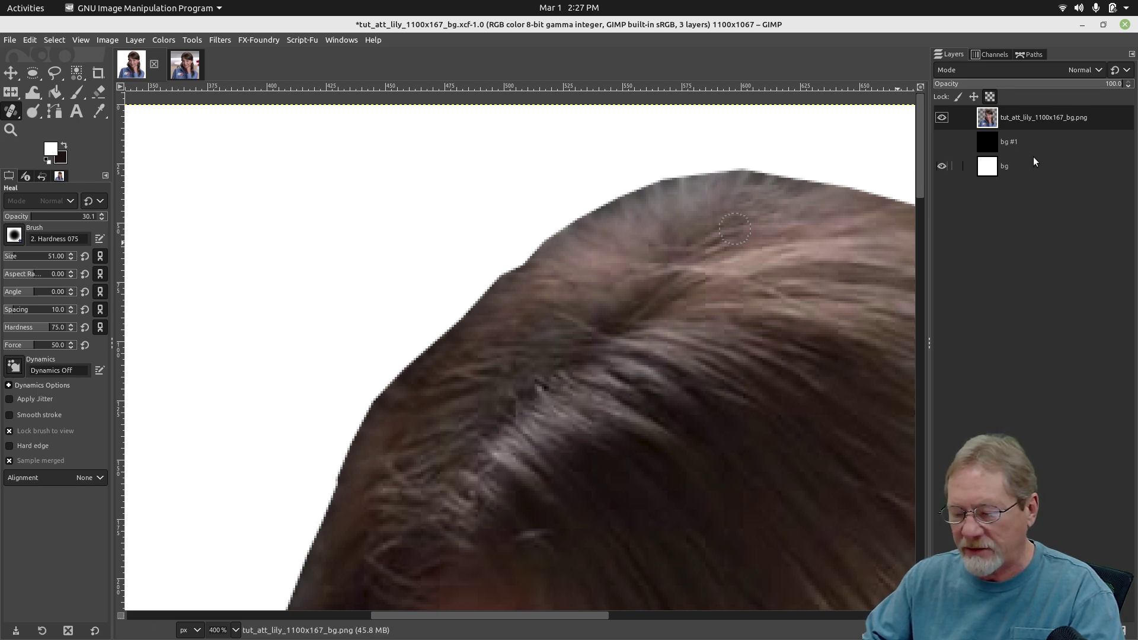
{"action": "left_click", "coordinate": [942, 142]}
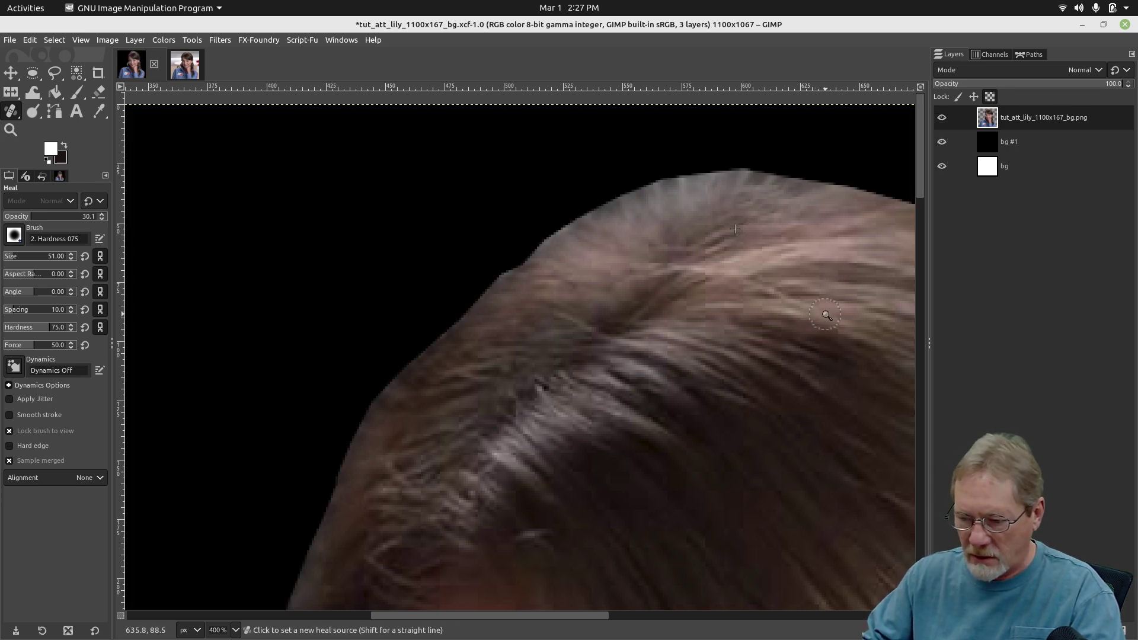
Heal the light fringe on the hair edge sloping down from the crown, resampling from the brown hair just inside it.
{"action": "scroll", "coordinate": [595, 373], "scroll_direction": "down", "scroll_amount": 5}
{"action": "scroll", "coordinate": [826, 313], "scroll_direction": "up", "scroll_amount": 2}
{"action": "left_click_drag", "start_coordinate": [809, 357], "coordinate": [455, 310]}
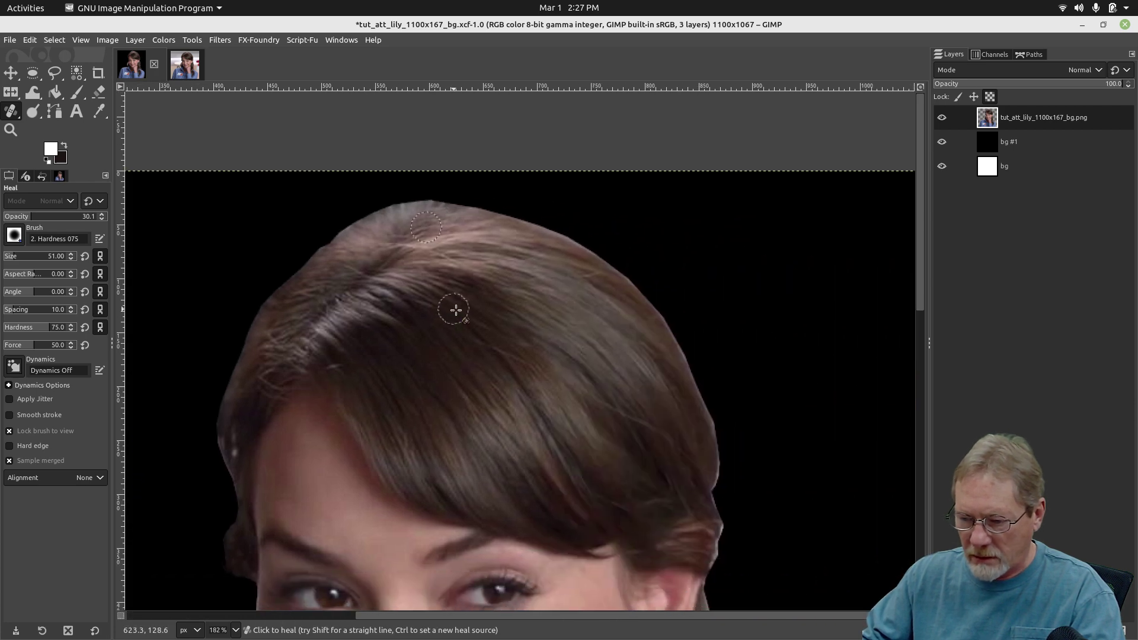
{"action": "scroll", "coordinate": [605, 377], "scroll_direction": "up", "scroll_amount": 2}
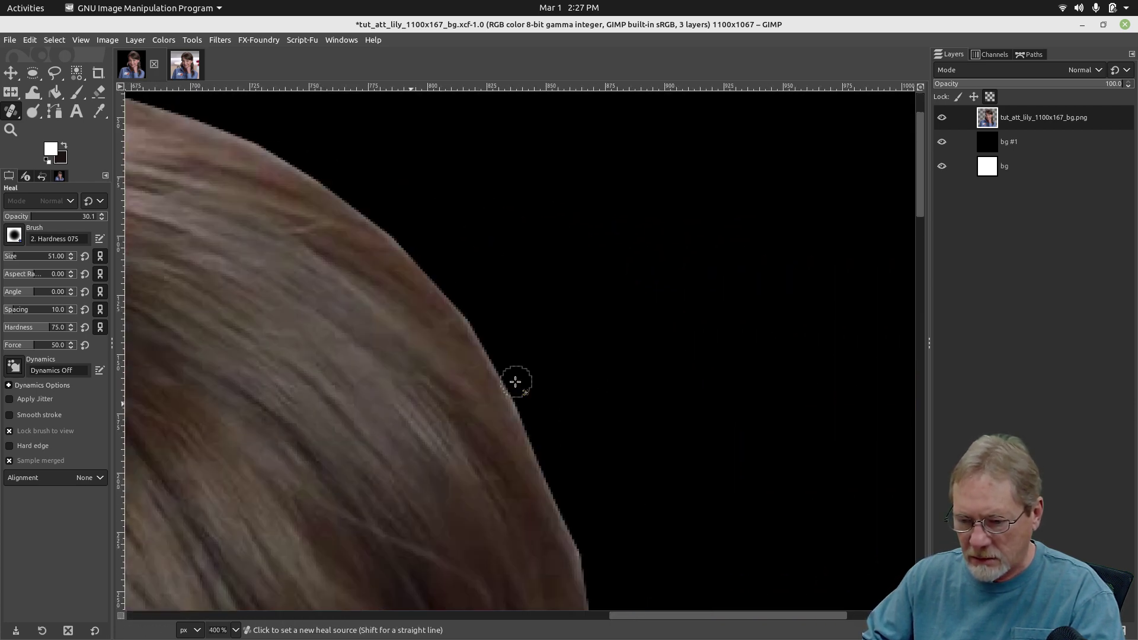
{"action": "scroll", "coordinate": [516, 381], "scroll_direction": "up", "scroll_amount": 2}
{"action": "left_click_drag", "start_coordinate": [312, 316], "coordinate": [589, 452]}
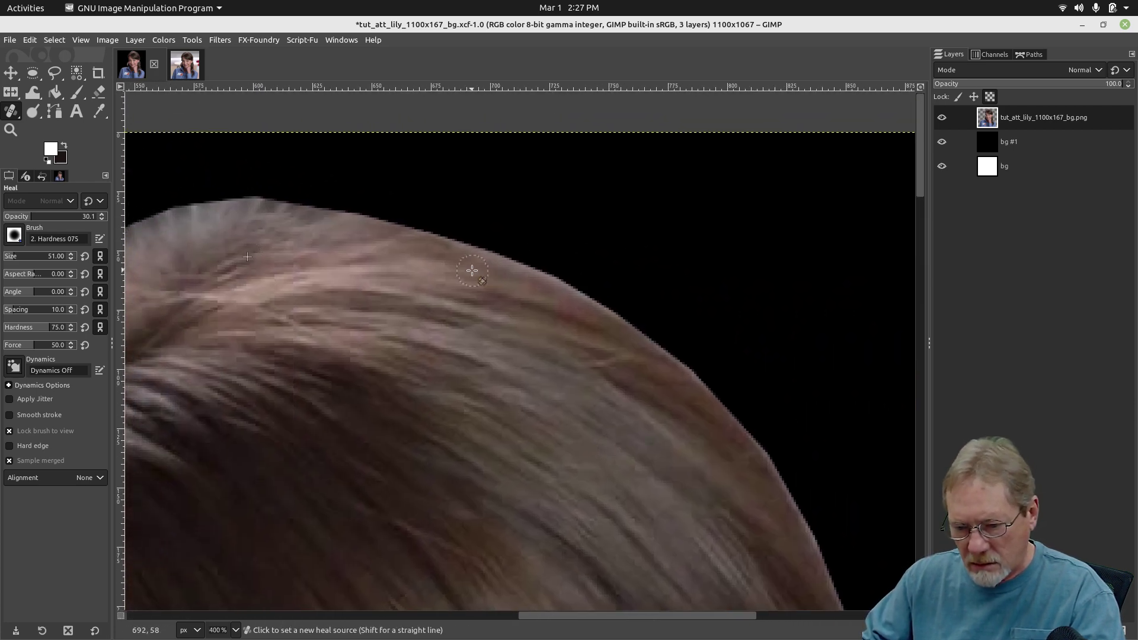
{"action": "left_click", "coordinate": [450, 267], "text": "ctrl"}
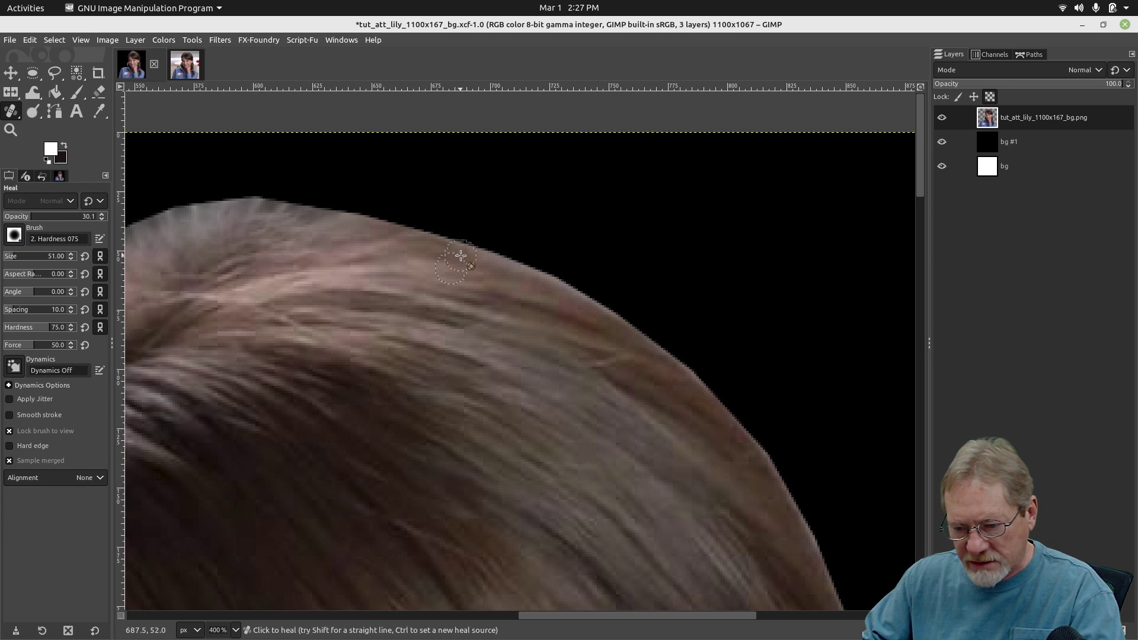
{"action": "left_click", "coordinate": [496, 286], "text": "ctrl"}
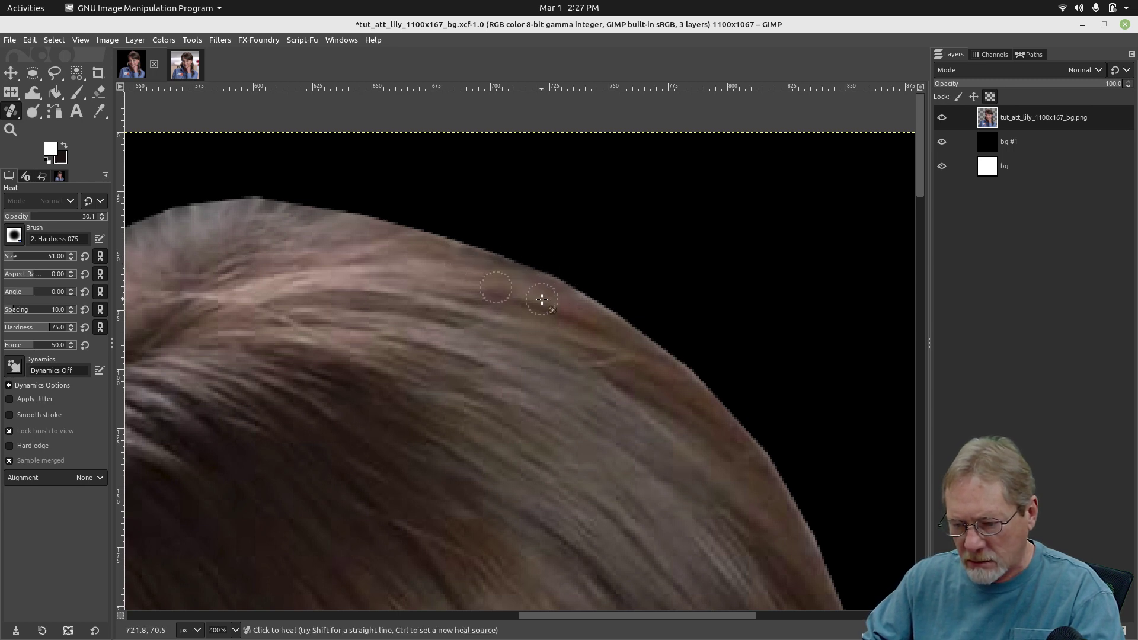
{"action": "mouse_move", "coordinate": [550, 299]}
{"action": "left_mouse_down"}
{"action": "mouse_move", "coordinate": [621, 296]}
{"action": "mouse_move", "coordinate": [611, 321]}
{"action": "left_mouse_up"}
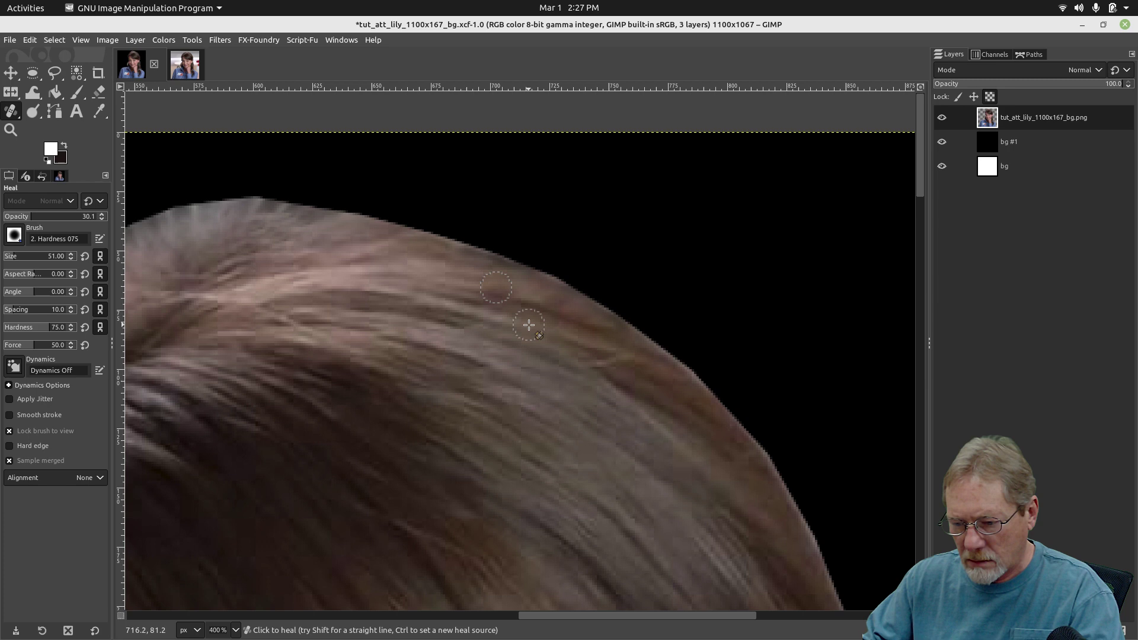
{"action": "left_click", "coordinate": [614, 336]}
{"action": "left_click", "coordinate": [640, 361]}
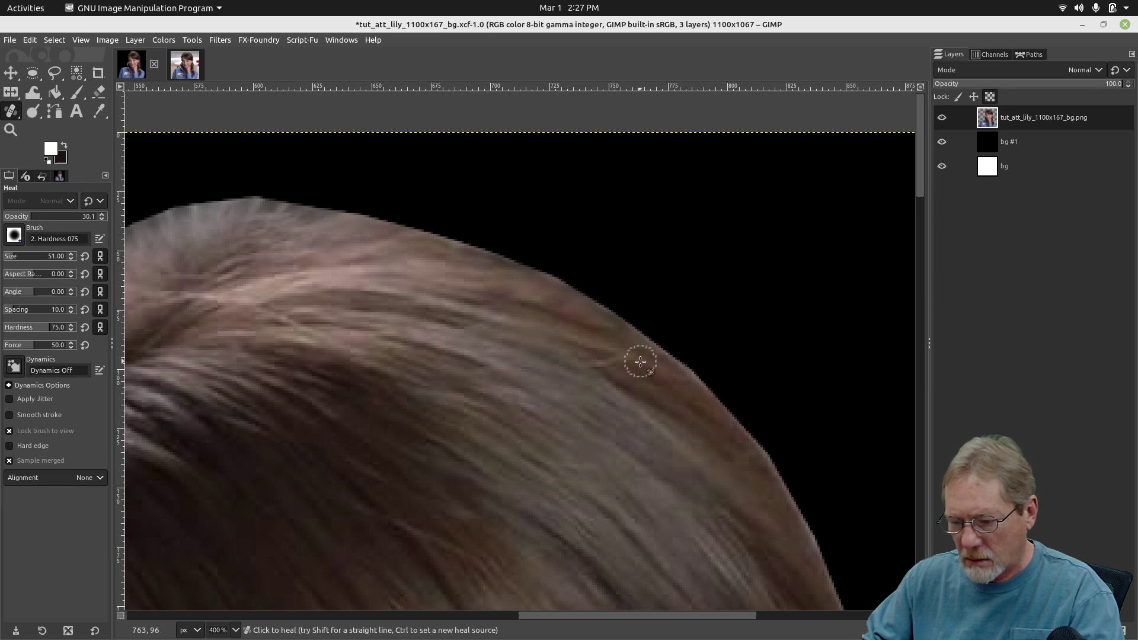
Heal the steep outer hair edge from the crown's slope down to the notch above the ear, sampling nearby brown hair.
{"action": "left_click", "coordinate": [665, 392], "text": "ctrl"}
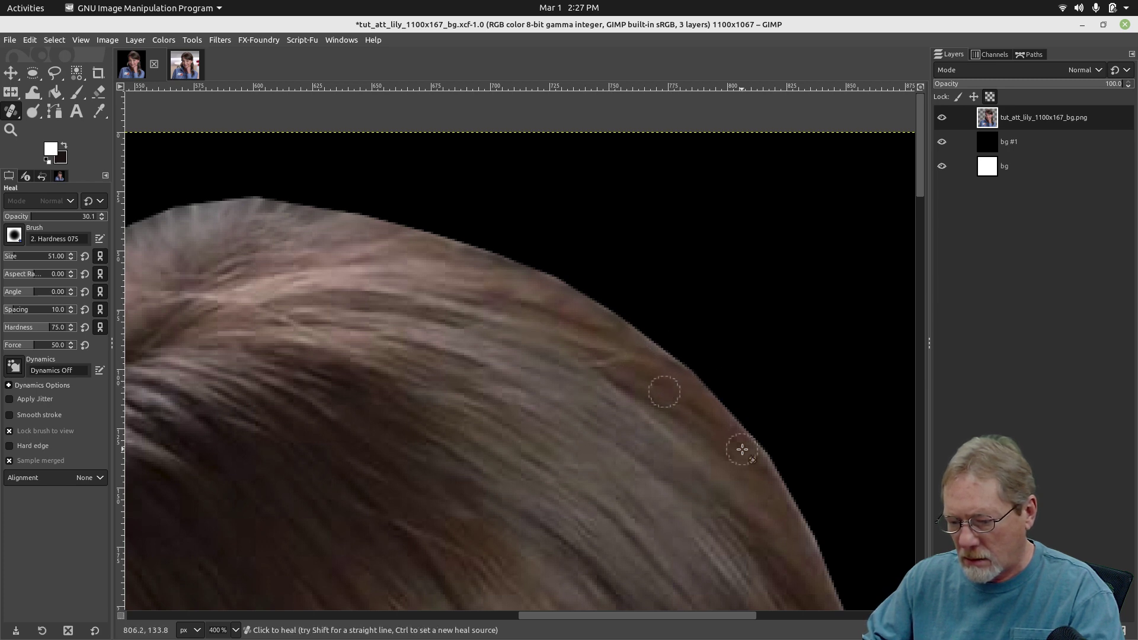
{"action": "left_click_drag", "start_coordinate": [741, 450], "coordinate": [788, 484]}
{"action": "left_click_drag", "start_coordinate": [723, 539], "coordinate": [678, 227]}
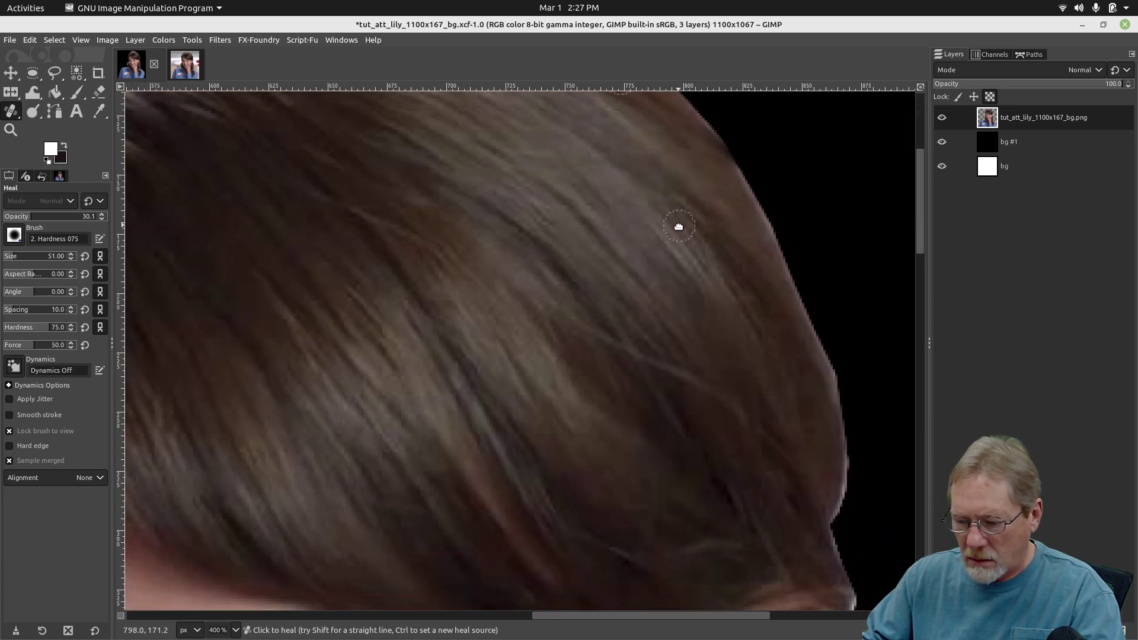
{"action": "left_click", "coordinate": [715, 171], "text": "ctrl"}
{"action": "mouse_move", "coordinate": [729, 174]}
{"action": "left_mouse_down"}
{"action": "mouse_move", "coordinate": [796, 275]}
{"action": "mouse_move", "coordinate": [805, 346]}
{"action": "mouse_move", "coordinate": [843, 411]}
{"action": "mouse_move", "coordinate": [837, 449]}
{"action": "mouse_move", "coordinate": [850, 503]}
{"action": "mouse_move", "coordinate": [831, 522]}
{"action": "left_mouse_up"}
{"action": "left_click_drag", "start_coordinate": [805, 314], "coordinate": [816, 355]}
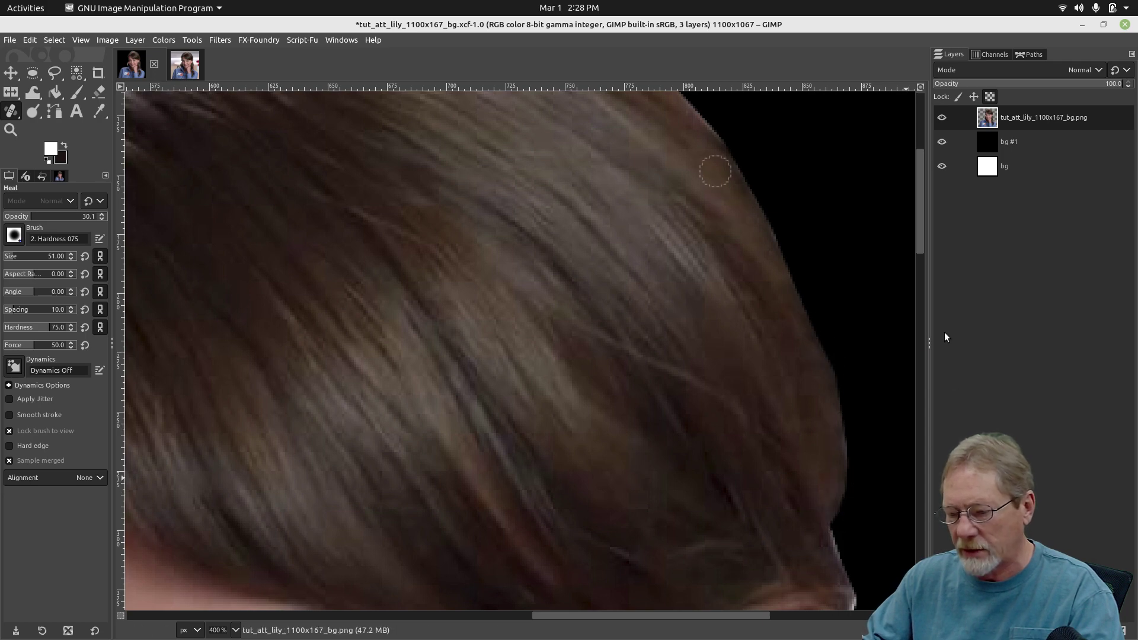
Heal the light edge of the hair bulge beside and above the ear, taking new sources from the adjacent dark hair.
{"action": "left_click_drag", "start_coordinate": [727, 517], "coordinate": [572, 137]}
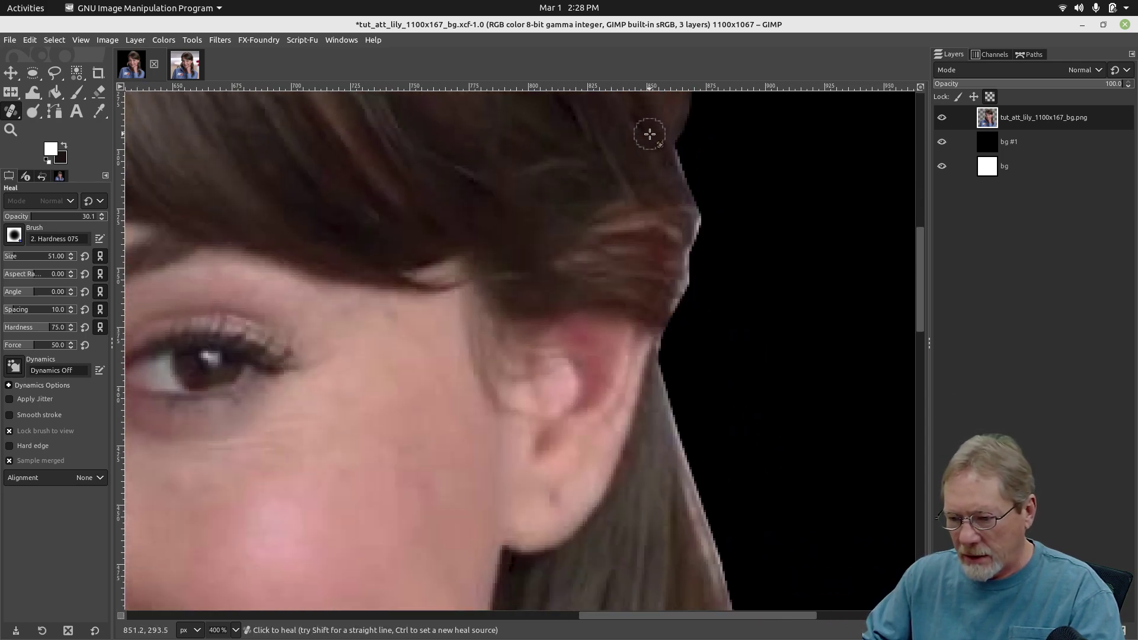
{"action": "left_click", "coordinate": [647, 129], "text": "ctrl"}
{"action": "left_click_drag", "start_coordinate": [673, 144], "coordinate": [699, 225]}
{"action": "left_click", "coordinate": [655, 223], "text": "ctrl"}
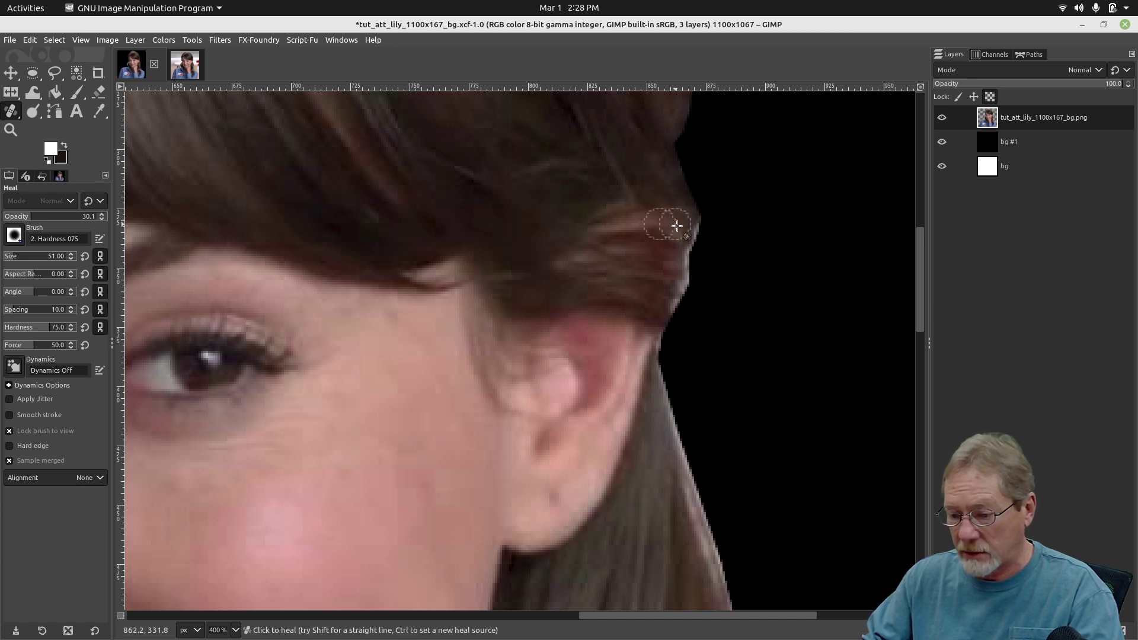
{"action": "mouse_move", "coordinate": [654, 254]}
{"action": "left_mouse_down"}
{"action": "mouse_move", "coordinate": [685, 259]}
{"action": "mouse_move", "coordinate": [691, 248]}
{"action": "left_mouse_up"}
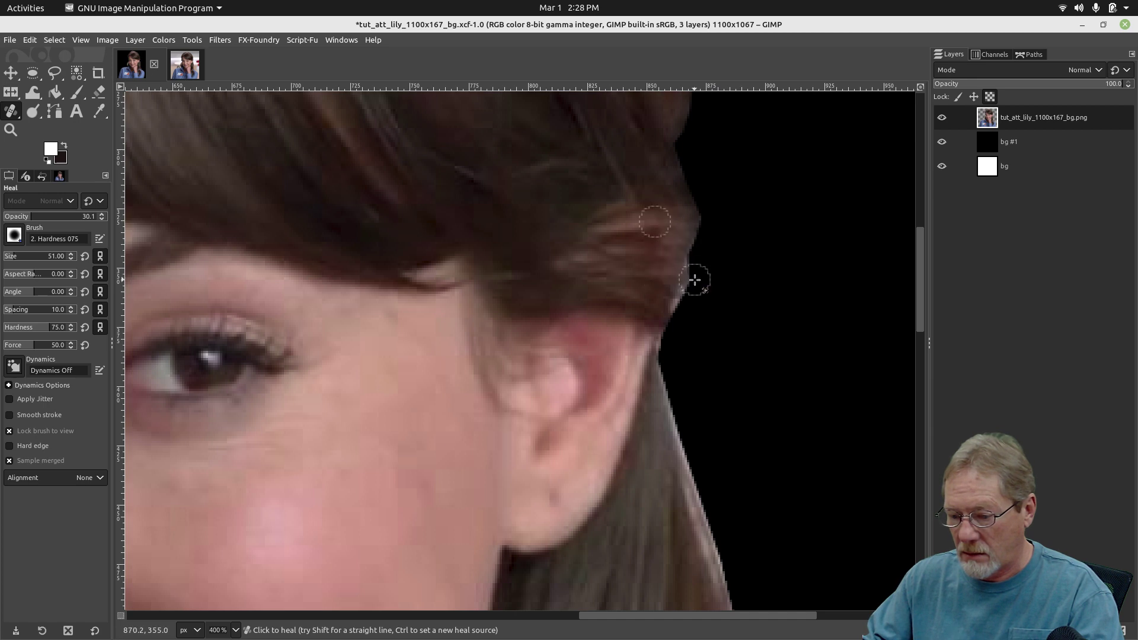
{"action": "left_click", "coordinate": [644, 284], "text": "ctrl"}
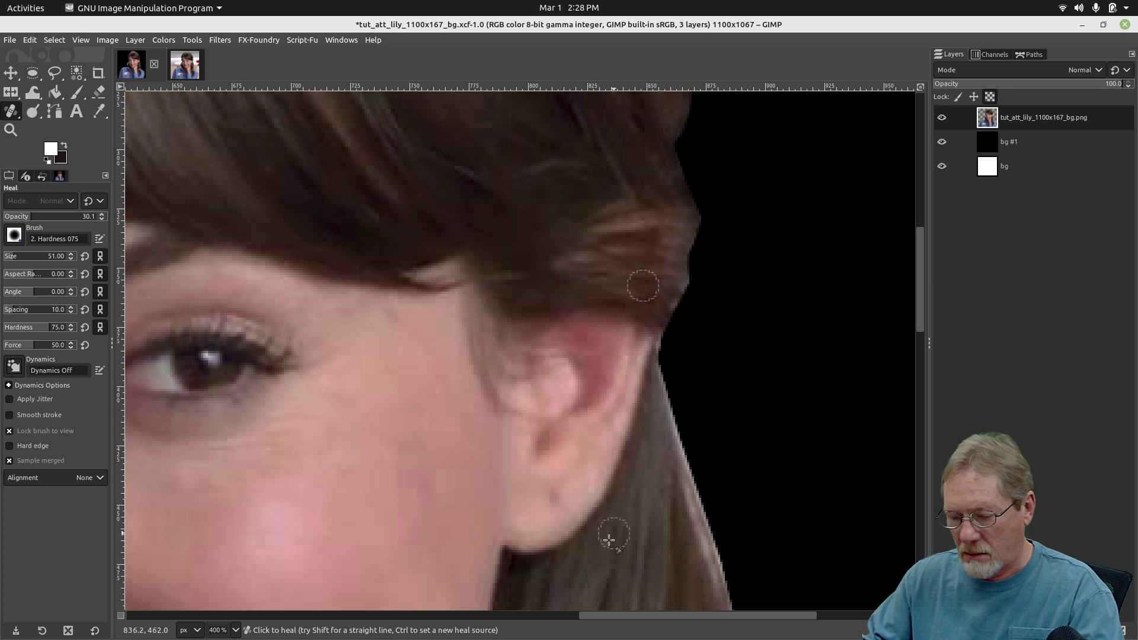
Heal the pale fringe on the upper part of the hair edge behind the ear, sampling the dark hair beside it.
{"action": "scroll", "coordinate": [633, 604], "scroll_direction": "up", "scroll_amount": 5}
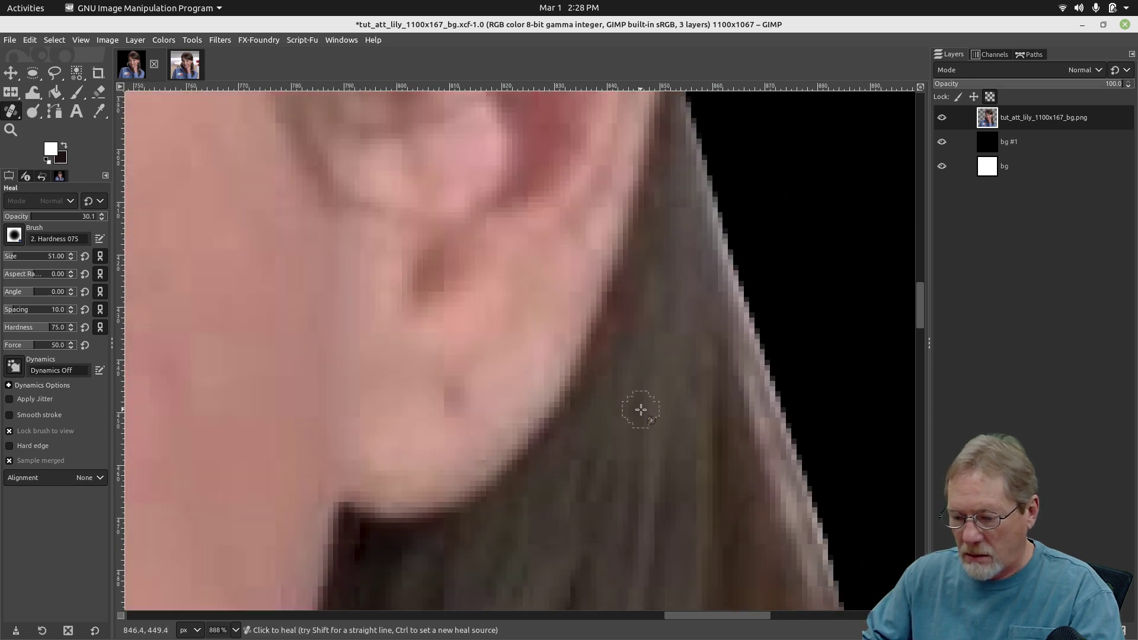
{"action": "scroll", "coordinate": [641, 409], "scroll_direction": "right", "scroll_amount": 4}
{"action": "left_click", "coordinate": [502, 291], "text": "ctrl"}
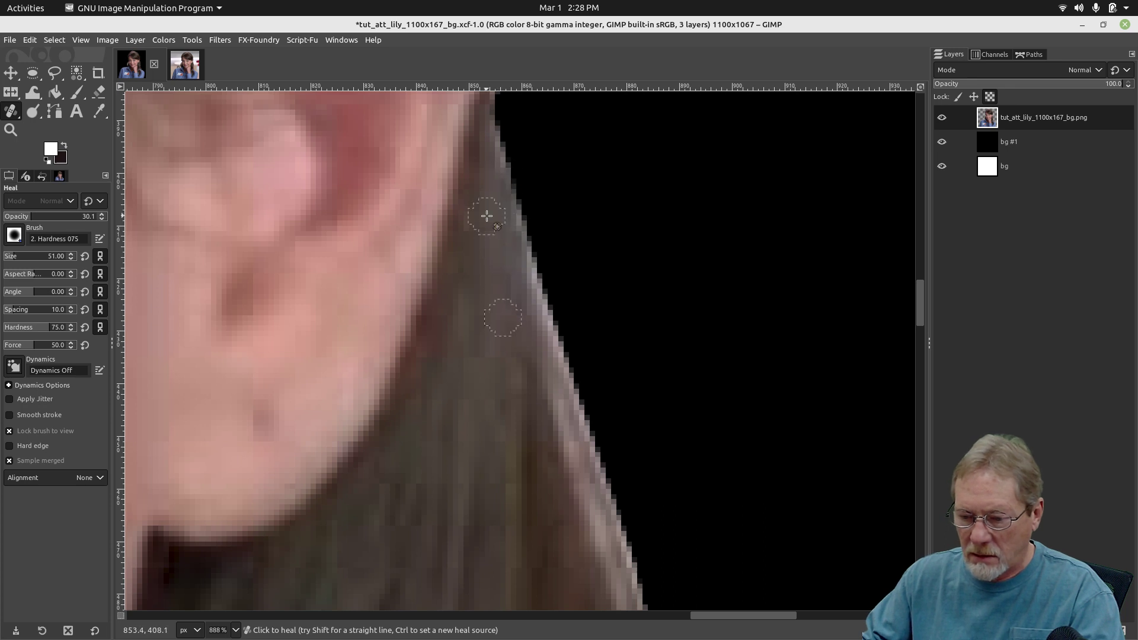
{"action": "left_click", "coordinate": [539, 413], "text": "ctrl"}
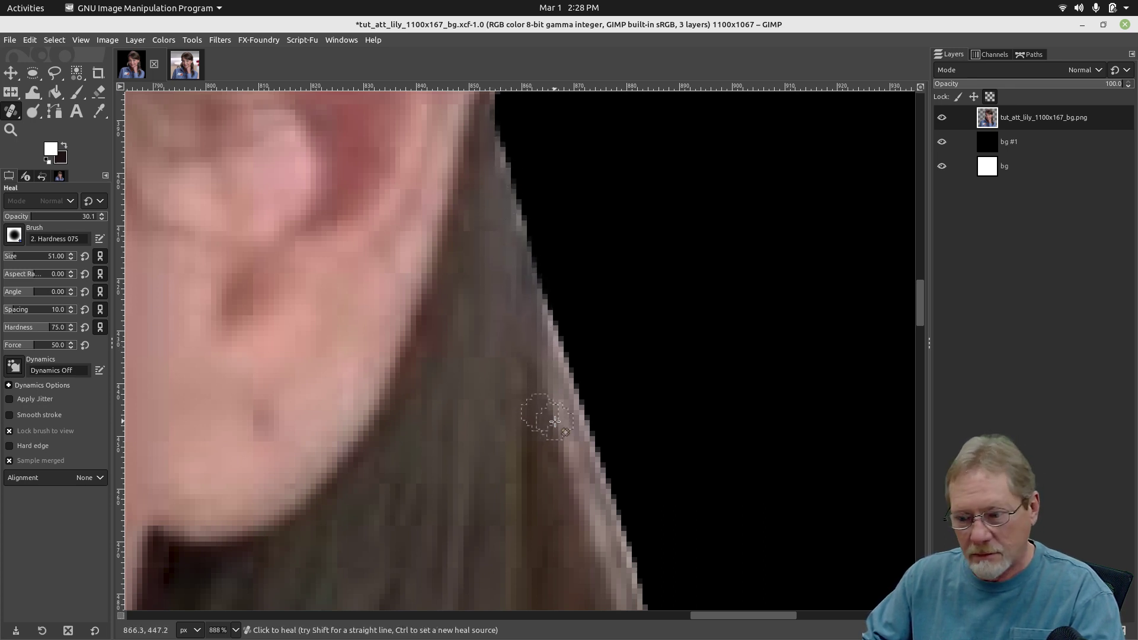
{"action": "left_click", "coordinate": [528, 480], "text": "ctrl"}
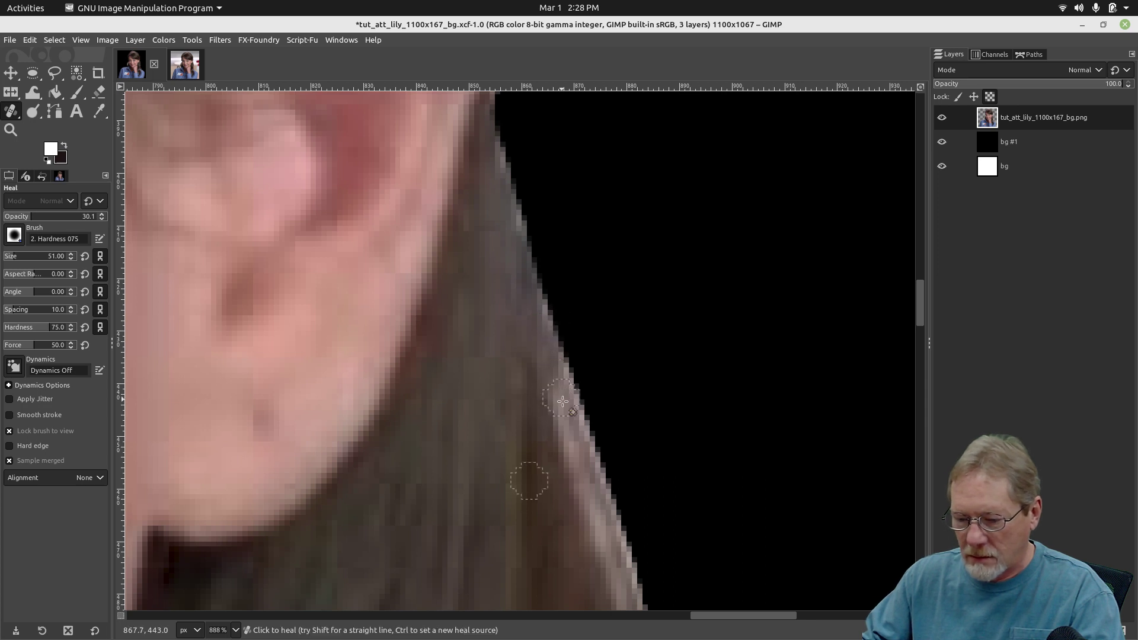
{"action": "left_click_drag", "start_coordinate": [562, 401], "coordinate": [559, 357]}
{"action": "left_click_drag", "start_coordinate": [570, 437], "coordinate": [572, 370]}
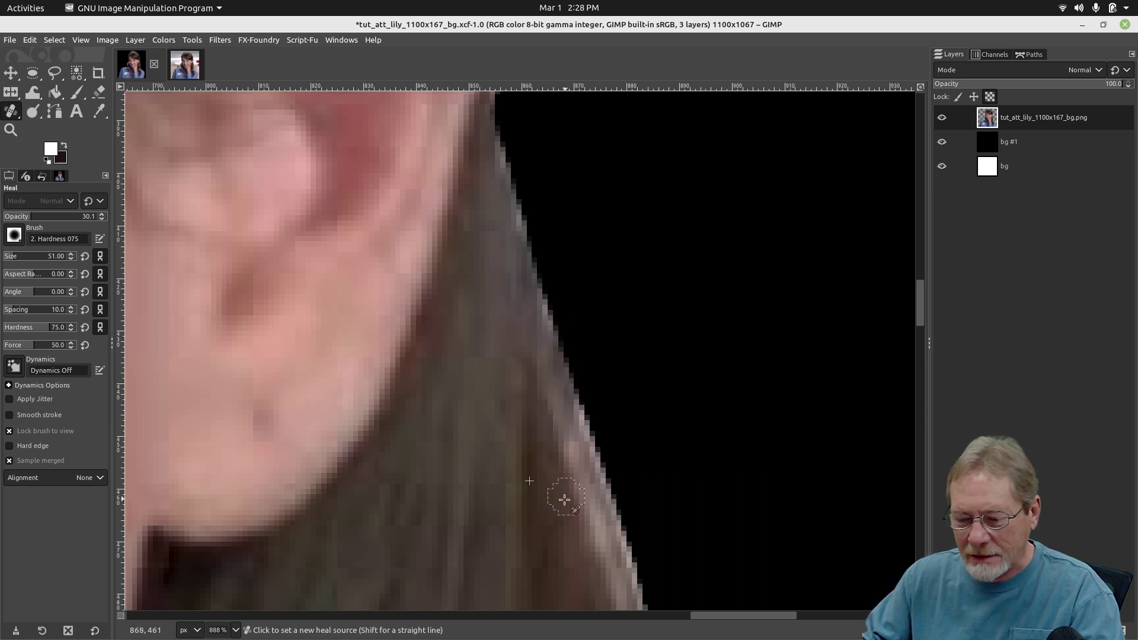
Continue healing the hair edge down to earlobe level, taking new sources from the brown hair inside the edge.
{"action": "left_click", "coordinate": [558, 495], "text": "ctrl"}
{"action": "left_click_drag", "start_coordinate": [572, 479], "coordinate": [578, 394]}
{"action": "mouse_move", "coordinate": [585, 512]}
{"action": "left_mouse_down"}
{"action": "mouse_move", "coordinate": [589, 436]}
{"action": "mouse_move", "coordinate": [498, 144]}
{"action": "left_mouse_up"}
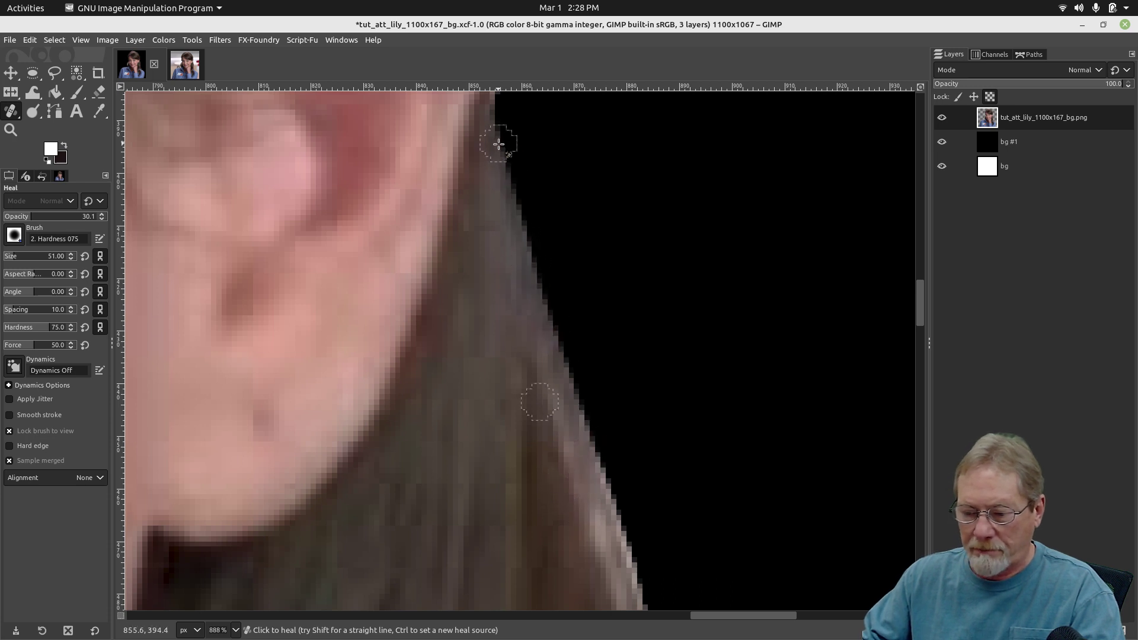
{"action": "left_click", "coordinate": [601, 570], "text": "ctrl"}
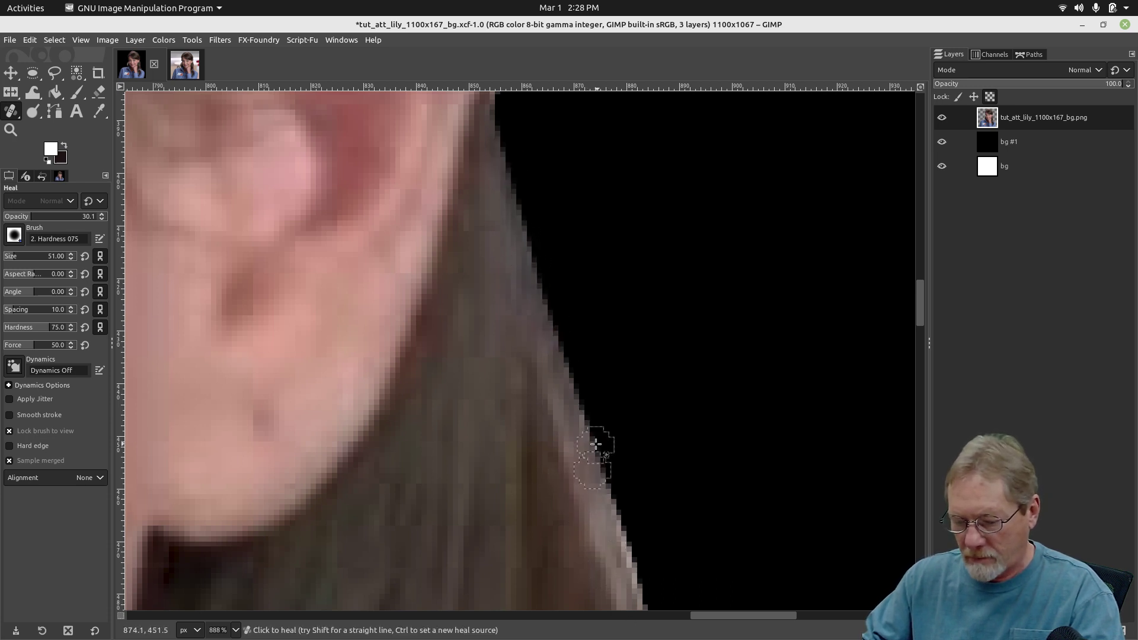
Heal the bright patch on the hair edge just below the earlobe, resampling from the brown hair next to it.
{"action": "scroll", "coordinate": [578, 579], "scroll_direction": "down", "scroll_amount": 5}
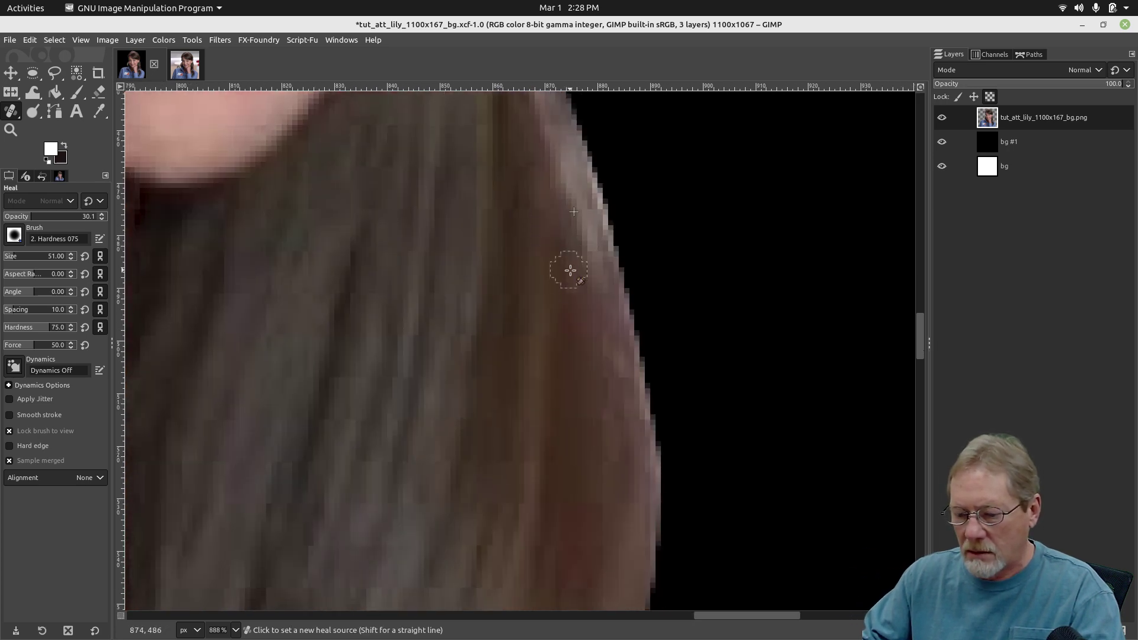
{"action": "left_click", "coordinate": [570, 270], "text": "ctrl"}
{"action": "left_click_drag", "start_coordinate": [590, 231], "coordinate": [601, 209]}
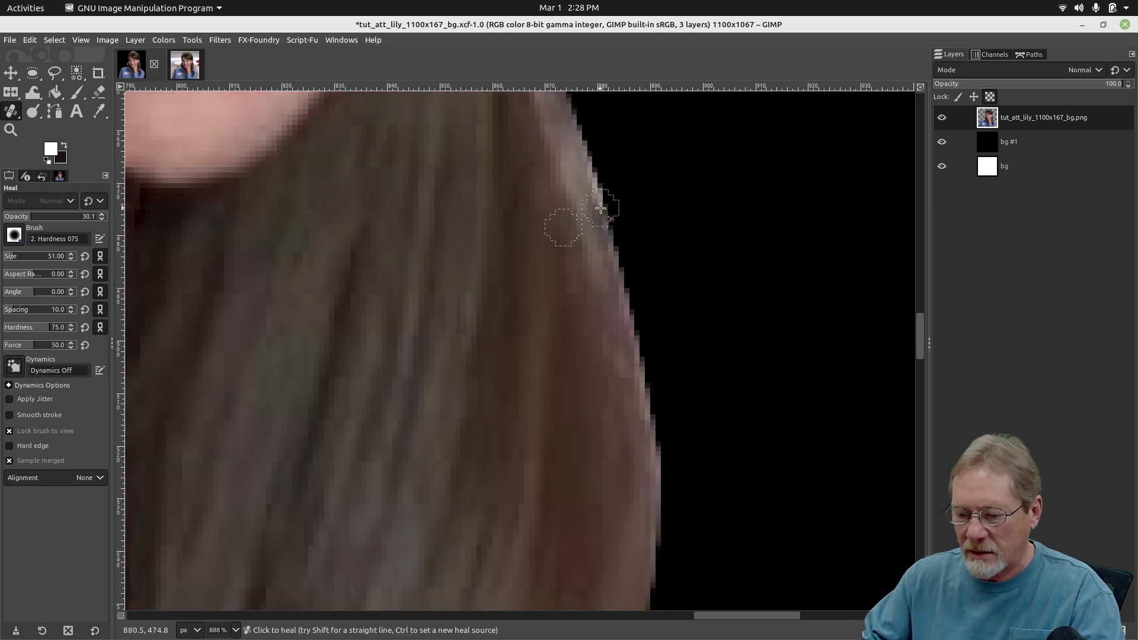
{"action": "left_click", "coordinate": [584, 211], "text": "ctrl"}
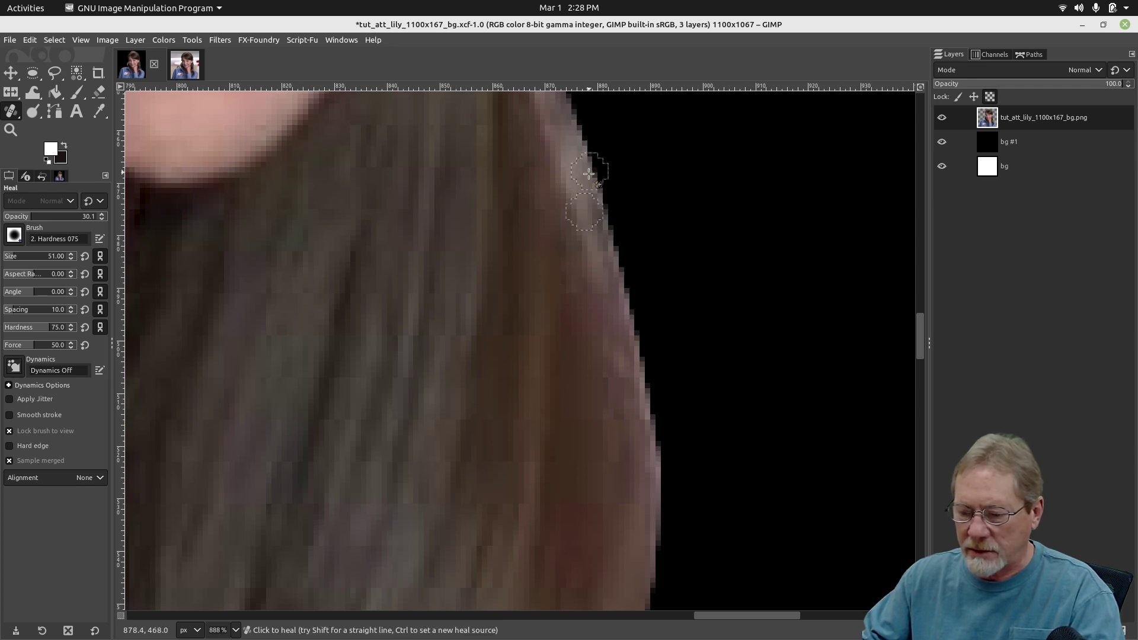
{"action": "left_click_drag", "start_coordinate": [573, 176], "coordinate": [574, 162]}
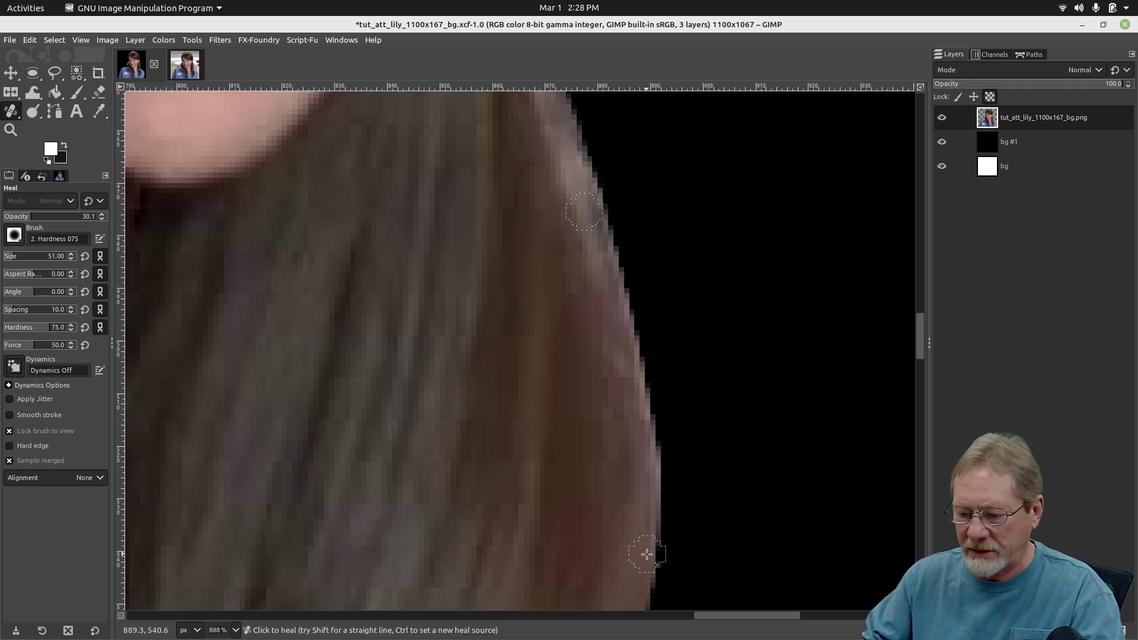
Hide the black bg #1 layer and examine the loose strands above the shoulder against transparency and the white background.
{"action": "left_click_drag", "start_coordinate": [625, 548], "coordinate": [573, 321]}
{"action": "scroll", "coordinate": [488, 391], "scroll_direction": "down", "scroll_amount": 5}
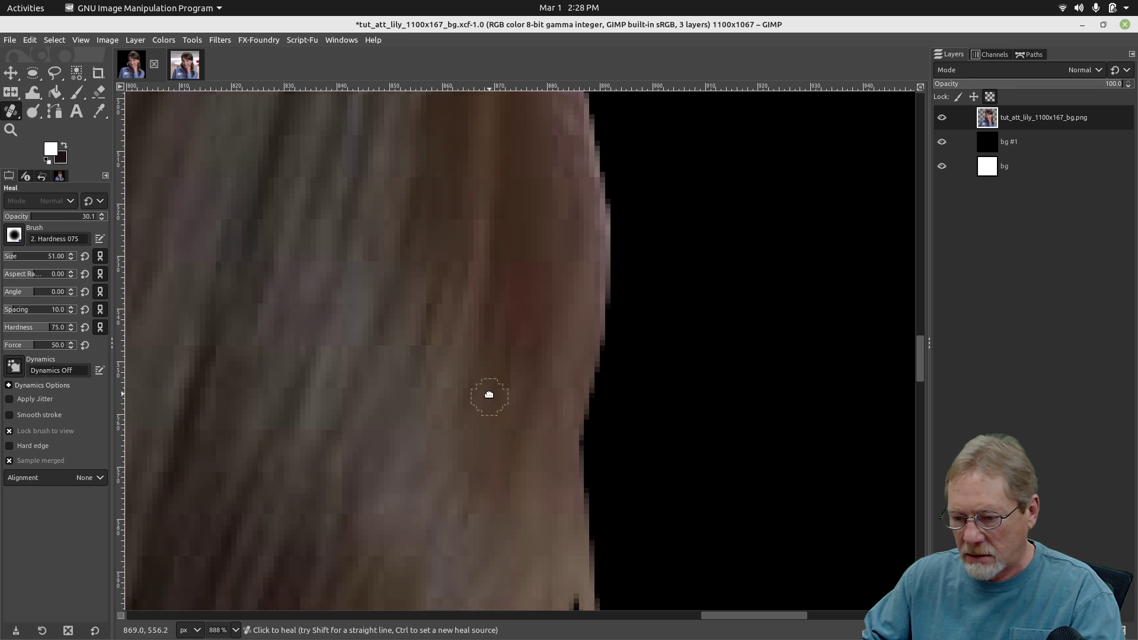
{"action": "left_click_drag", "start_coordinate": [454, 423], "coordinate": [516, 196]}
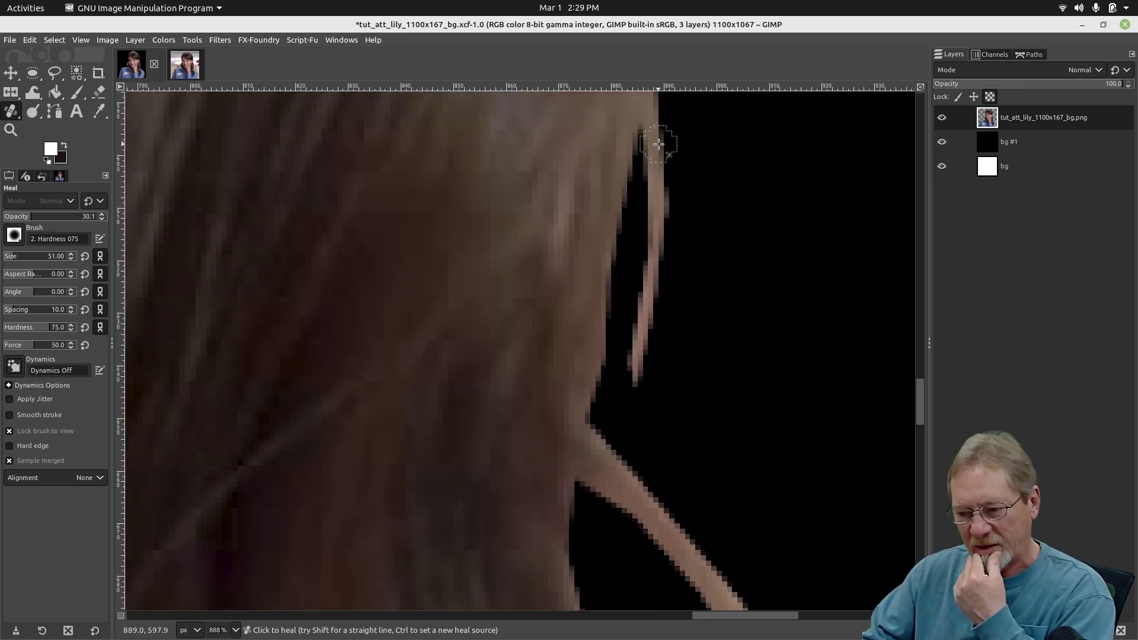
{"action": "left_click_drag", "start_coordinate": [449, 452], "coordinate": [408, 165]}
{"action": "left_click", "coordinate": [942, 142]}
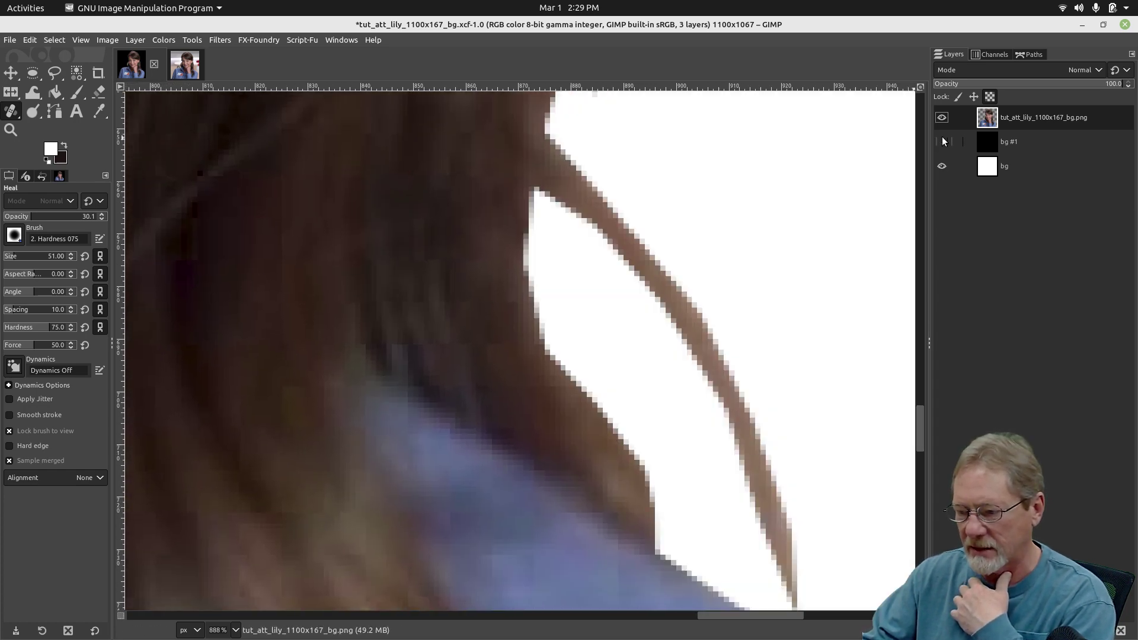
{"action": "left_click", "coordinate": [941, 166]}
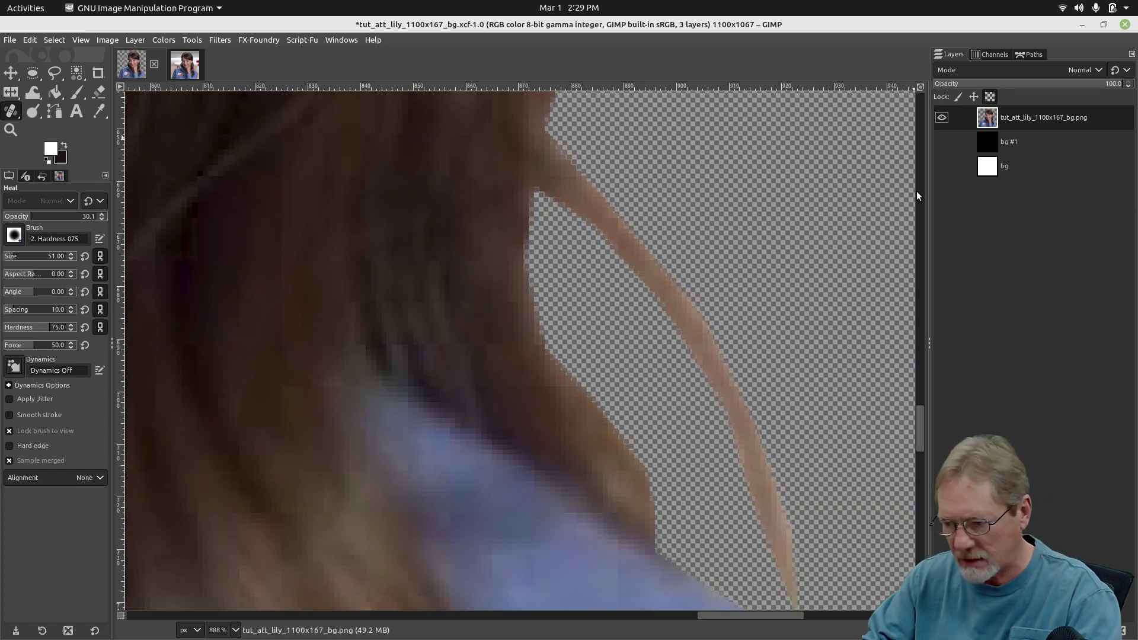
{"action": "left_click", "coordinate": [943, 166]}
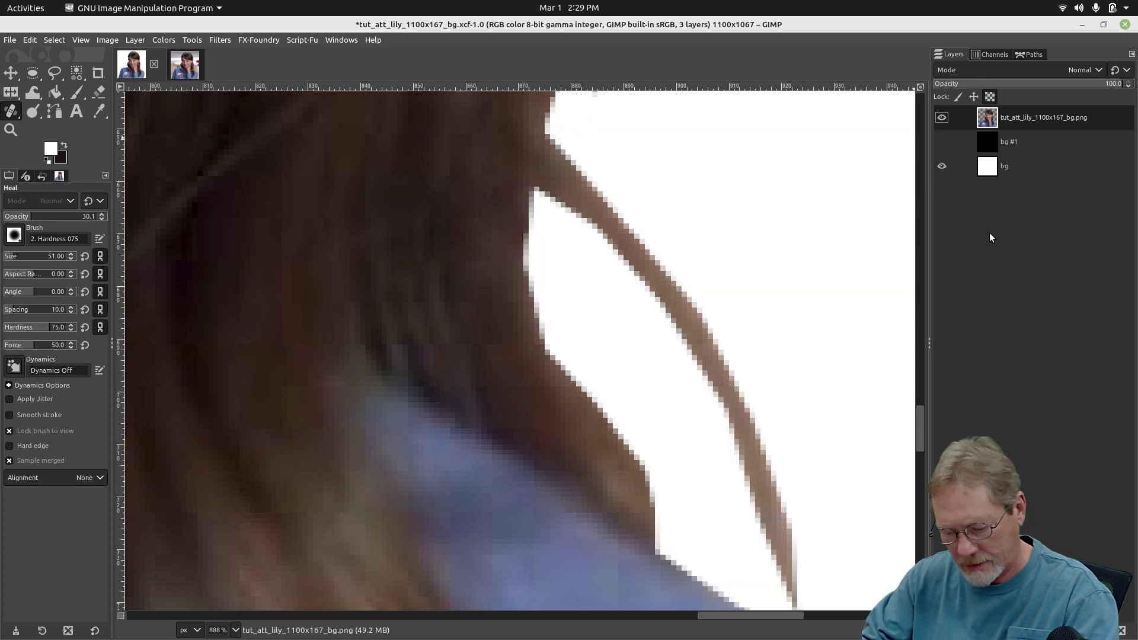
Fit the whole cutout in view and compare its hair outline with the original photo in the other open image.
{"action": "key", "text": "shift+ctrl+j"}
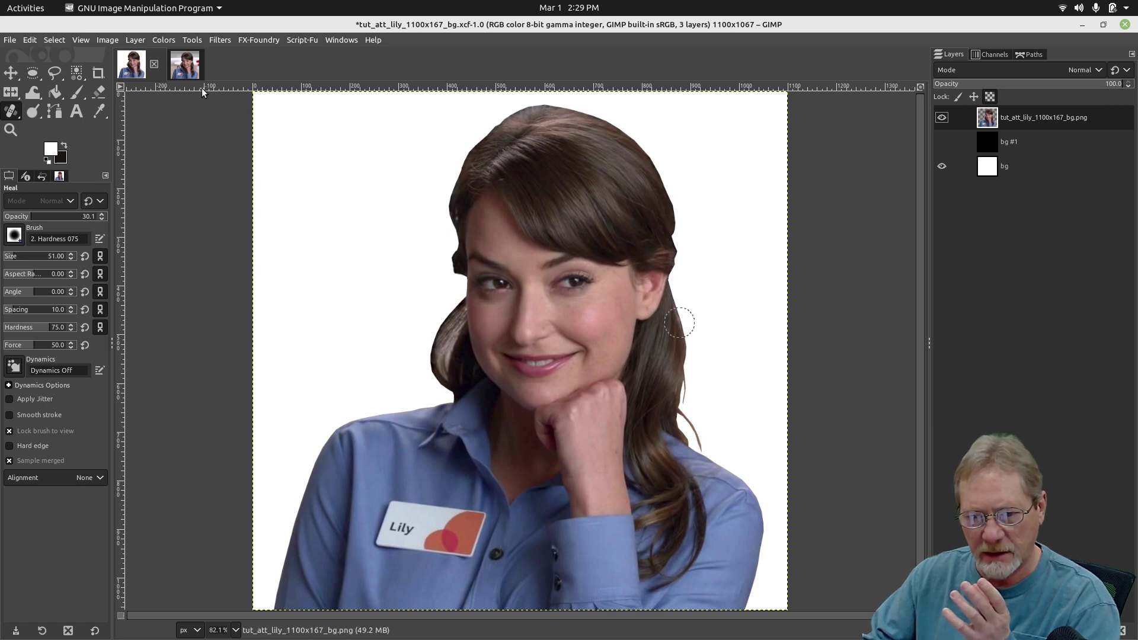
{"action": "left_click", "coordinate": [193, 70]}
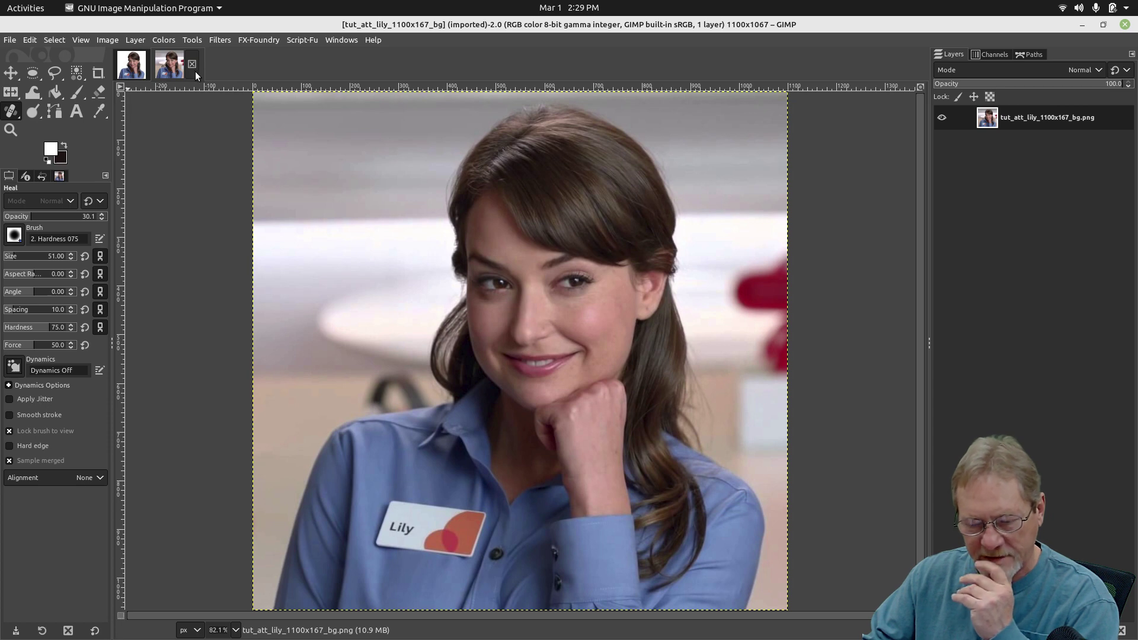
{"action": "left_click", "coordinate": [140, 67]}
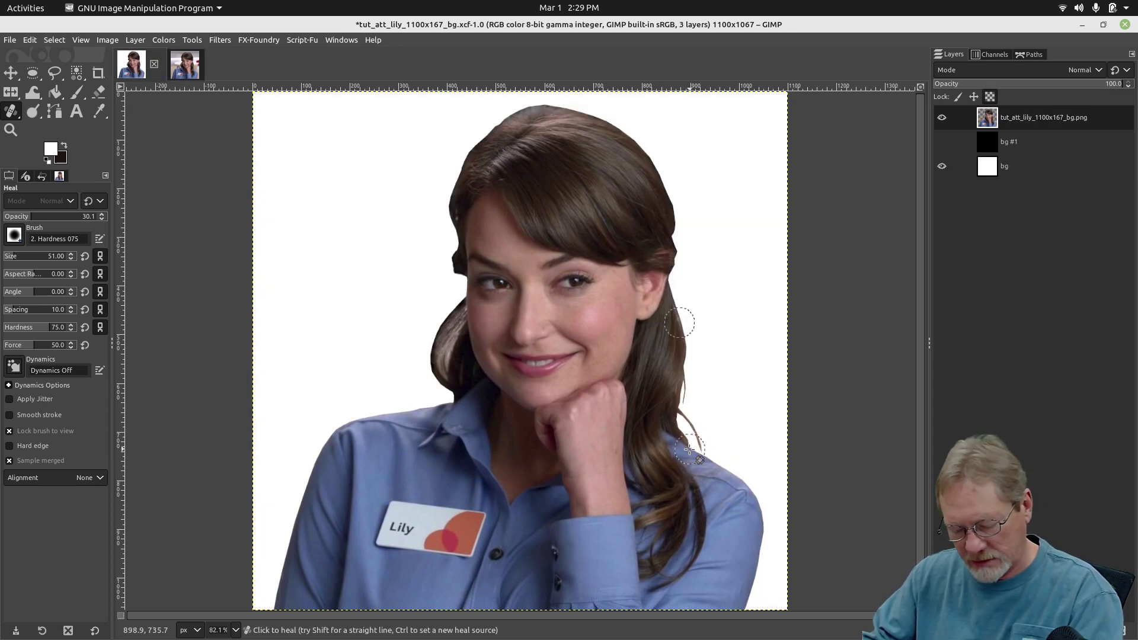
{"action": "left_click_drag", "start_coordinate": [674, 453], "coordinate": [623, 339]}
{"action": "scroll", "coordinate": [681, 328], "scroll_direction": "up", "scroll_amount": 2}
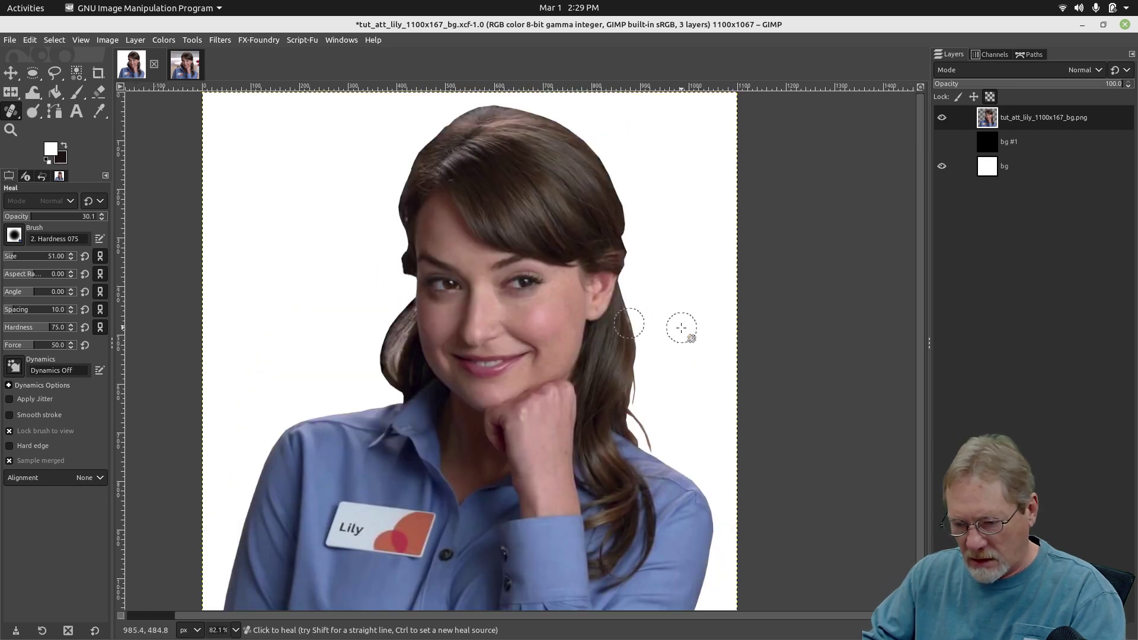
{"action": "scroll", "coordinate": [605, 407], "scroll_direction": "up", "scroll_amount": 5}
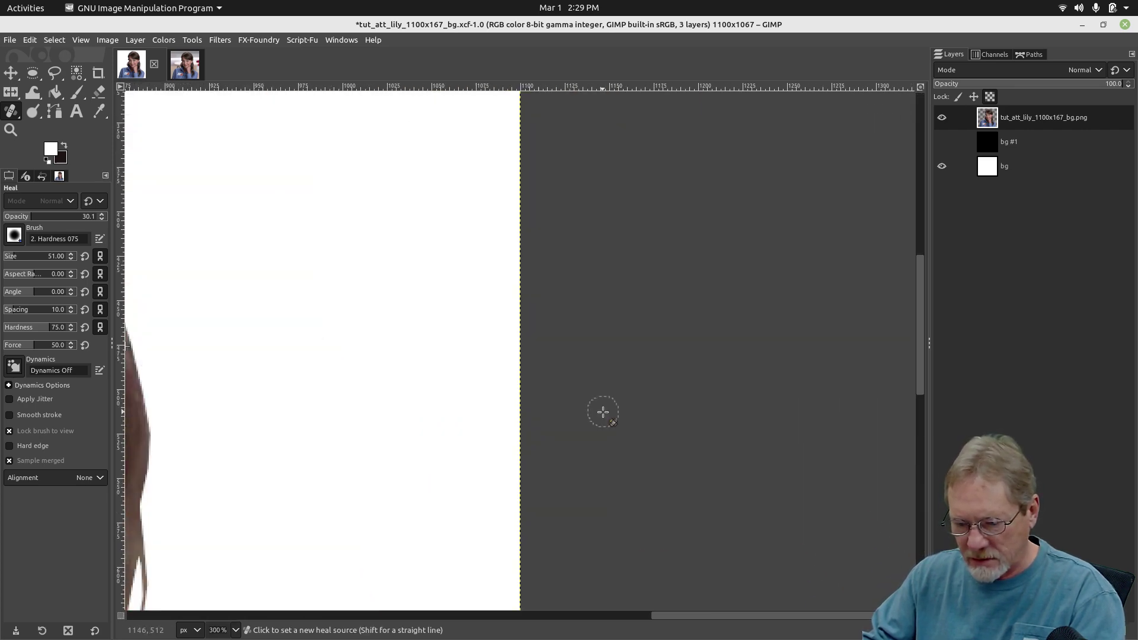
Switch to the Eraser for the loose strands above the shoulder and turn off the alpha lock on the portrait layer.
{"action": "left_click_drag", "start_coordinate": [273, 488], "coordinate": [833, 285]}
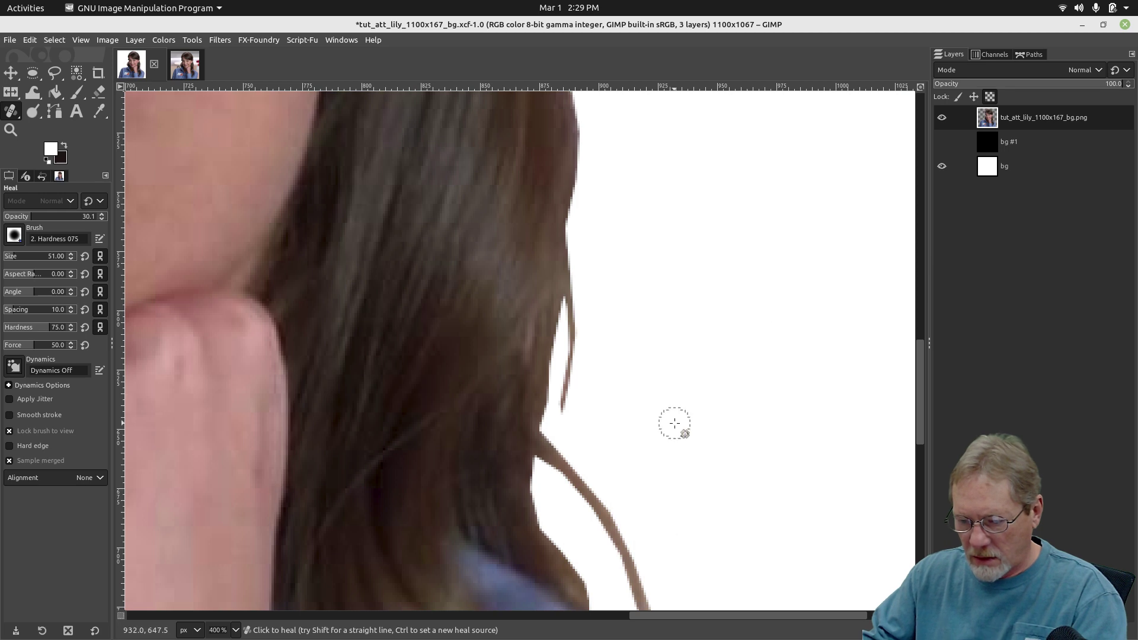
{"action": "scroll", "coordinate": [664, 422], "scroll_direction": "up", "scroll_amount": 5}
{"action": "left_click_drag", "start_coordinate": [460, 519], "coordinate": [506, 170]}
{"action": "scroll", "coordinate": [734, 388], "scroll_direction": "up", "scroll_amount": 1}
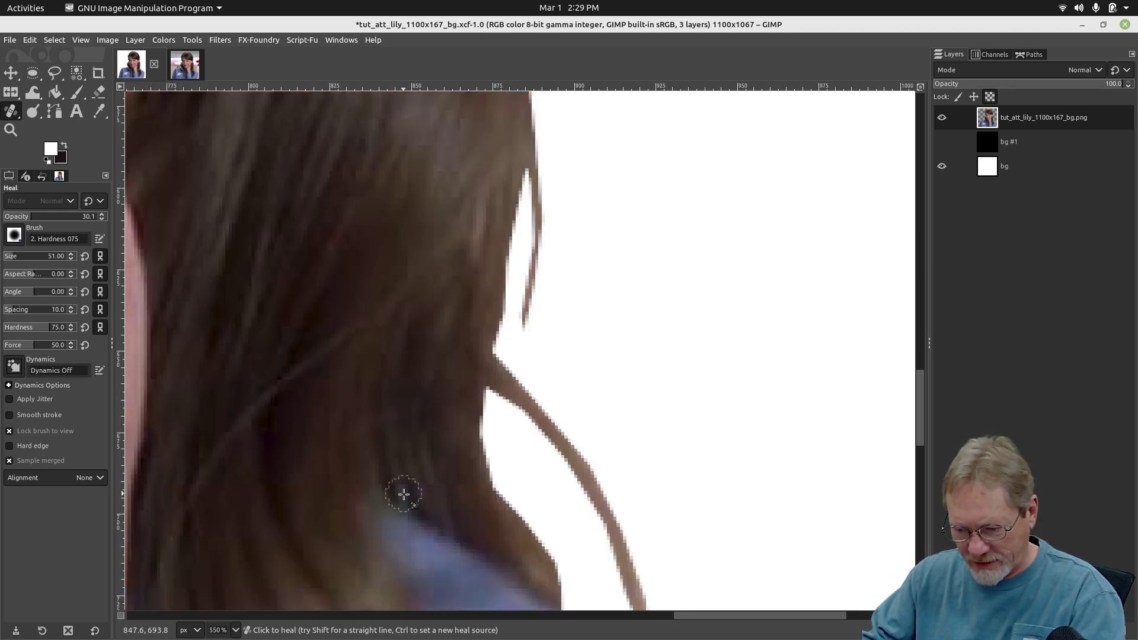
{"action": "left_click_drag", "start_coordinate": [399, 490], "coordinate": [439, 298]}
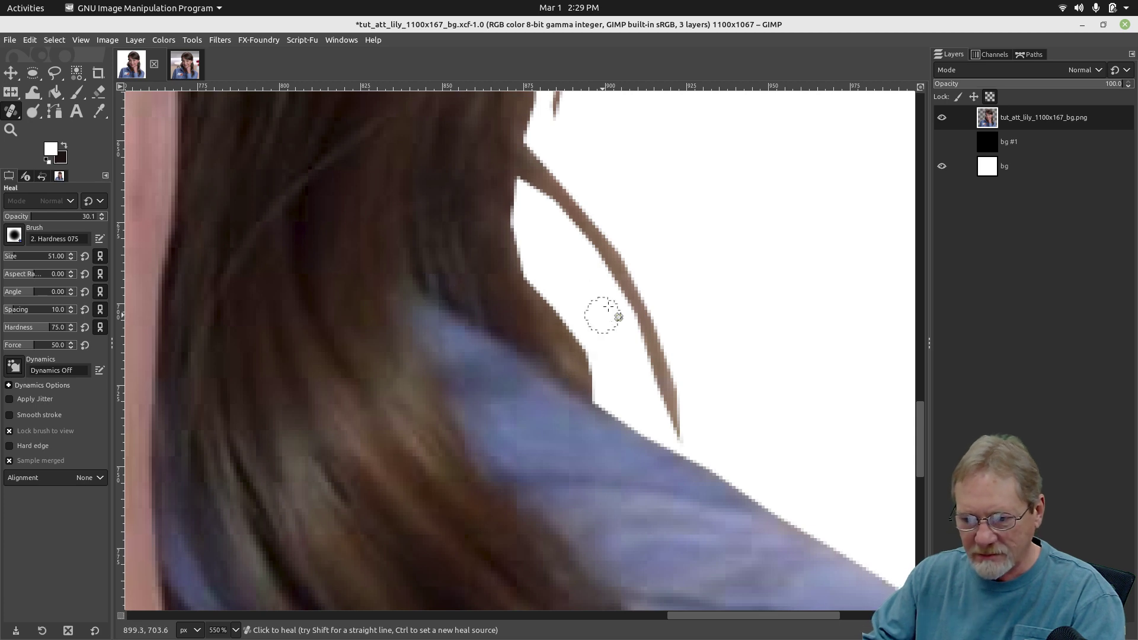
{"action": "left_click_drag", "start_coordinate": [529, 208], "coordinate": [490, 393]}
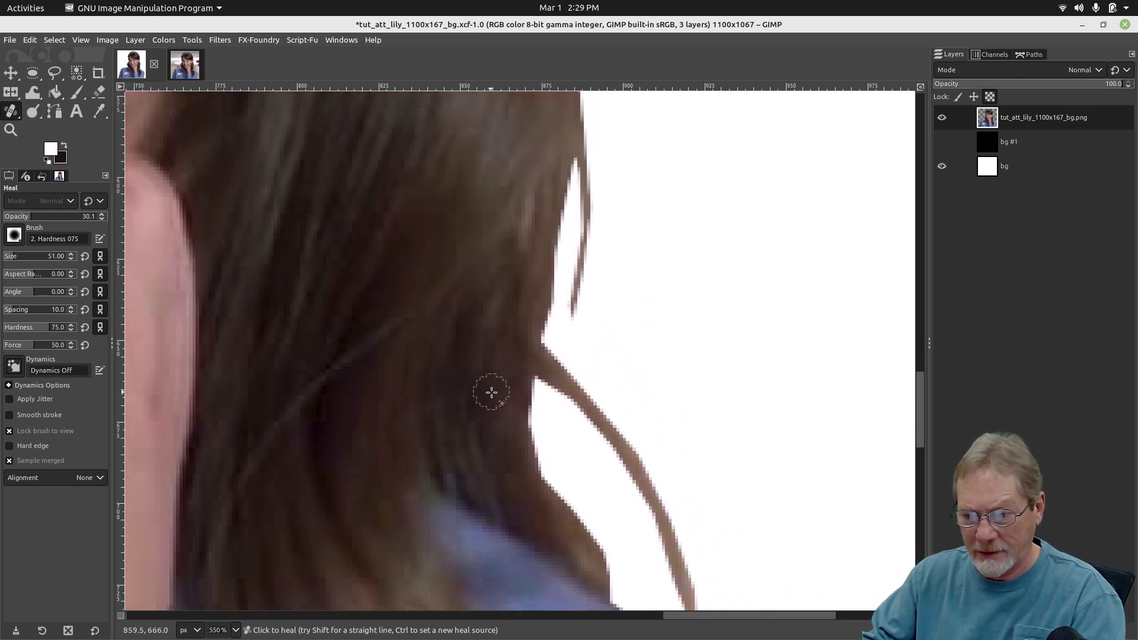
{"action": "left_click", "coordinate": [101, 88]}
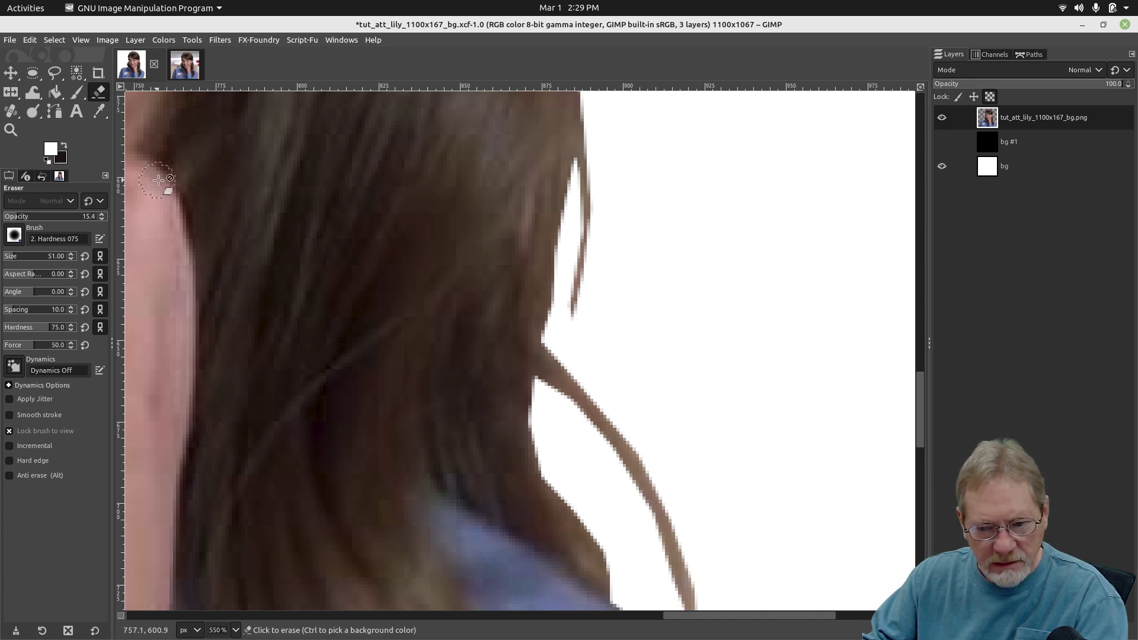
{"action": "left_click", "coordinate": [573, 314]}
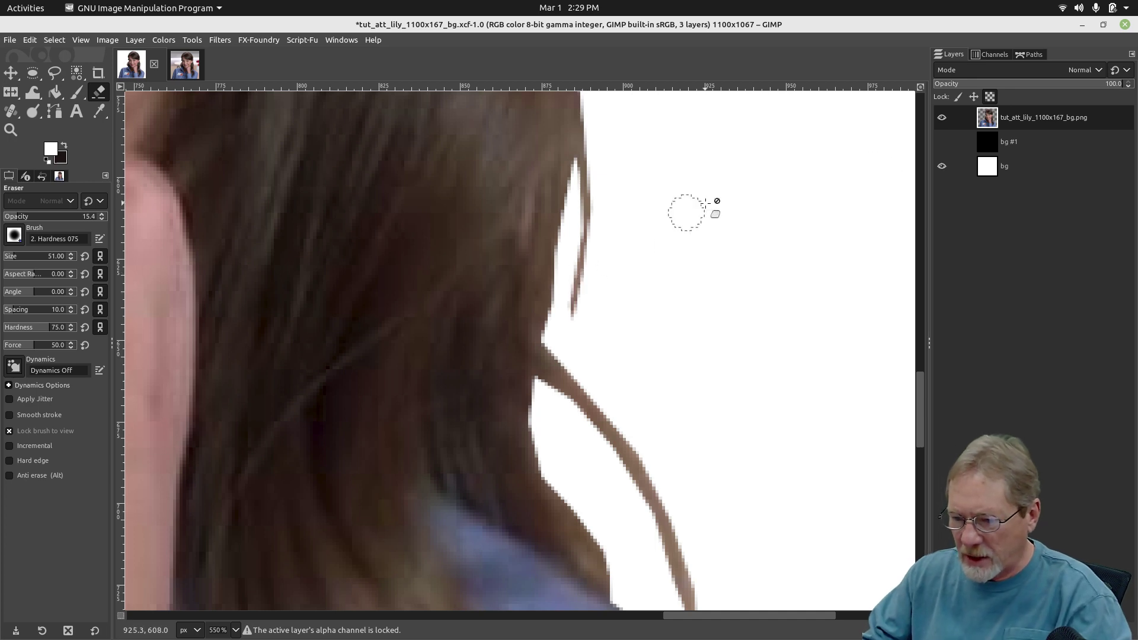
{"action": "right_click", "coordinate": [1015, 119]}
{"action": "left_click", "coordinate": [1036, 120]}
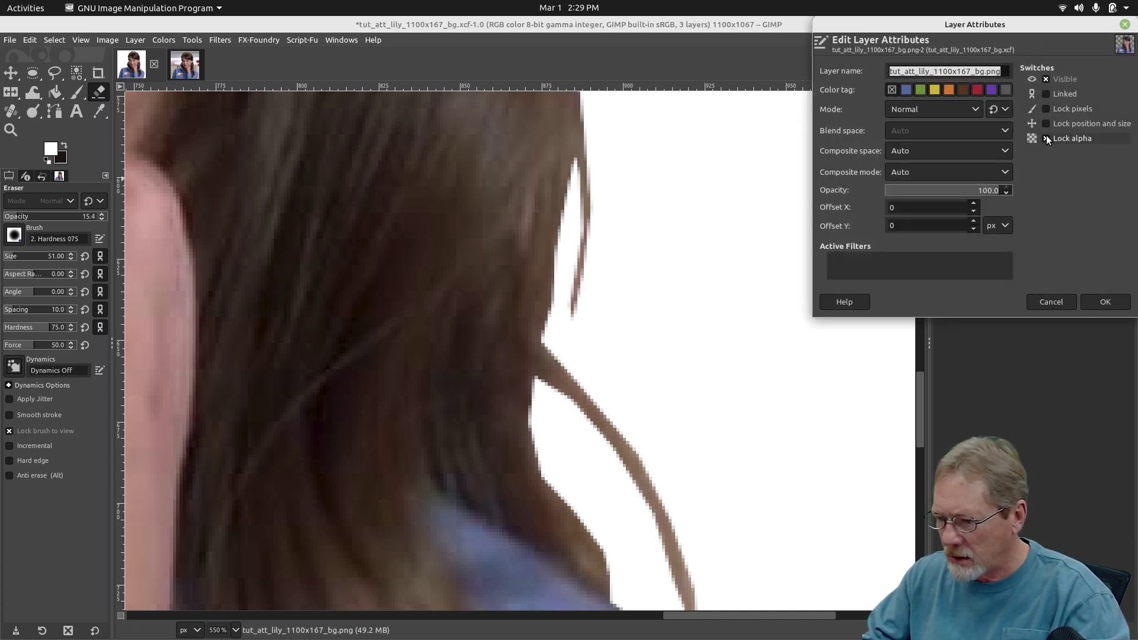
{"action": "left_click", "coordinate": [1046, 138]}
{"action": "left_click", "coordinate": [1095, 302]}
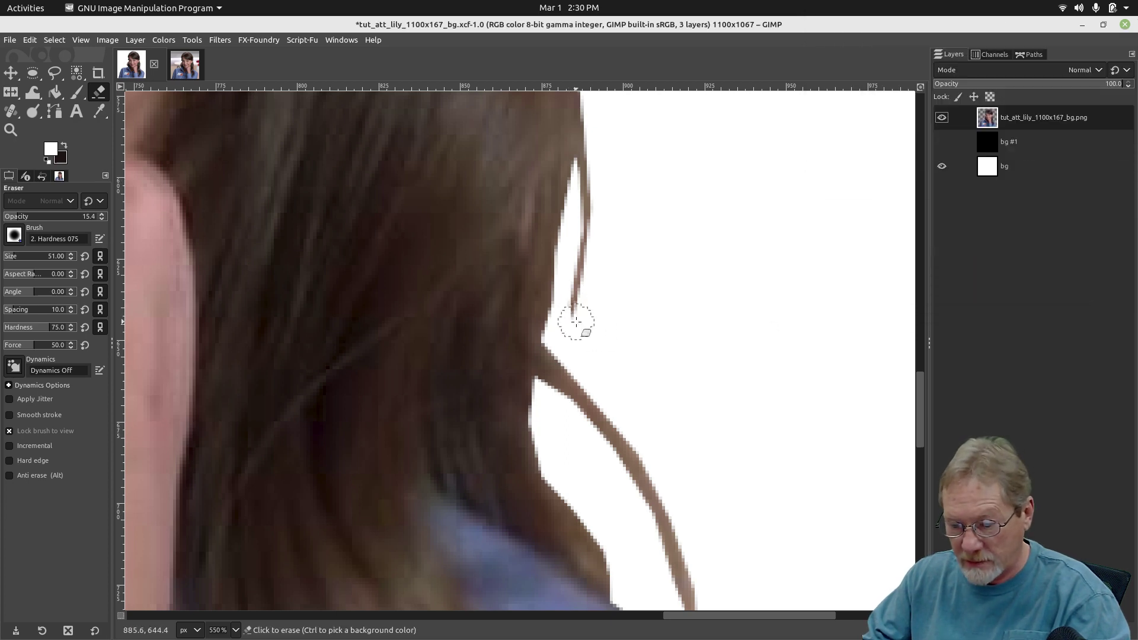
Fade the upper loose strand beside the hair edge with Eraser strokes at 15.4 opacity, from its tip up to its root.
{"action": "left_click_drag", "start_coordinate": [574, 316], "coordinate": [593, 203]}
{"action": "mouse_move", "coordinate": [580, 313]}
{"action": "left_mouse_down"}
{"action": "mouse_move", "coordinate": [594, 172]}
{"action": "mouse_move", "coordinate": [587, 115]}
{"action": "left_mouse_up"}
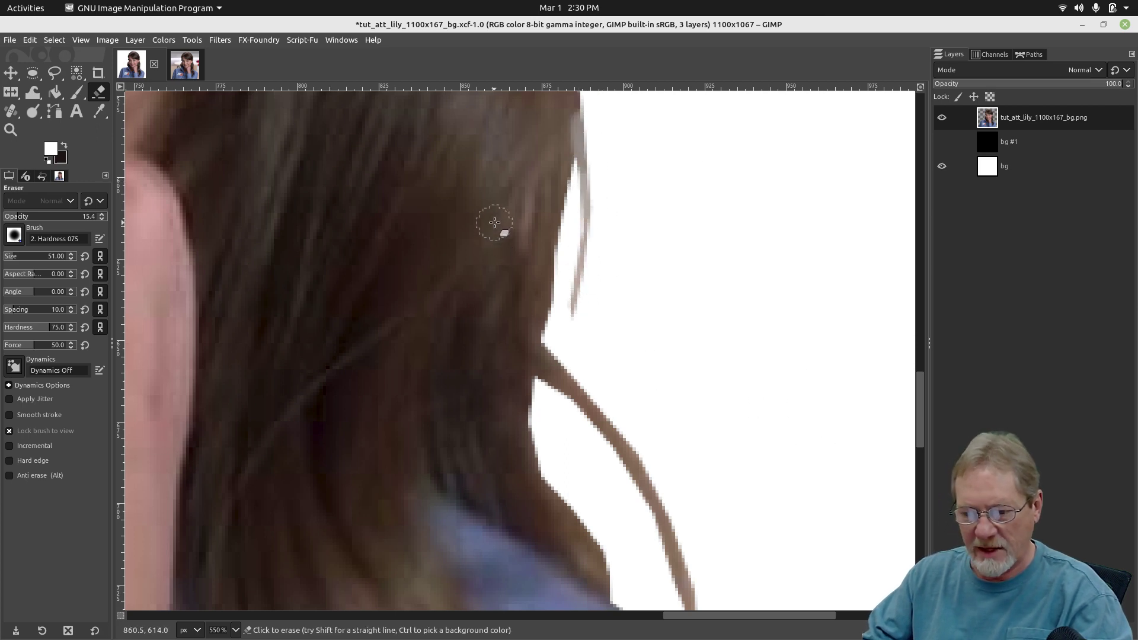
Try to fade the lower loose strand above the shoulder with the Eraser at 15.4 opacity, and undo both strokes.
{"action": "scroll", "coordinate": [742, 401], "scroll_direction": "down", "scroll_amount": 5}
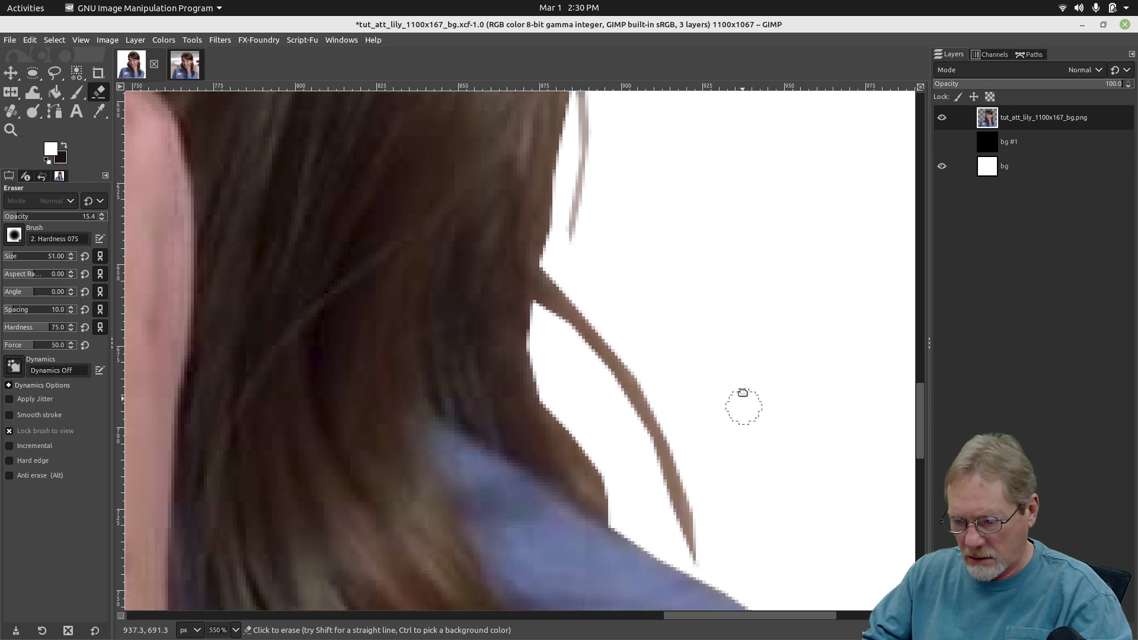
{"action": "mouse_move", "coordinate": [687, 409]}
{"action": "left_mouse_down"}
{"action": "mouse_move", "coordinate": [675, 343]}
{"action": "mouse_move", "coordinate": [586, 188]}
{"action": "mouse_move", "coordinate": [581, 227]}
{"action": "left_mouse_up"}
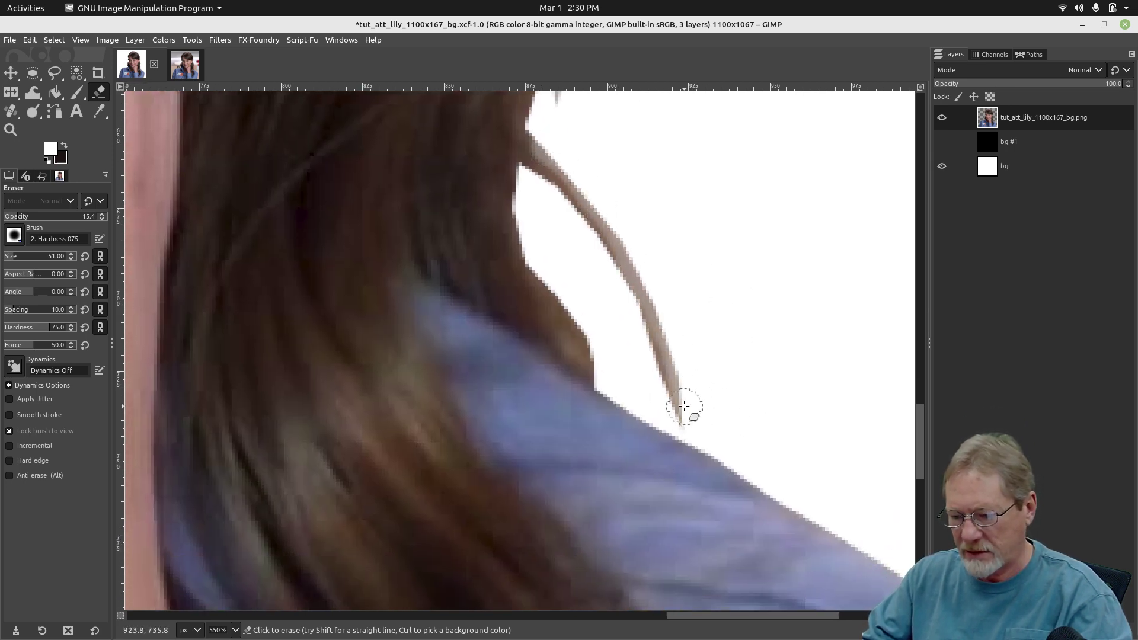
{"action": "mouse_move", "coordinate": [663, 389]}
{"action": "left_mouse_down"}
{"action": "mouse_move", "coordinate": [583, 230]}
{"action": "mouse_move", "coordinate": [525, 172]}
{"action": "mouse_move", "coordinate": [501, 155]}
{"action": "left_mouse_up"}
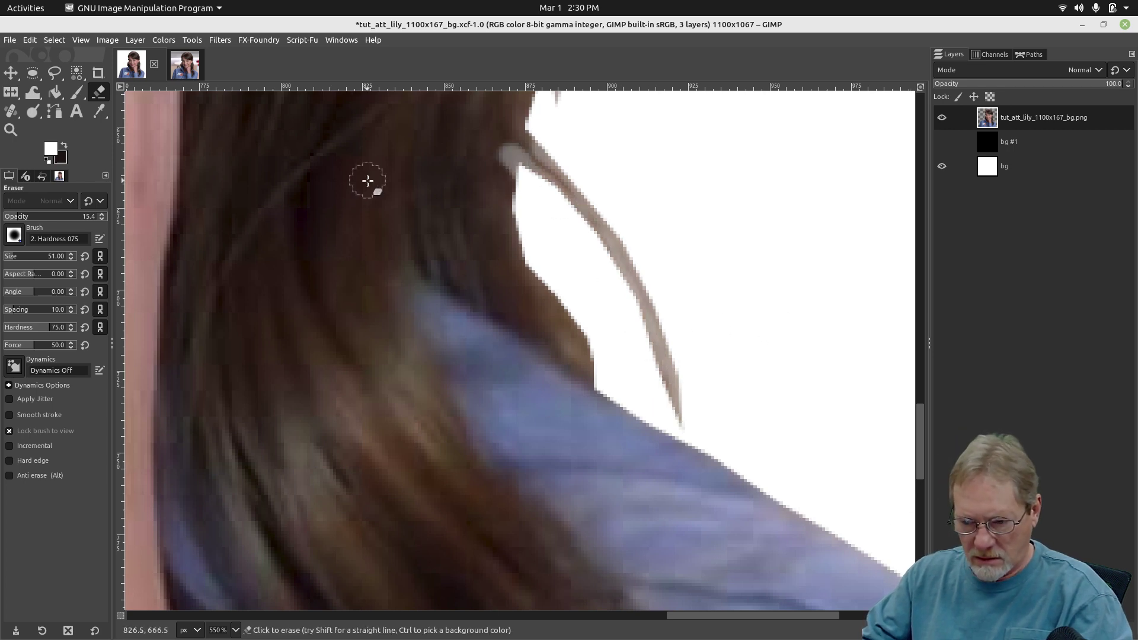
{"action": "left_click_drag", "start_coordinate": [369, 183], "coordinate": [422, 279]}
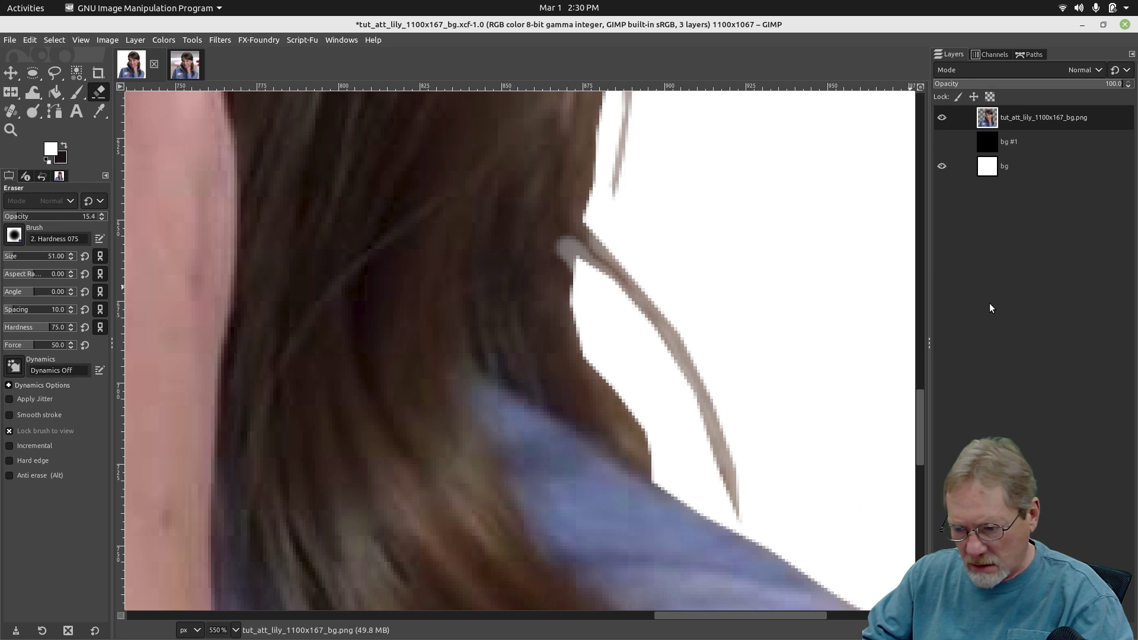
{"action": "key", "text": "ctrl+z"}
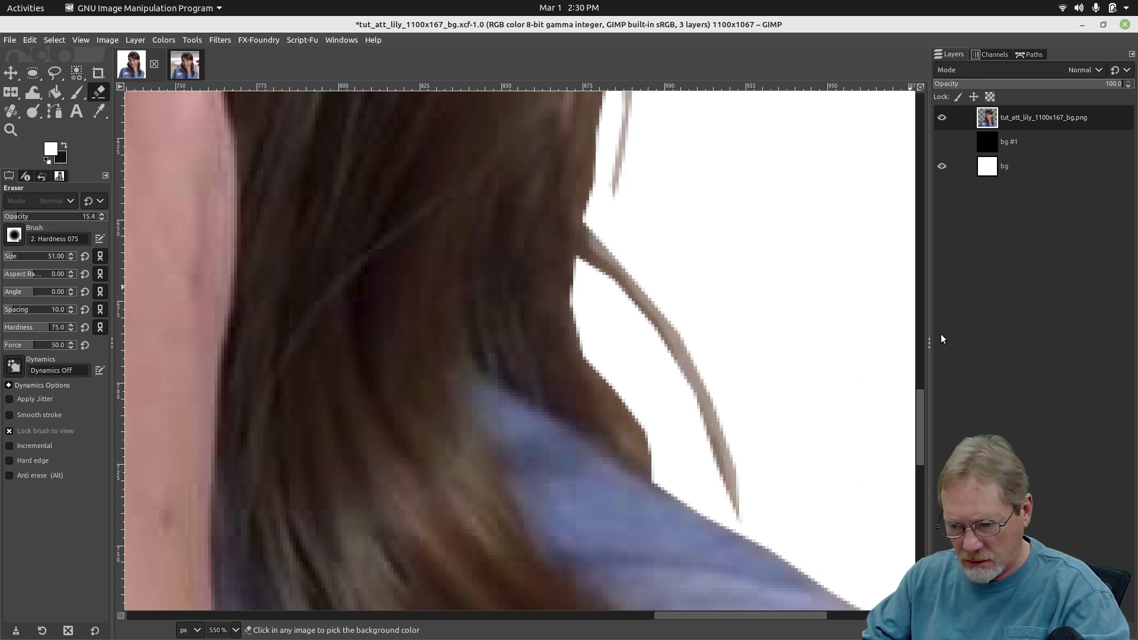
{"action": "key", "text": "ctrl+z"}
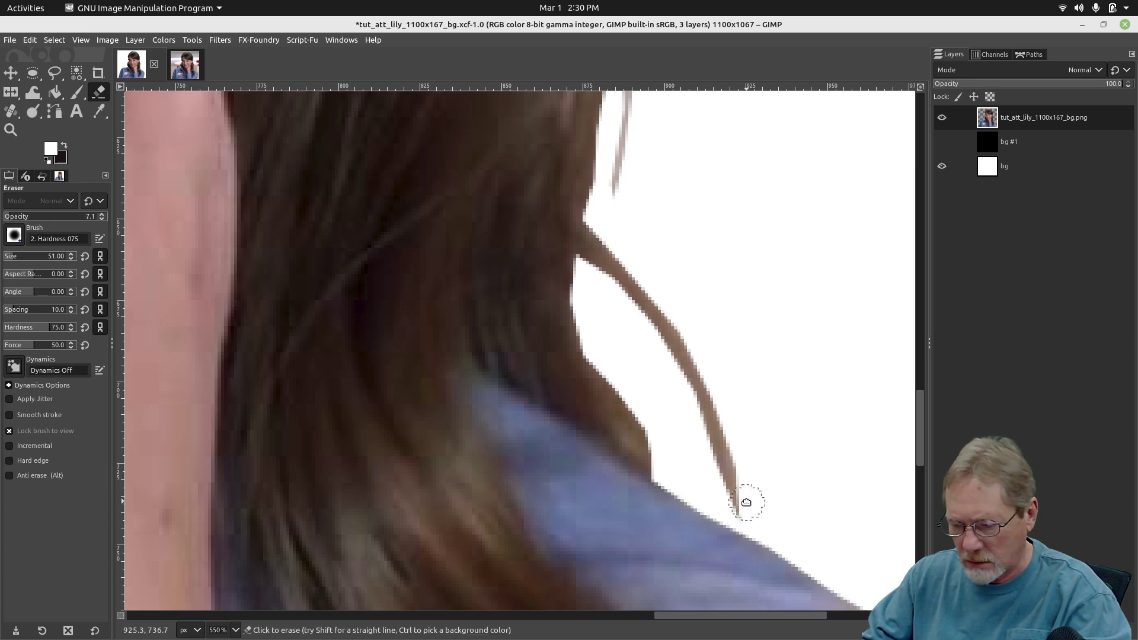
Set the Eraser opacity to 7.1 and lightly fade the lower loose strand, undoing the stroke that runs into the hair before erasing again.
{"action": "mouse_move", "coordinate": [747, 502]}
{"action": "left_mouse_down"}
{"action": "mouse_move", "coordinate": [724, 375]}
{"action": "mouse_move", "coordinate": [686, 291]}
{"action": "mouse_move", "coordinate": [627, 223]}
{"action": "mouse_move", "coordinate": [558, 230]}
{"action": "left_mouse_up"}
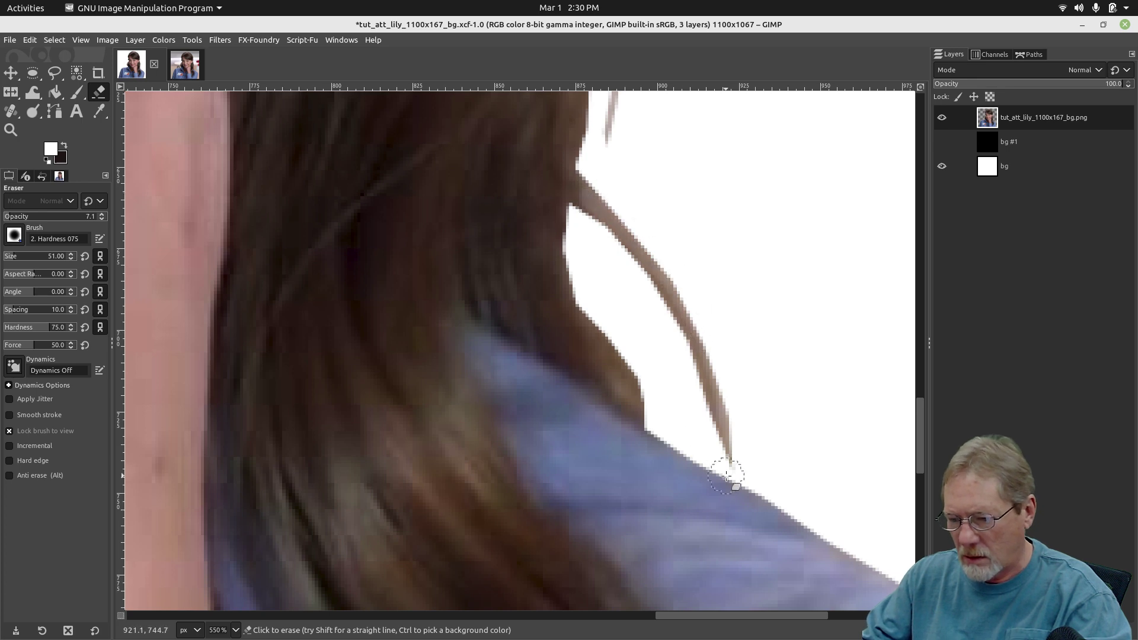
{"action": "mouse_move", "coordinate": [724, 453]}
{"action": "left_mouse_down"}
{"action": "mouse_move", "coordinate": [673, 296]}
{"action": "mouse_move", "coordinate": [534, 204]}
{"action": "left_mouse_up"}
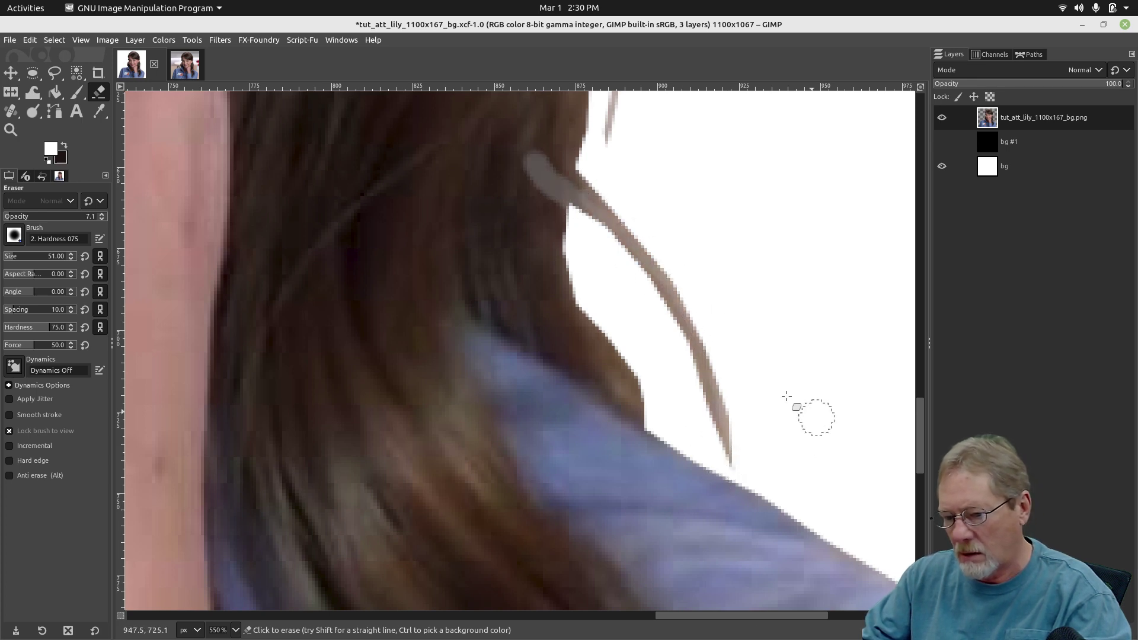
{"action": "key", "text": "ctrl+z"}
{"action": "left_click_drag", "start_coordinate": [713, 464], "coordinate": [691, 358]}
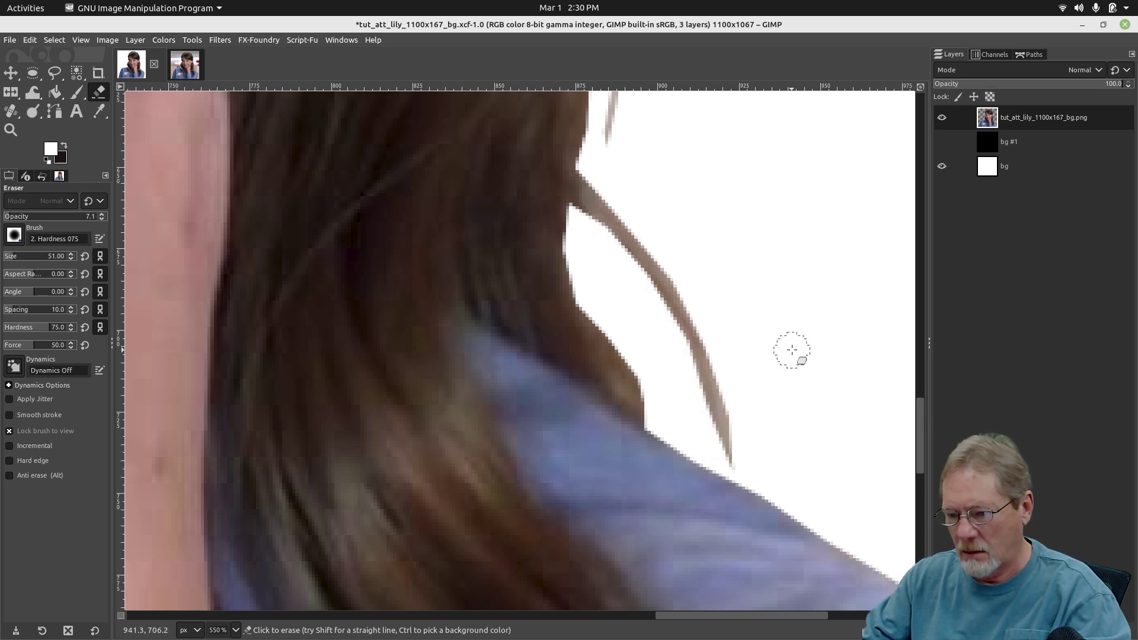
Try to blend the root of the upper loose strand into the hair edge with the Heal tool.
{"action": "scroll", "coordinate": [797, 355], "scroll_direction": "up", "scroll_amount": 5}
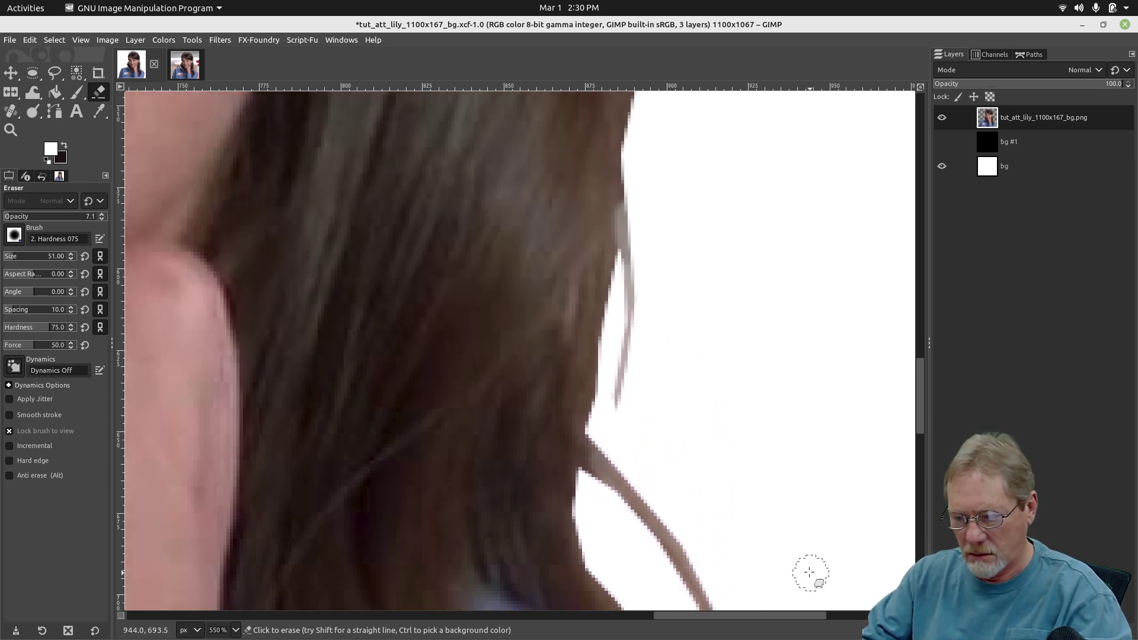
{"action": "left_click", "coordinate": [11, 111]}
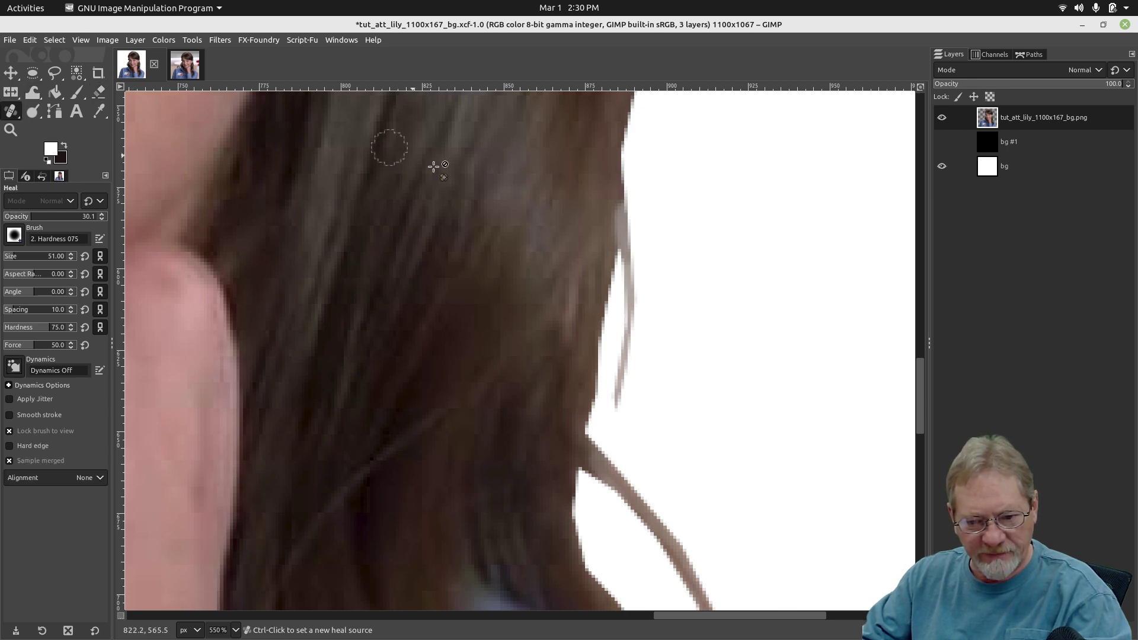
{"action": "left_click", "coordinate": [583, 265]}
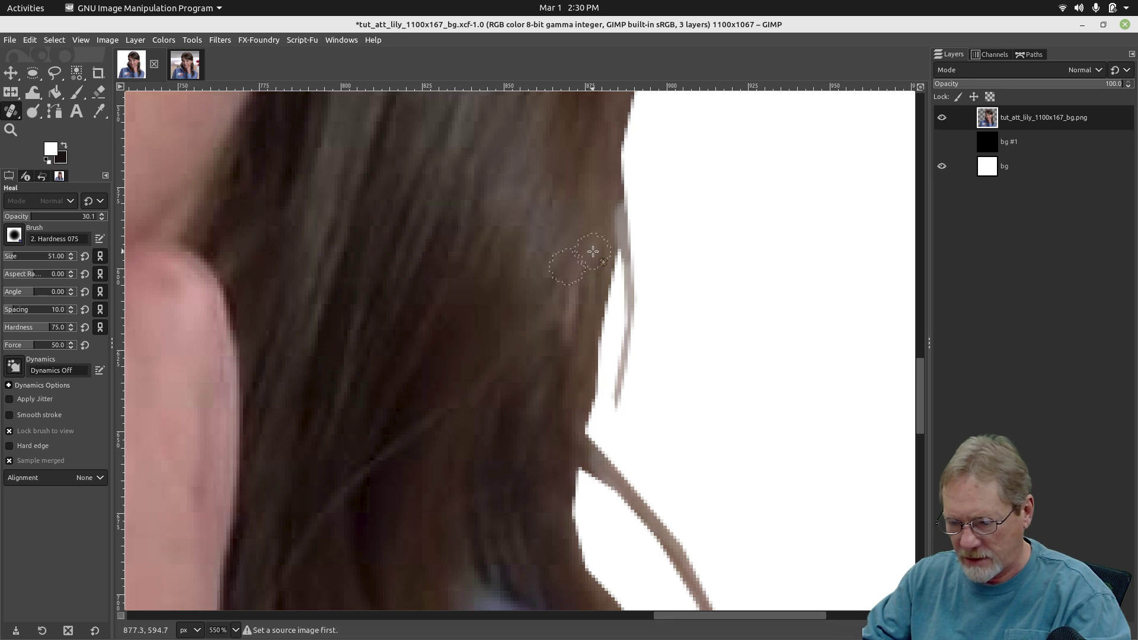
{"action": "mouse_move", "coordinate": [611, 237]}
{"action": "left_mouse_down"}
{"action": "mouse_move", "coordinate": [620, 223]}
{"action": "mouse_move", "coordinate": [599, 269]}
{"action": "left_mouse_up"}
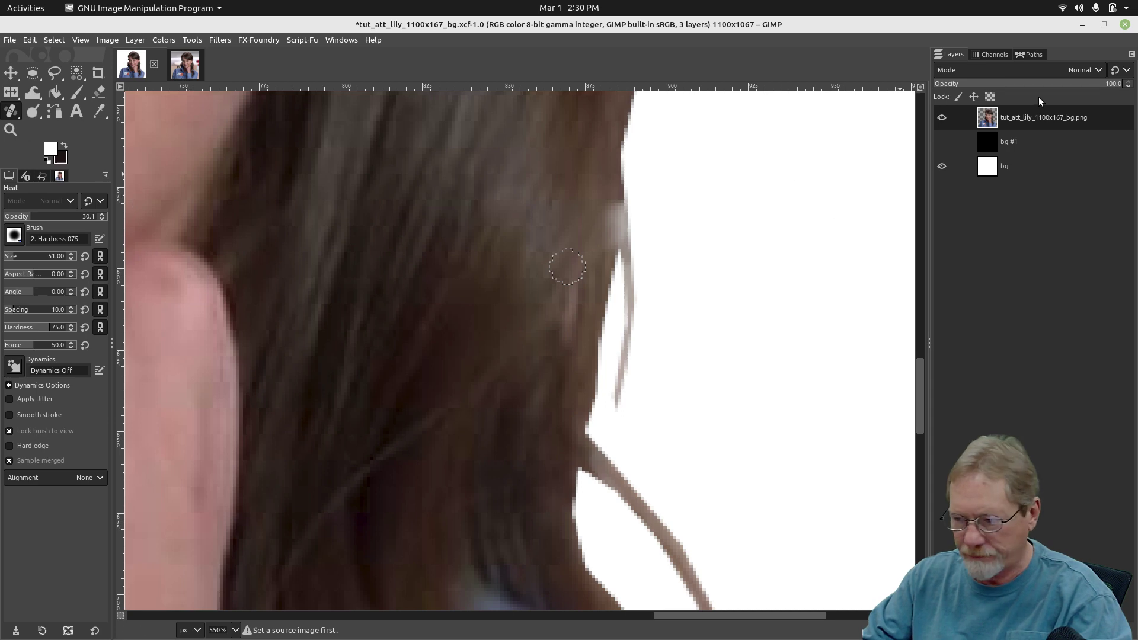
Turn on the alpha lock for the portrait layer in its layer attributes.
{"action": "right_click", "coordinate": [984, 118]}
{"action": "left_click", "coordinate": [976, 124]}
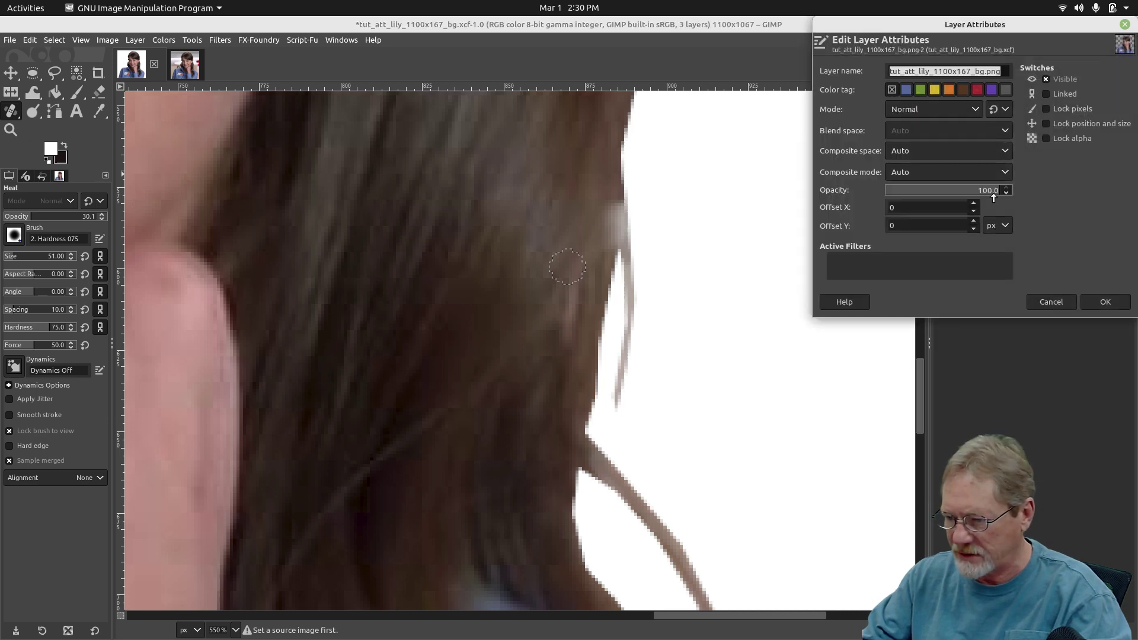
{"action": "left_click", "coordinate": [1046, 138]}
{"action": "left_click", "coordinate": [1104, 302]}
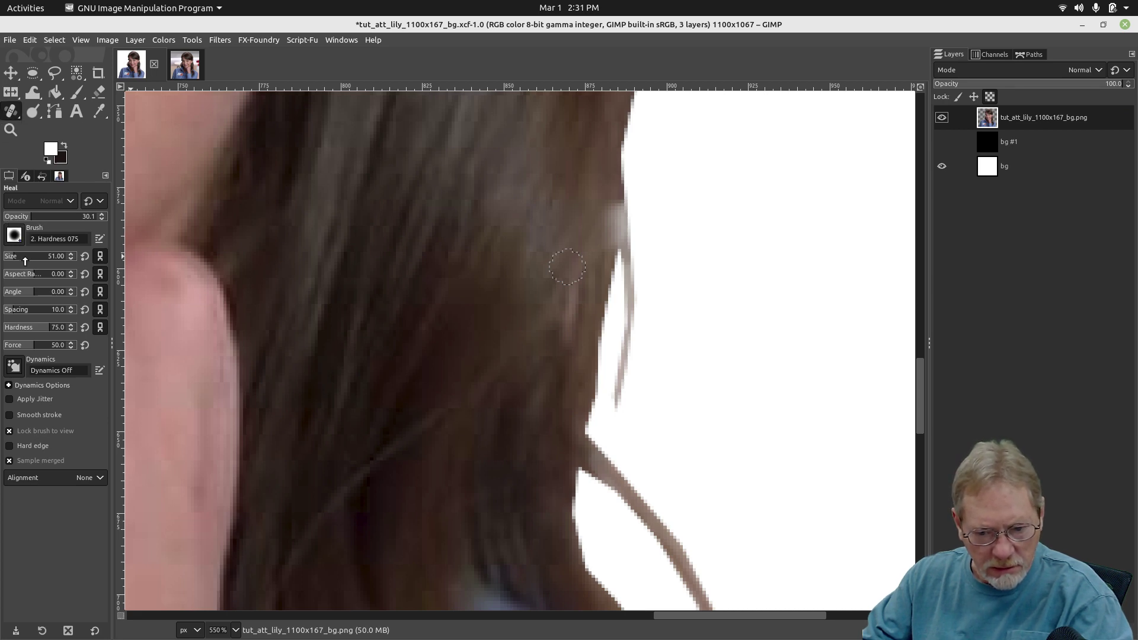
Heal the pale spot at the upper strand's root from nearby brown hair, swapping the white bg for the black bg #1 layer.
{"action": "left_click", "coordinate": [580, 159], "text": "ctrl"}
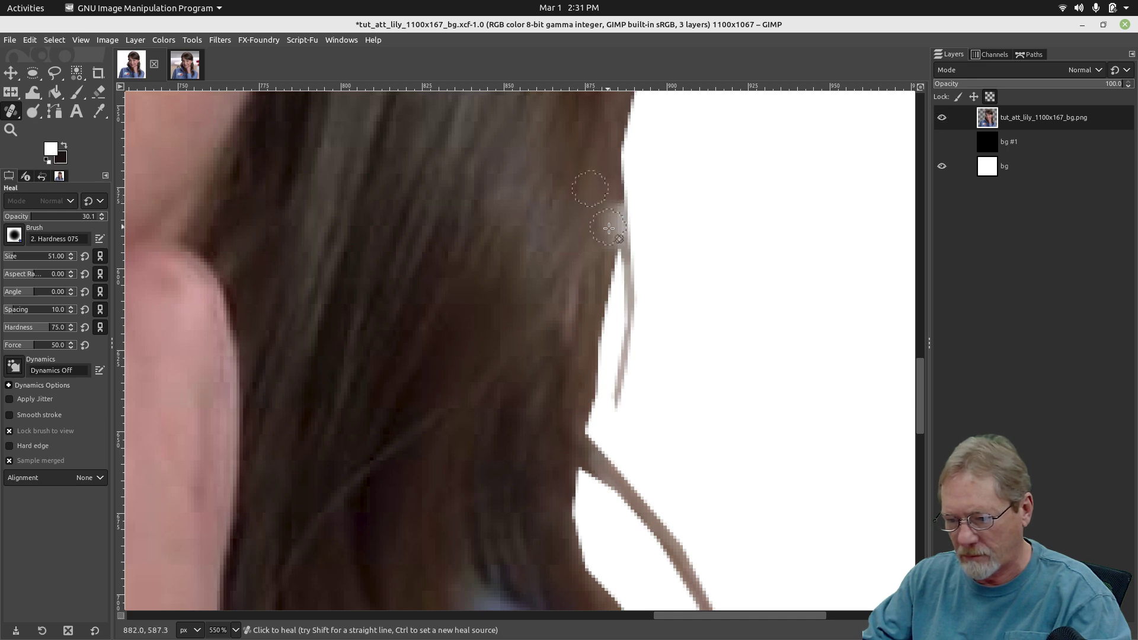
{"action": "left_click", "coordinate": [612, 202]}
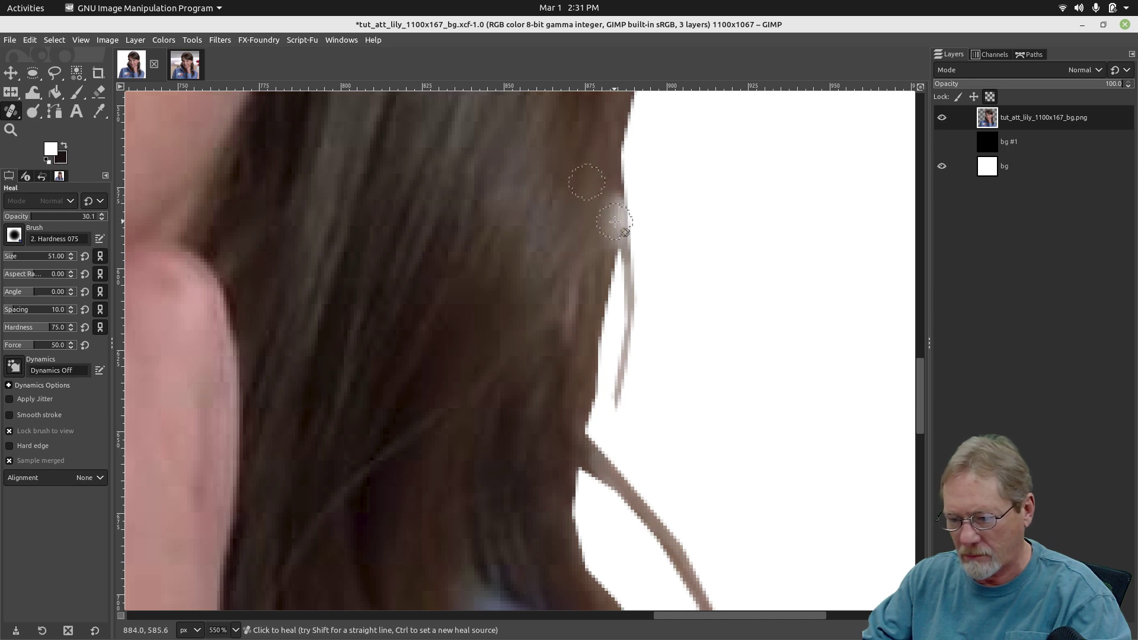
{"action": "left_click", "coordinate": [942, 141]}
{"action": "left_click", "coordinate": [942, 166]}
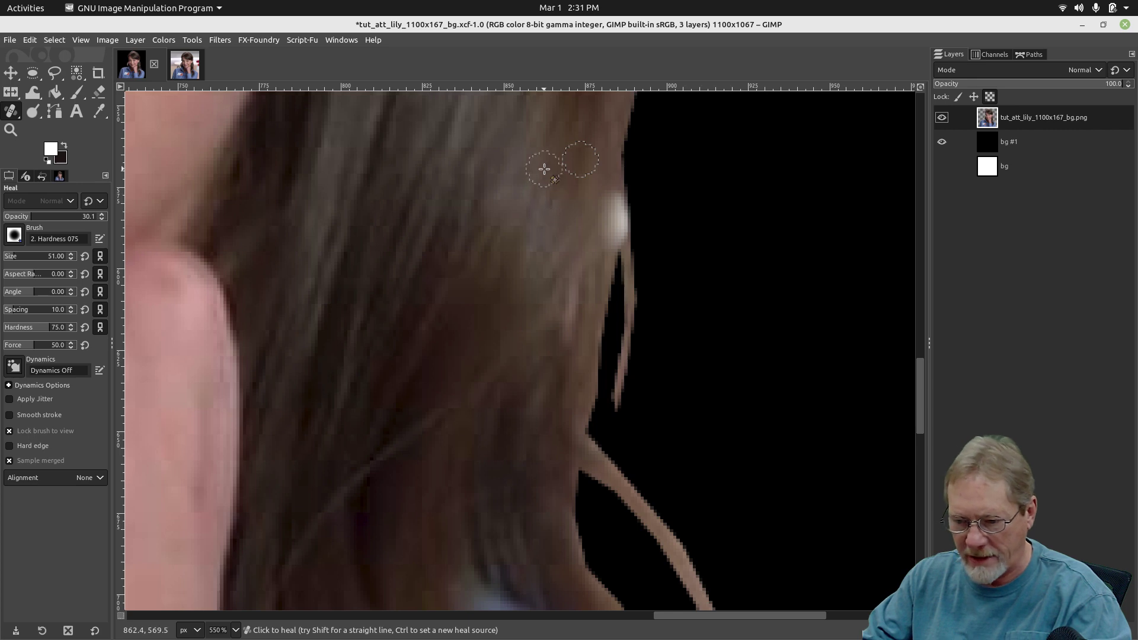
{"action": "left_click", "coordinate": [570, 156], "text": "ctrl"}
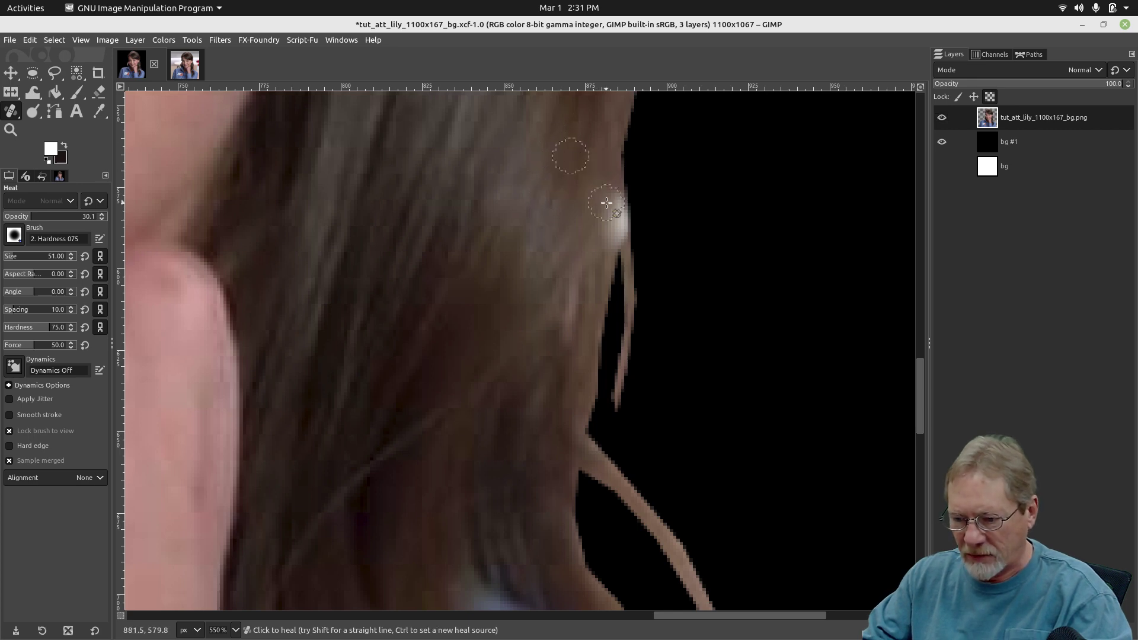
{"action": "mouse_move", "coordinate": [610, 200]}
{"action": "left_mouse_down"}
{"action": "mouse_move", "coordinate": [616, 236]}
{"action": "mouse_move", "coordinate": [599, 220]}
{"action": "mouse_move", "coordinate": [601, 231]}
{"action": "left_mouse_up"}
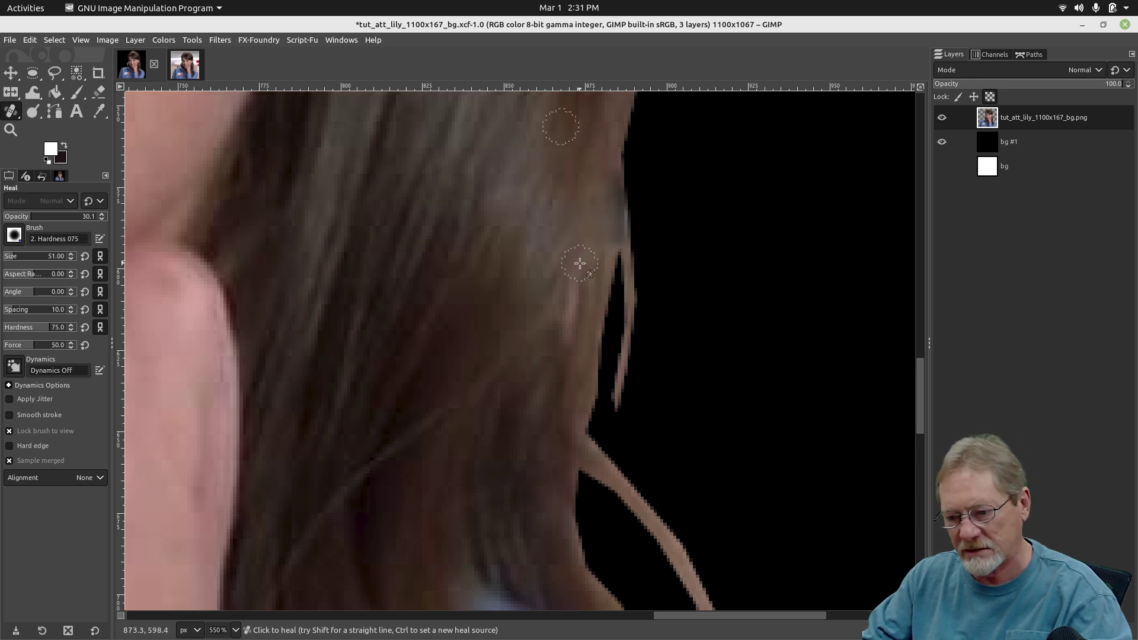
{"action": "left_click", "coordinate": [580, 299], "text": "ctrl"}
{"action": "left_click_drag", "start_coordinate": [601, 236], "coordinate": [610, 184]}
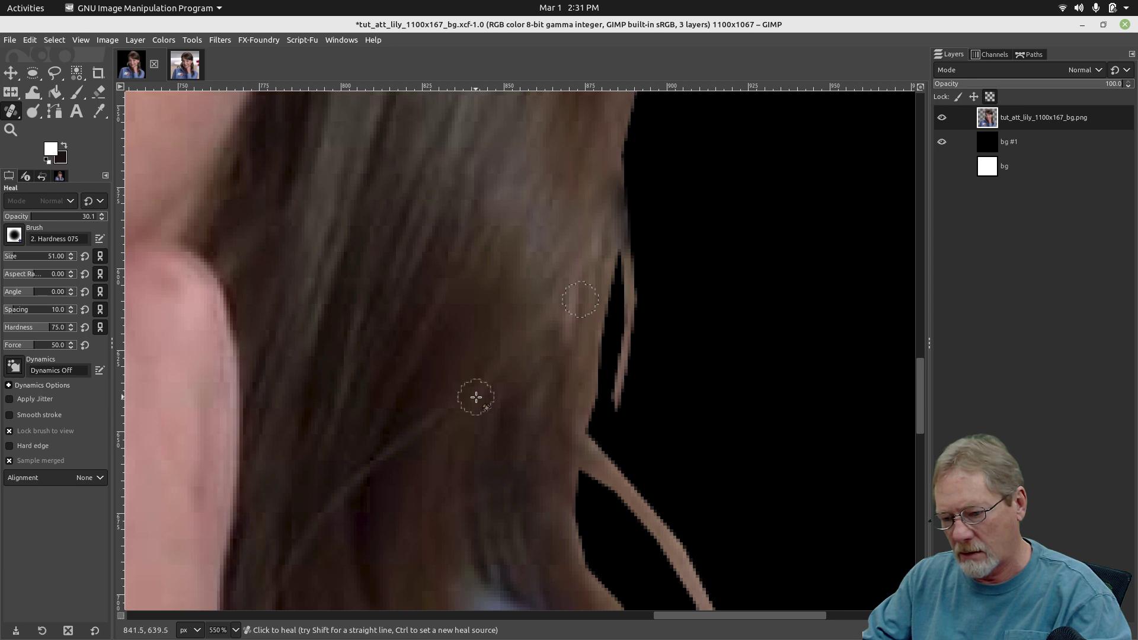
{"action": "left_click", "coordinate": [580, 142], "text": "ctrl"}
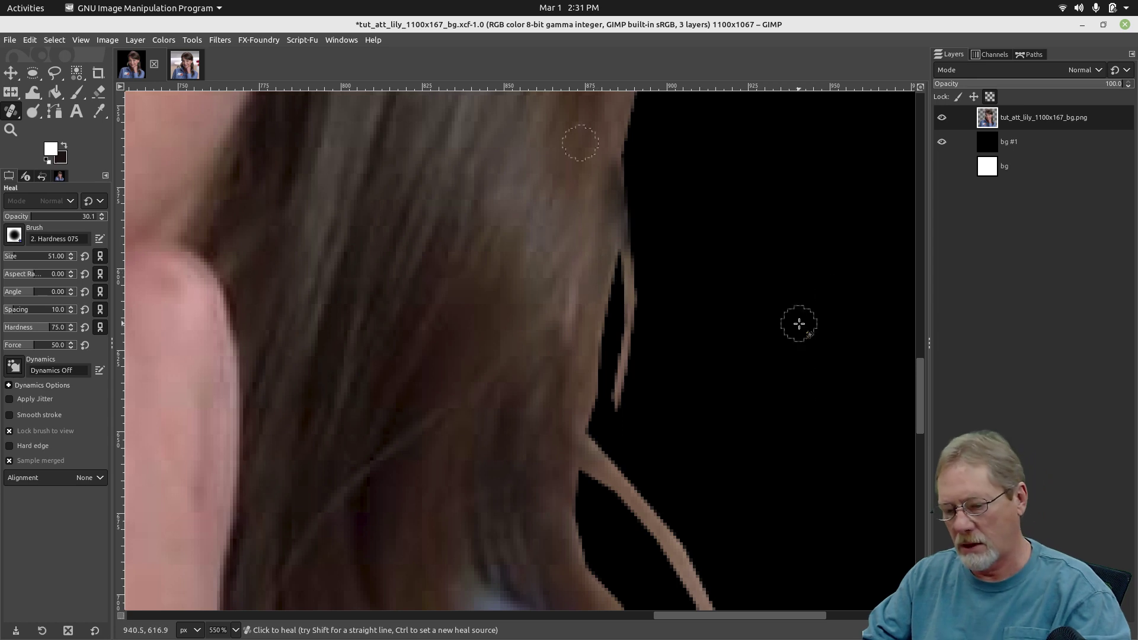
Show the white bg layer instead of bg #1, fit the whole cutout in view, and compare it with the original photo.
{"action": "left_click", "coordinate": [942, 142]}
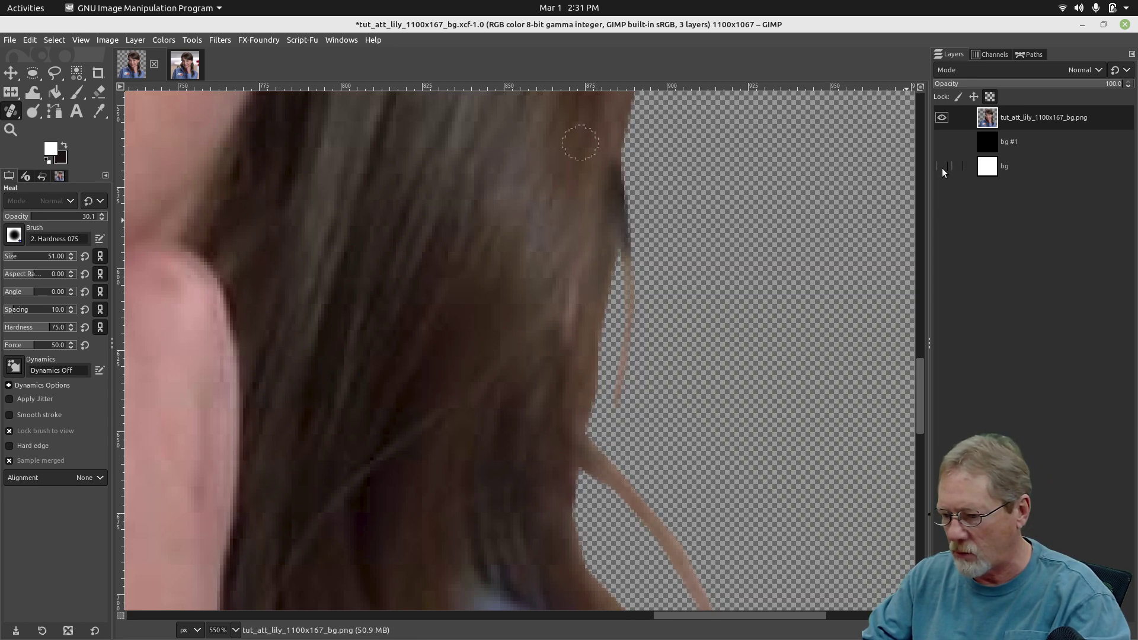
{"action": "left_click", "coordinate": [941, 167]}
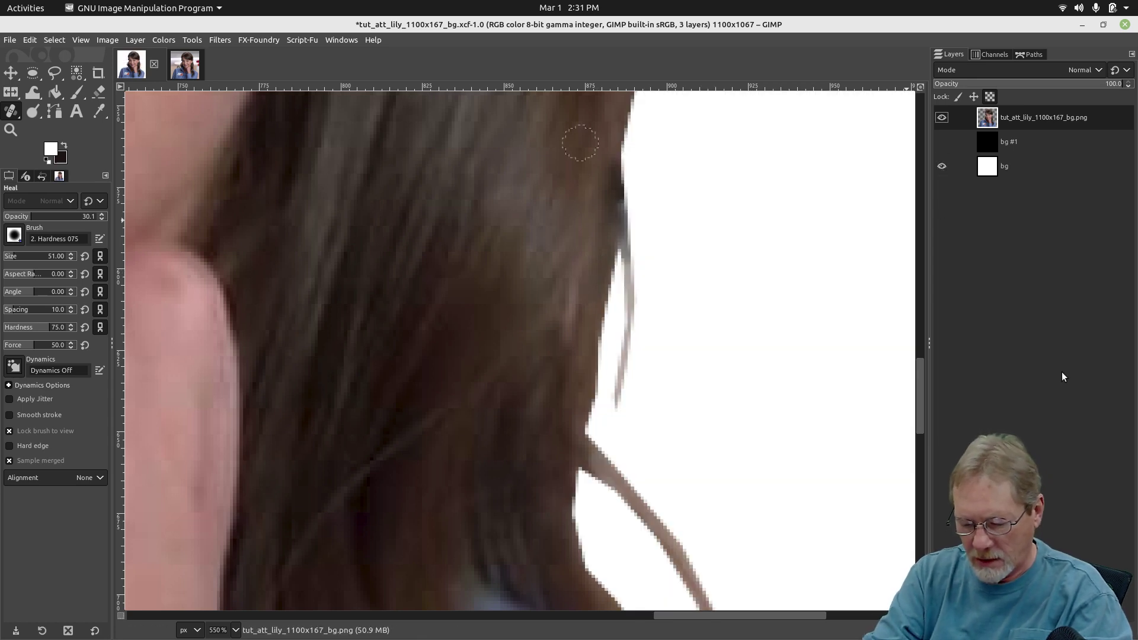
{"action": "key", "text": "ctrl+shift+j"}
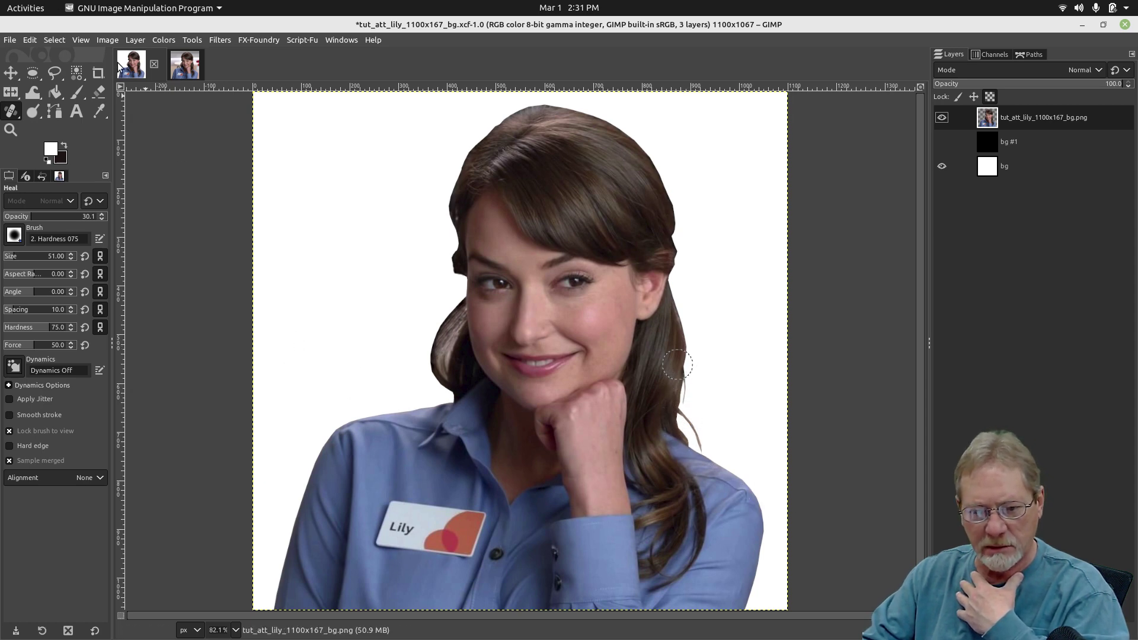
{"action": "left_click", "coordinate": [178, 64]}
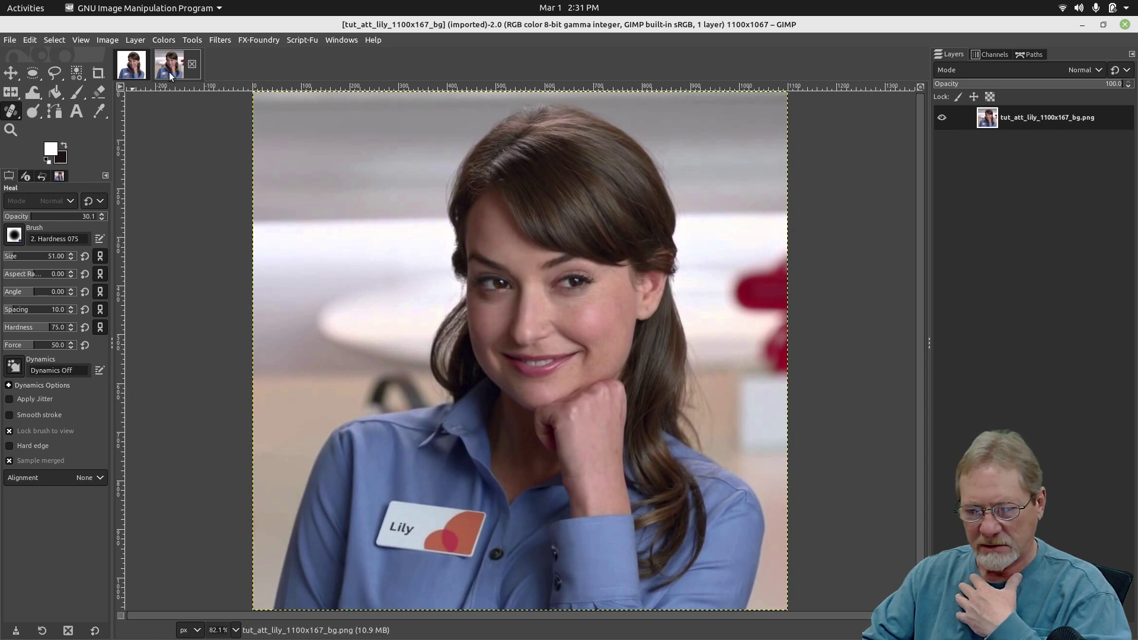
Return to the cutout image and turn off the alpha lock for the portrait layer in its layer attributes.
{"action": "left_click", "coordinate": [138, 70]}
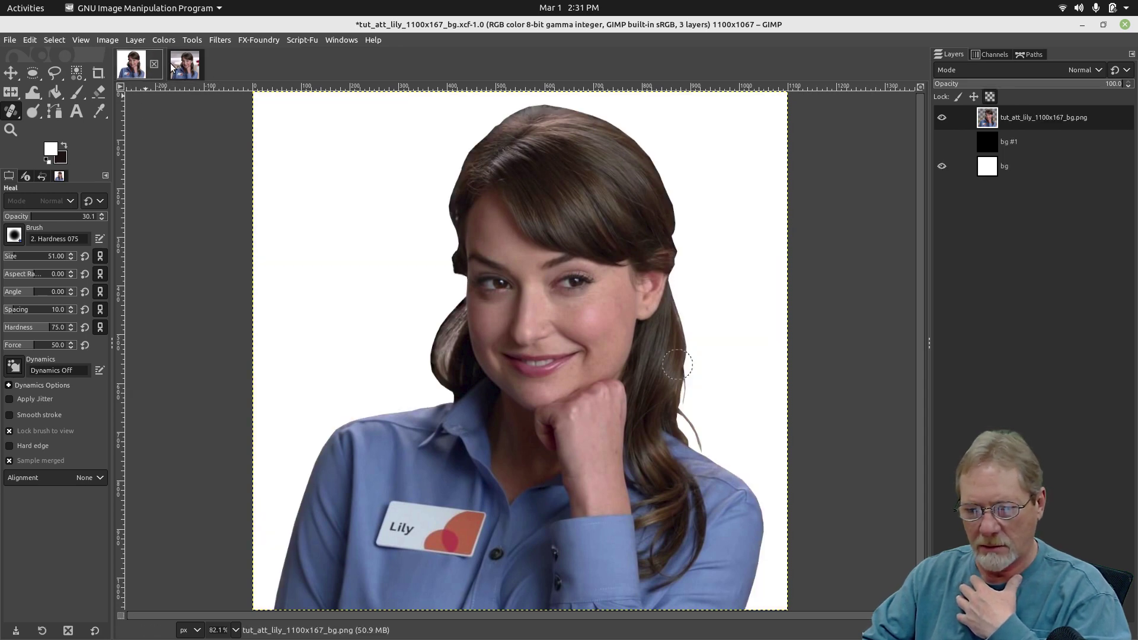
{"action": "left_click_drag", "start_coordinate": [647, 438], "coordinate": [536, 282]}
{"action": "right_click", "coordinate": [1022, 121]}
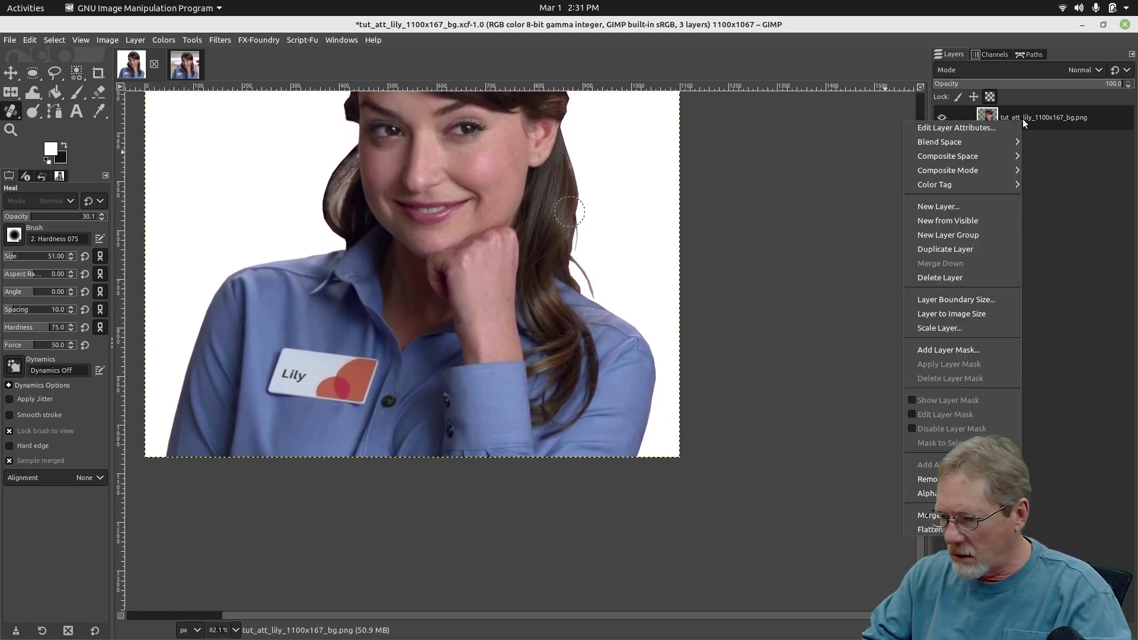
{"action": "left_click", "coordinate": [988, 128]}
{"action": "left_click", "coordinate": [1045, 139]}
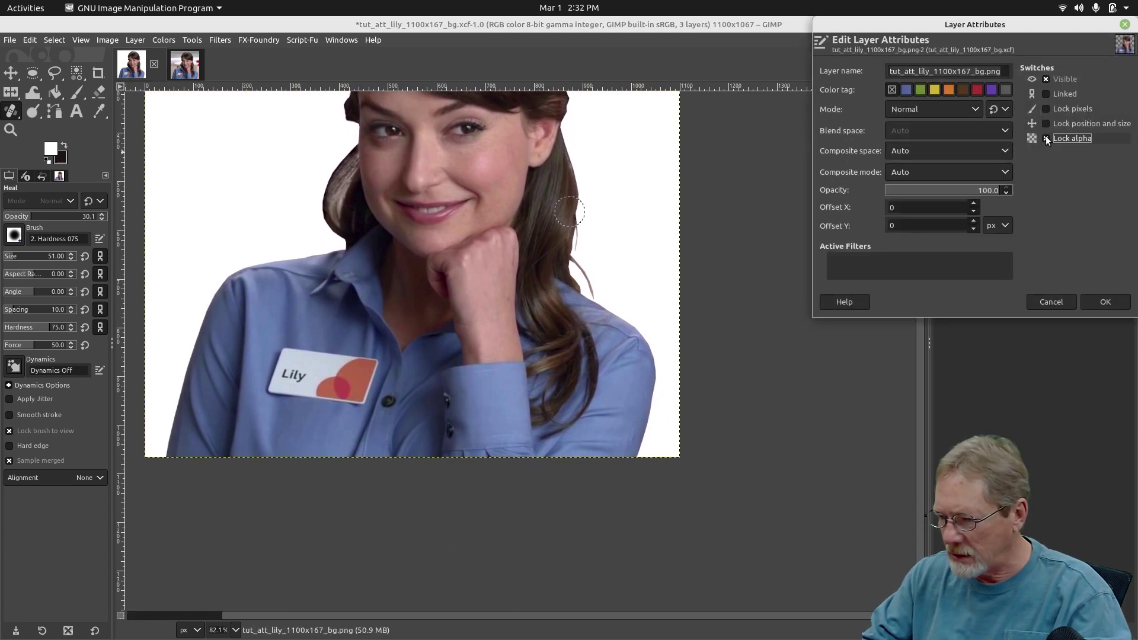
{"action": "left_click", "coordinate": [1090, 299]}
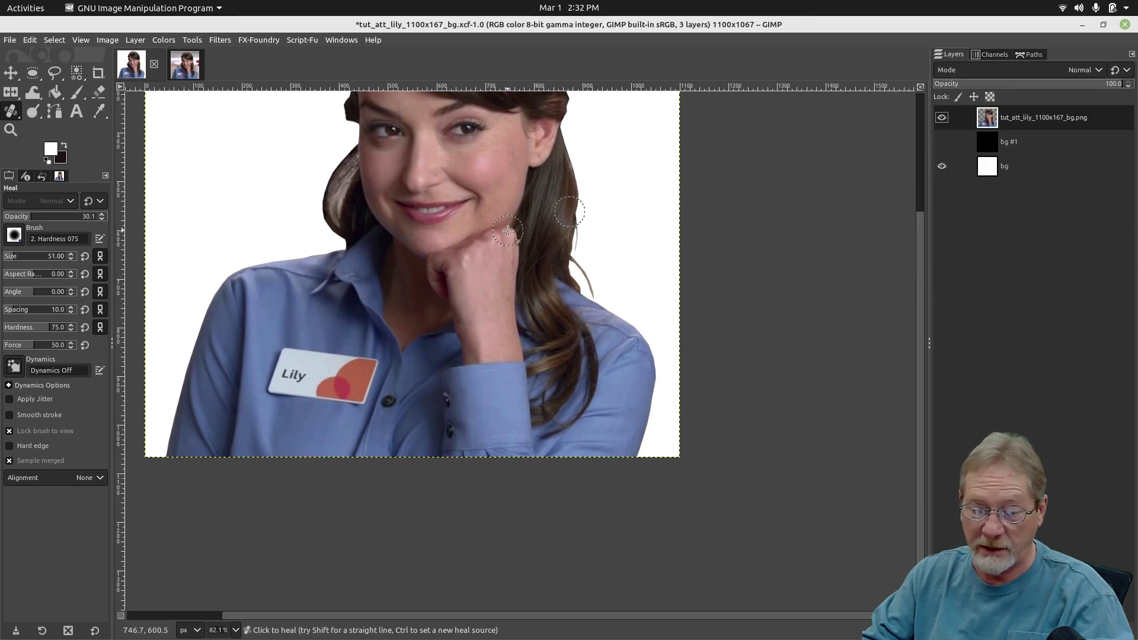
Examine the hair outline and the loose strands beside the neck and shoulder against the white background.
{"action": "scroll", "coordinate": [508, 231], "scroll_direction": "up", "scroll_amount": 5}
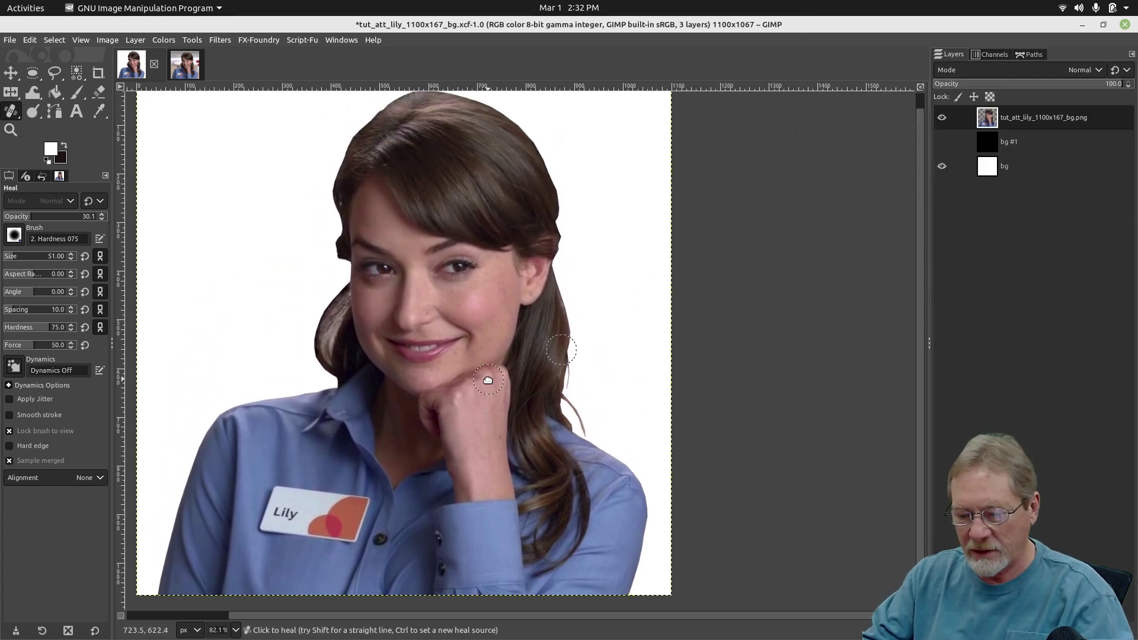
{"action": "left_click_drag", "start_coordinate": [488, 380], "coordinate": [464, 303]}
{"action": "scroll", "coordinate": [557, 332], "scroll_direction": "up", "scroll_amount": 2}
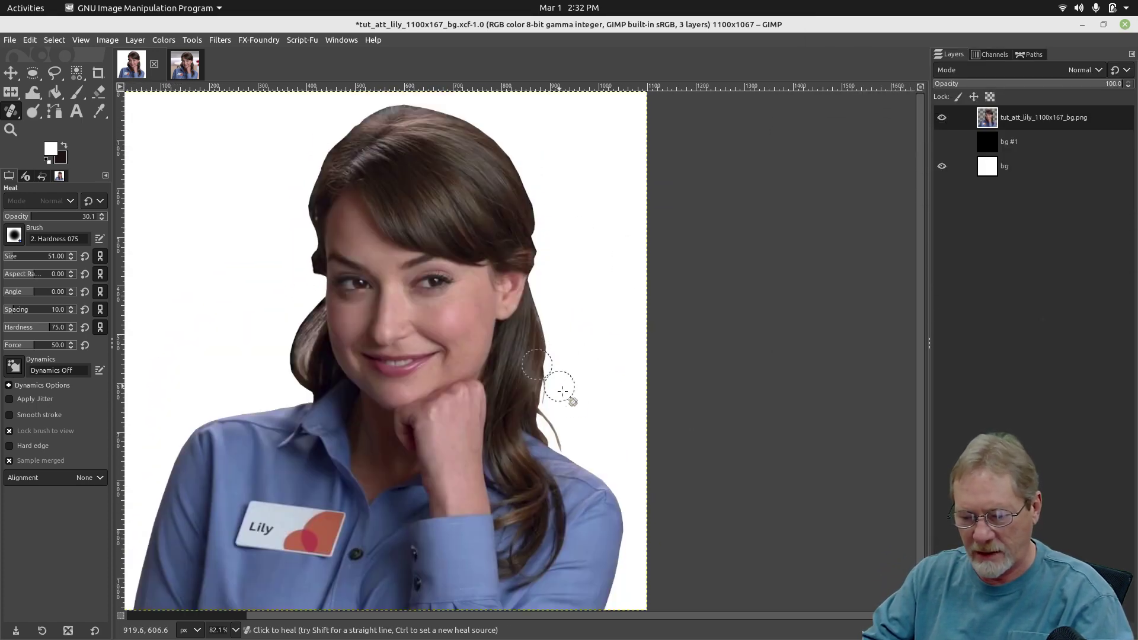
{"action": "scroll", "coordinate": [571, 407], "scroll_direction": "up", "scroll_amount": 2}
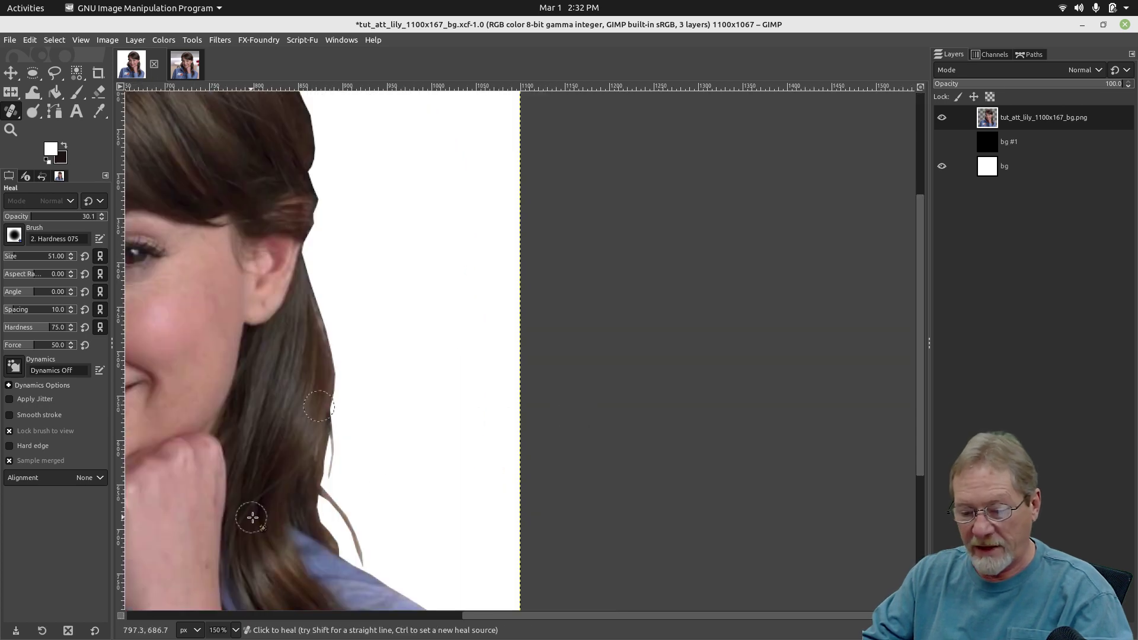
{"action": "left_click_drag", "start_coordinate": [343, 474], "coordinate": [605, 349]}
{"action": "scroll", "coordinate": [669, 407], "scroll_direction": "up", "scroll_amount": 5}
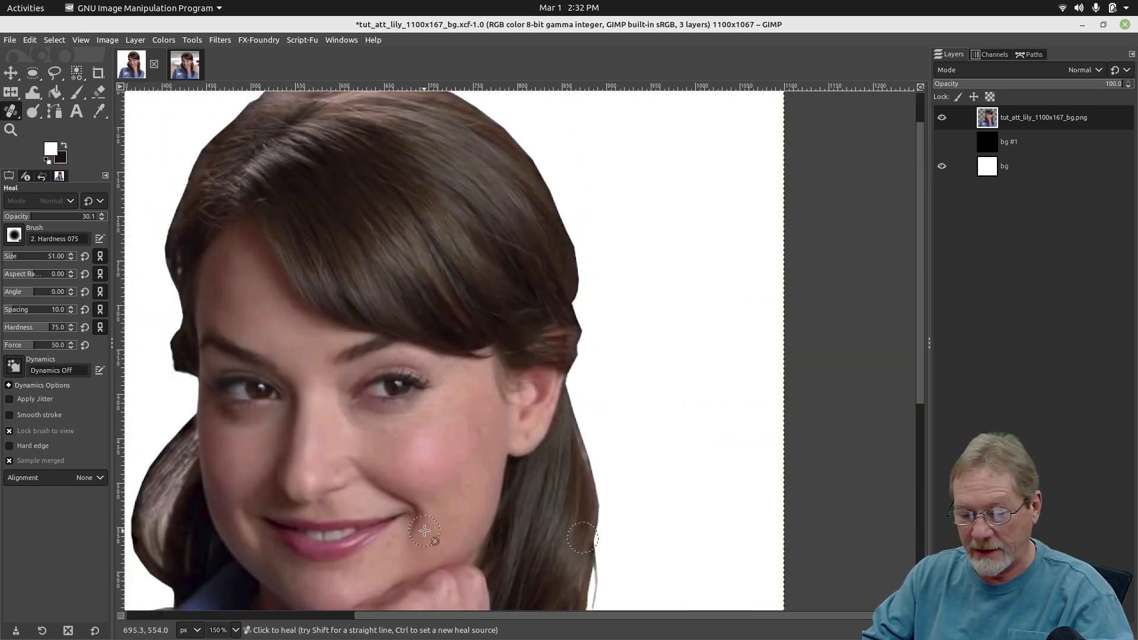
{"action": "scroll", "coordinate": [424, 531], "scroll_direction": "down", "scroll_amount": 5}
{"action": "scroll", "coordinate": [425, 530], "scroll_direction": "left", "scroll_amount": 2}
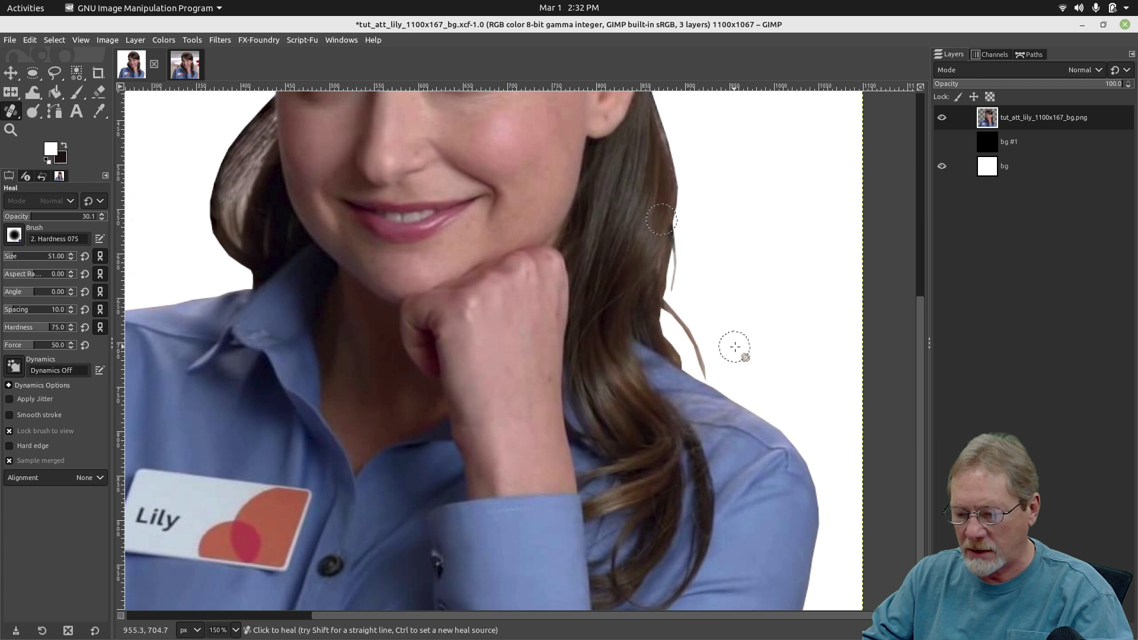
{"action": "scroll", "coordinate": [735, 347], "scroll_direction": "up", "scroll_amount": 4}
{"action": "scroll", "coordinate": [577, 544], "scroll_direction": "down", "scroll_amount": 5}
{"action": "scroll", "coordinate": [541, 279], "scroll_direction": "right", "scroll_amount": 1}
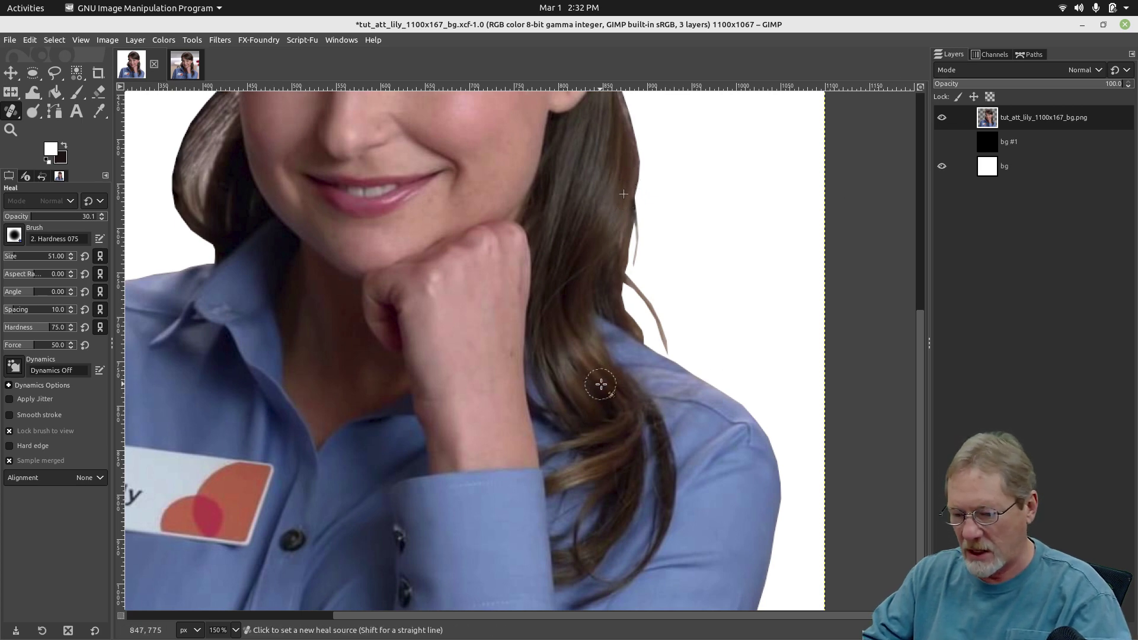
Fade the lower loose strand above the shoulder with repeated light Eraser strokes at 3.8 opacity along its length.
{"action": "scroll", "coordinate": [599, 384], "scroll_direction": "up", "scroll_amount": 4}
{"action": "left_click_drag", "start_coordinate": [400, 297], "coordinate": [552, 355]}
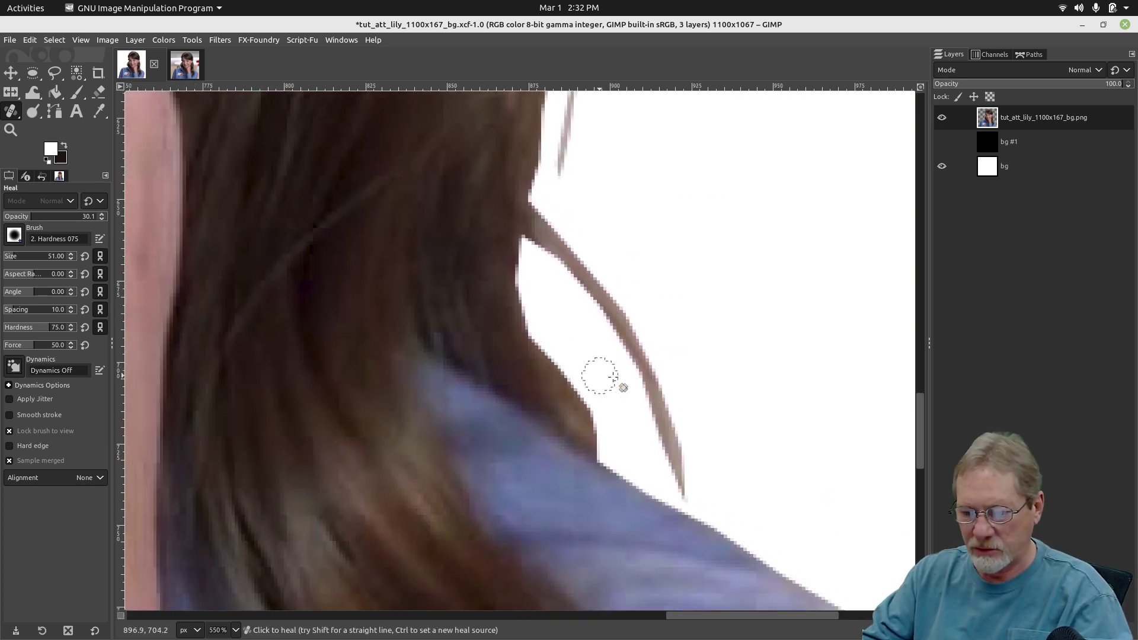
{"action": "left_click", "coordinate": [100, 92]}
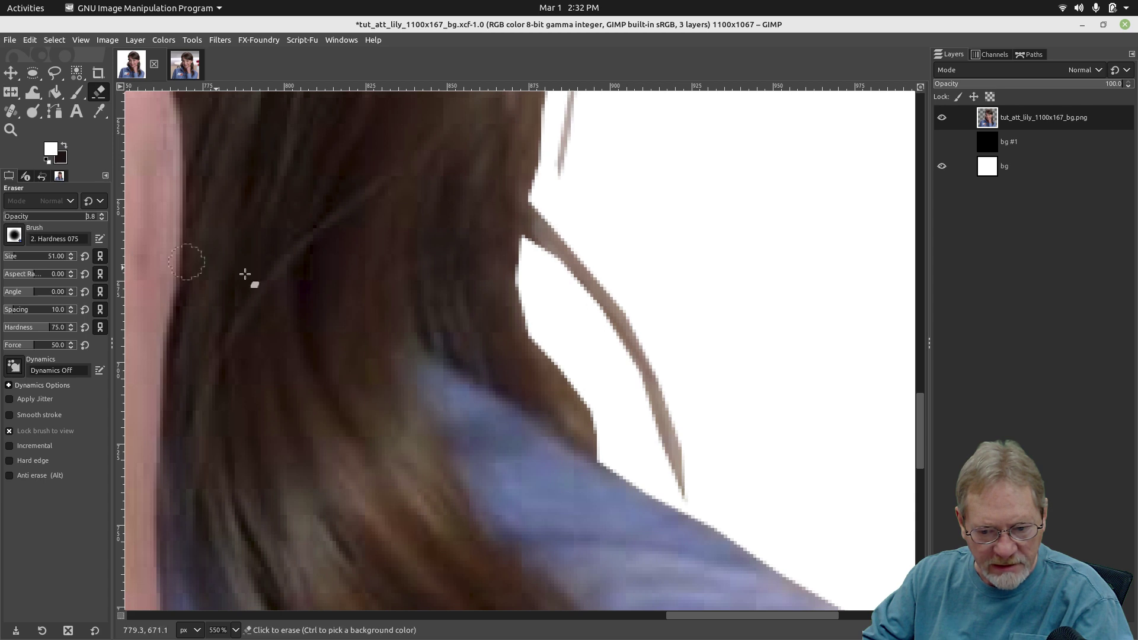
{"action": "left_click_drag", "start_coordinate": [680, 455], "coordinate": [569, 233]}
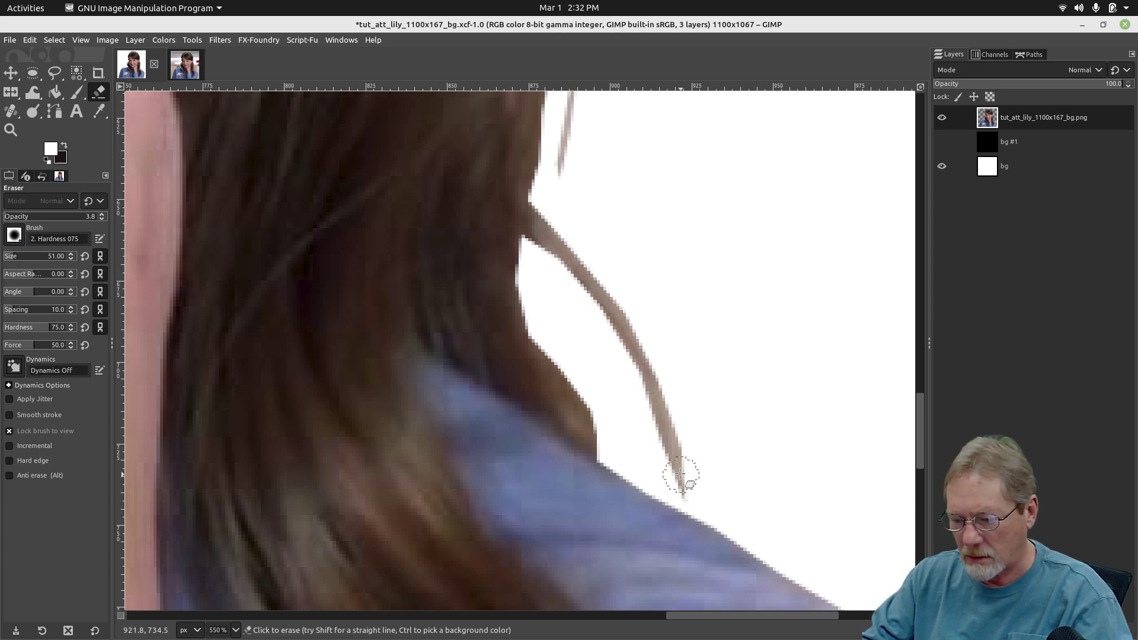
{"action": "mouse_move", "coordinate": [681, 475]}
{"action": "left_mouse_down"}
{"action": "mouse_move", "coordinate": [641, 369]}
{"action": "mouse_move", "coordinate": [565, 246]}
{"action": "left_mouse_up"}
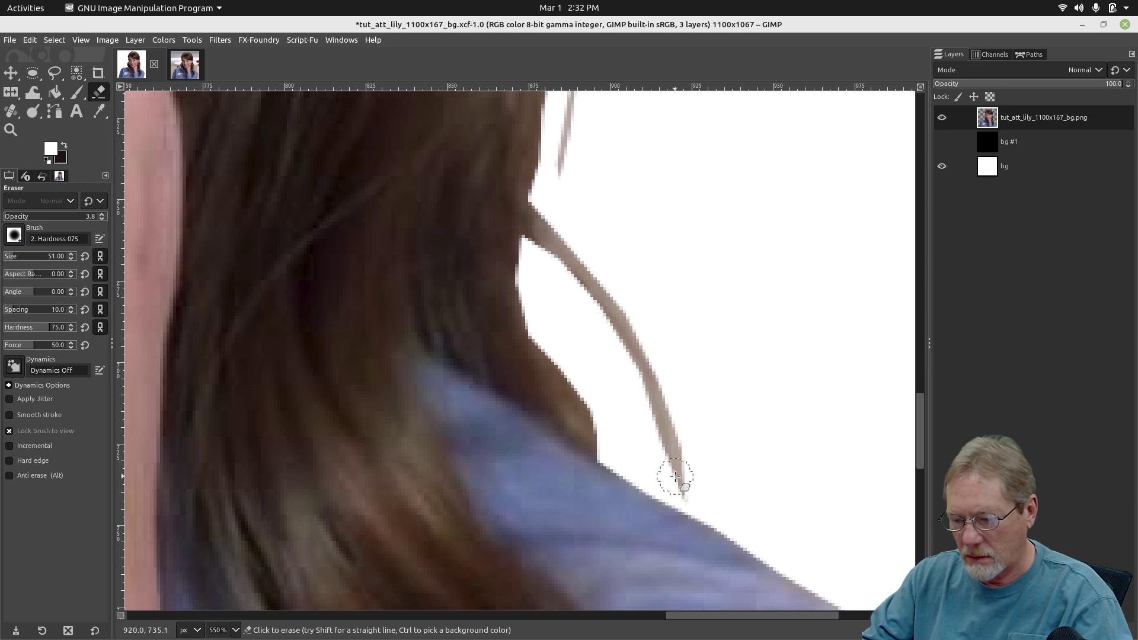
{"action": "mouse_move", "coordinate": [659, 478]}
{"action": "left_mouse_down"}
{"action": "mouse_move", "coordinate": [621, 354]}
{"action": "mouse_move", "coordinate": [541, 247]}
{"action": "mouse_move", "coordinate": [641, 413]}
{"action": "mouse_move", "coordinate": [618, 344]}
{"action": "mouse_move", "coordinate": [541, 261]}
{"action": "mouse_move", "coordinate": [596, 336]}
{"action": "left_mouse_up"}
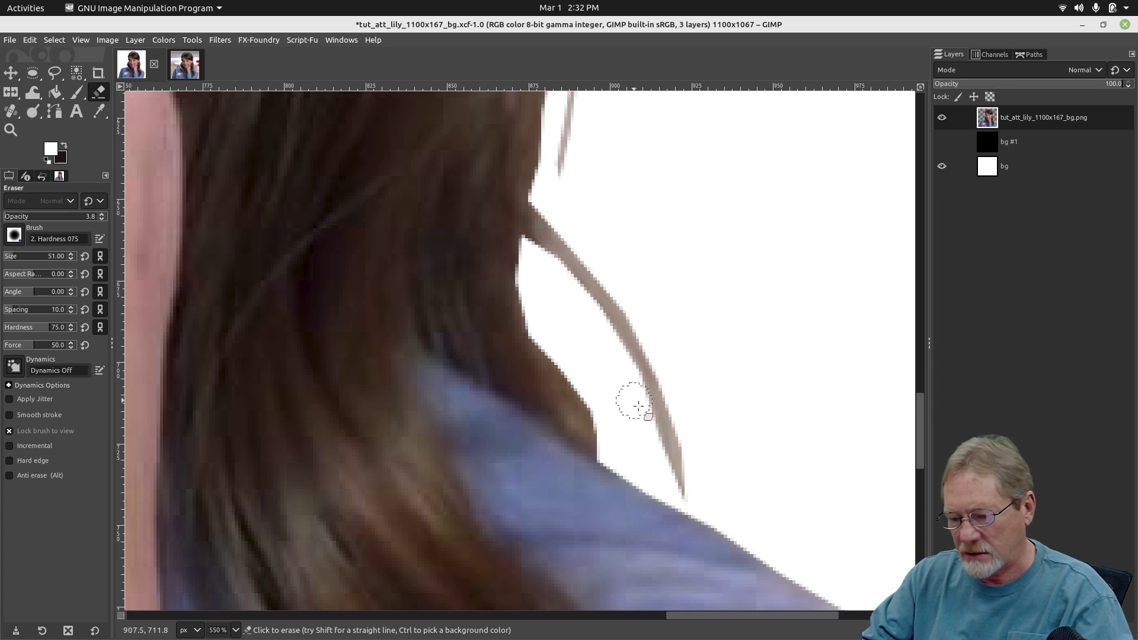
{"action": "mouse_move", "coordinate": [706, 453]}
{"action": "left_mouse_down"}
{"action": "mouse_move", "coordinate": [630, 297]}
{"action": "mouse_move", "coordinate": [569, 221]}
{"action": "mouse_move", "coordinate": [711, 470]}
{"action": "mouse_move", "coordinate": [647, 336]}
{"action": "mouse_move", "coordinate": [558, 223]}
{"action": "mouse_move", "coordinate": [711, 455]}
{"action": "mouse_move", "coordinate": [695, 459]}
{"action": "mouse_move", "coordinate": [660, 344]}
{"action": "mouse_move", "coordinate": [545, 213]}
{"action": "left_mouse_up"}
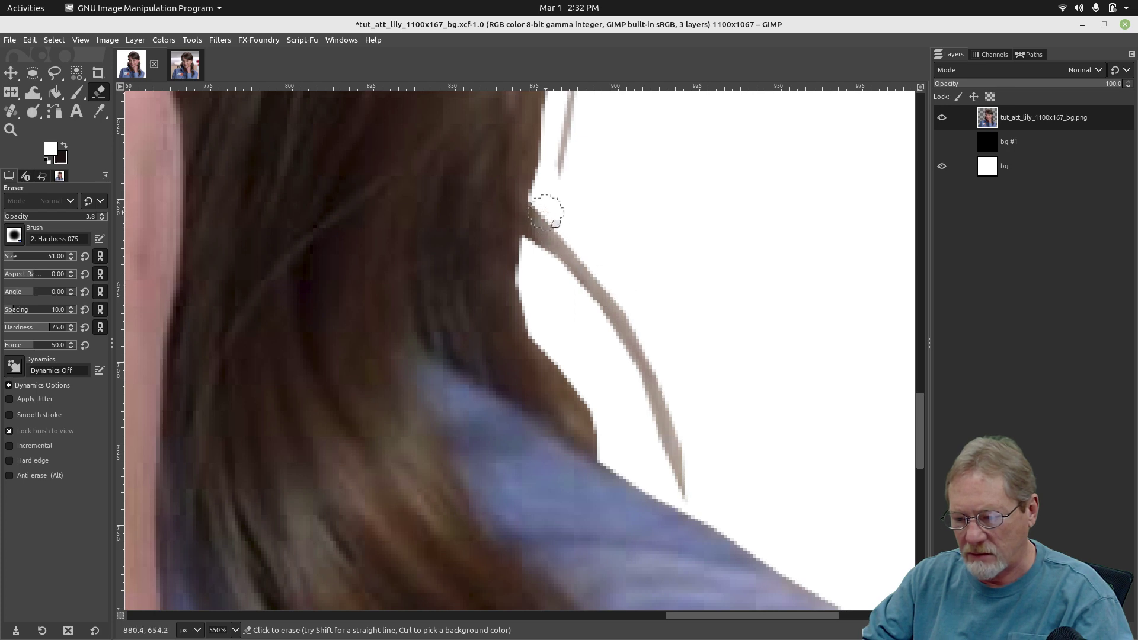
{"action": "mouse_move", "coordinate": [642, 482]}
{"action": "left_mouse_down"}
{"action": "mouse_move", "coordinate": [655, 446]}
{"action": "mouse_move", "coordinate": [536, 251]}
{"action": "left_mouse_up"}
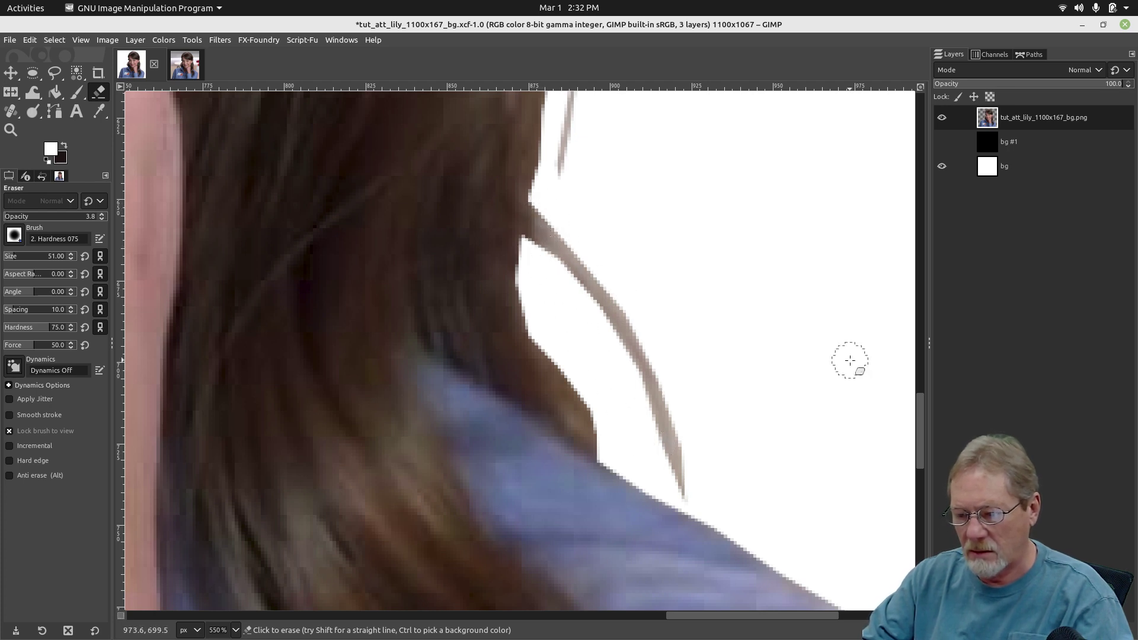
Fit the whole cutout in view and compare the softened strand with the original photo.
{"action": "key", "text": "shift+ctrl+j"}
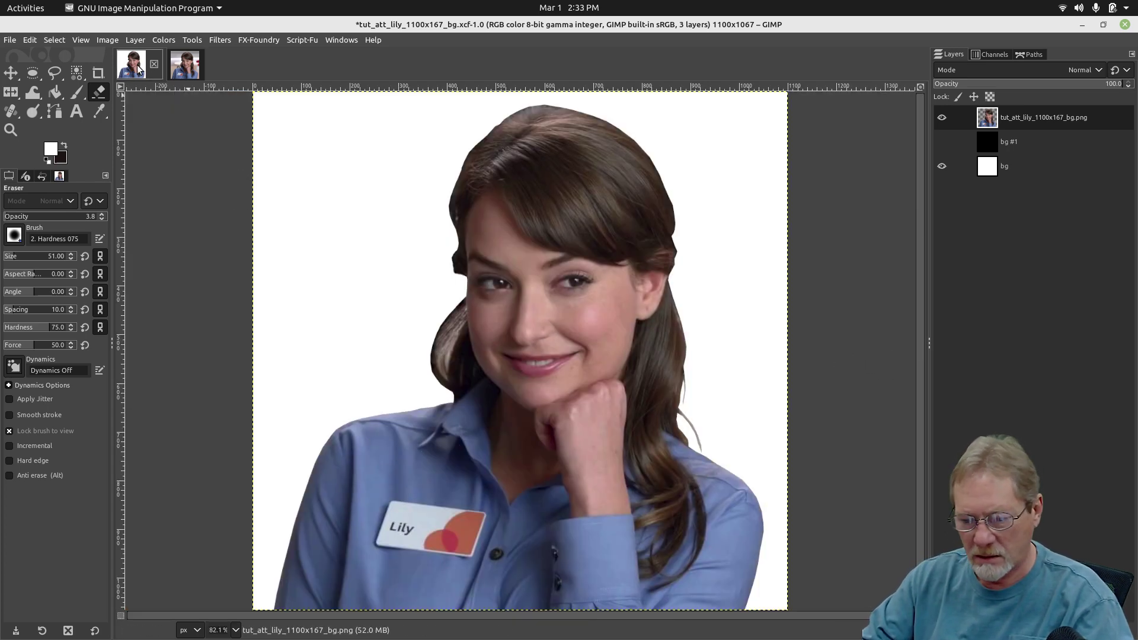
{"action": "left_click", "coordinate": [184, 66]}
{"action": "left_click", "coordinate": [131, 66]}
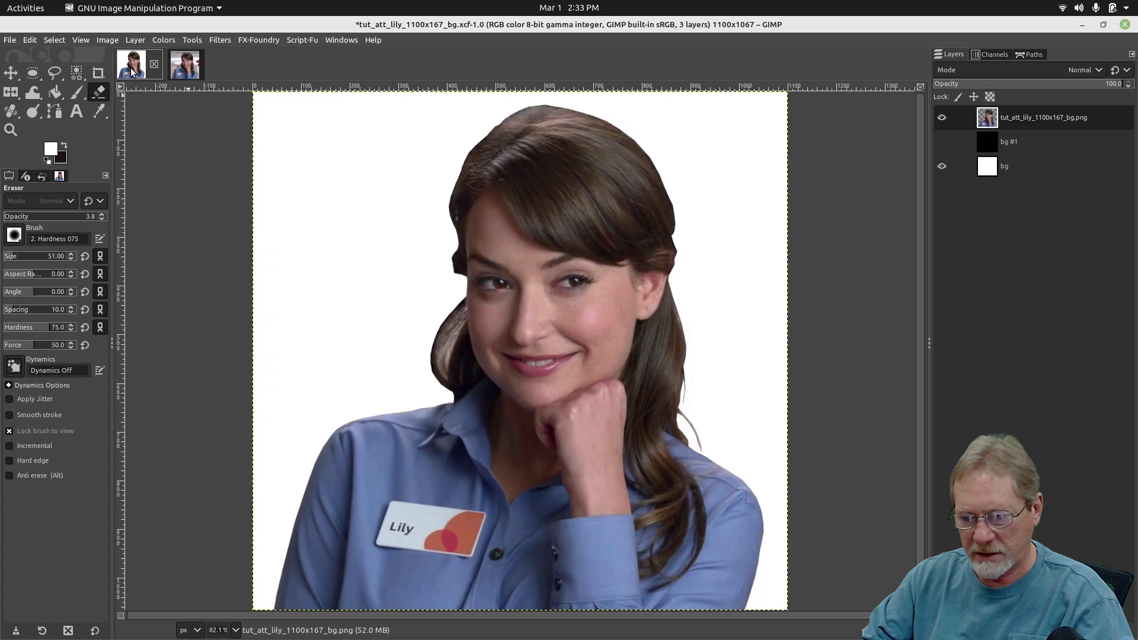
{"action": "left_click", "coordinate": [199, 64]}
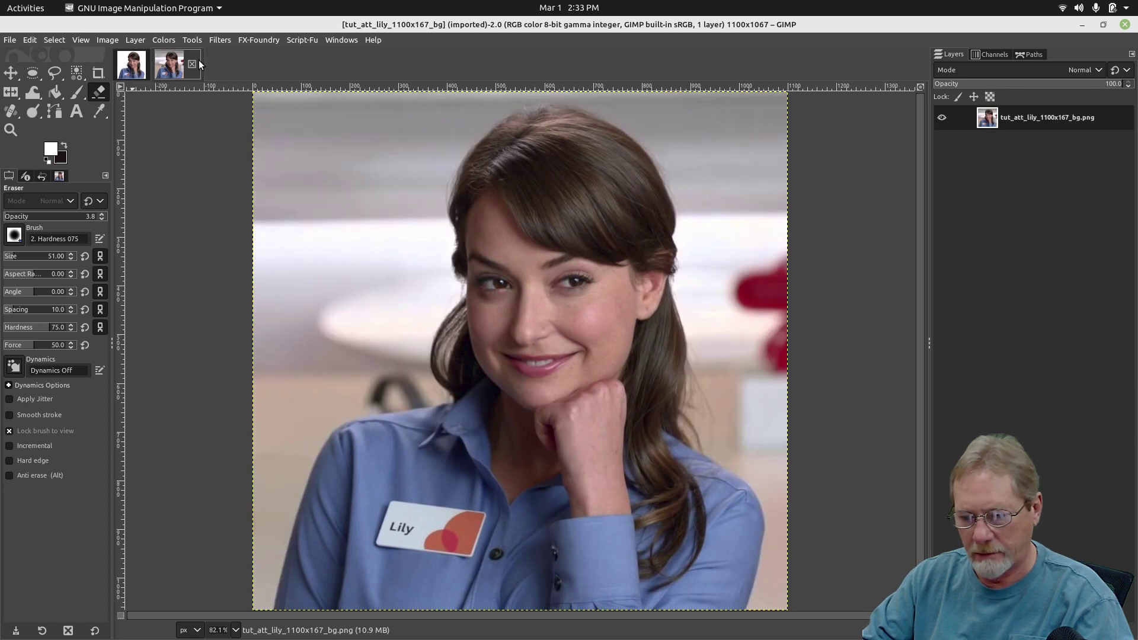
{"action": "left_click", "coordinate": [132, 66]}
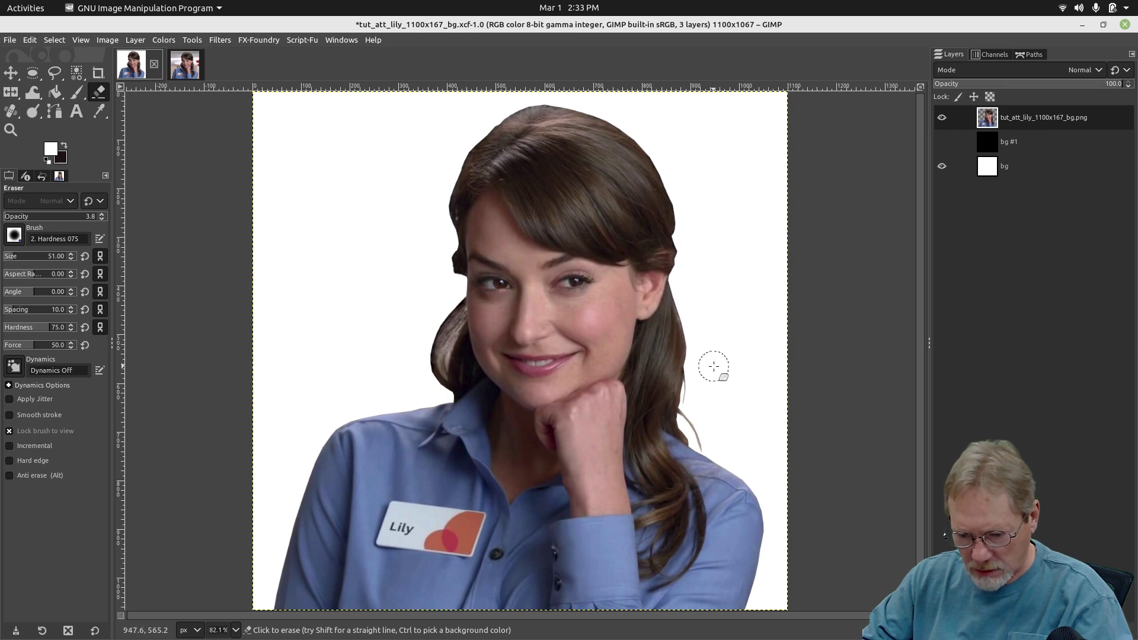
Check the cutout's hair edges against the black bg #1 layer, and restore the white bg layer as the backdrop.
{"action": "left_click", "coordinate": [945, 142]}
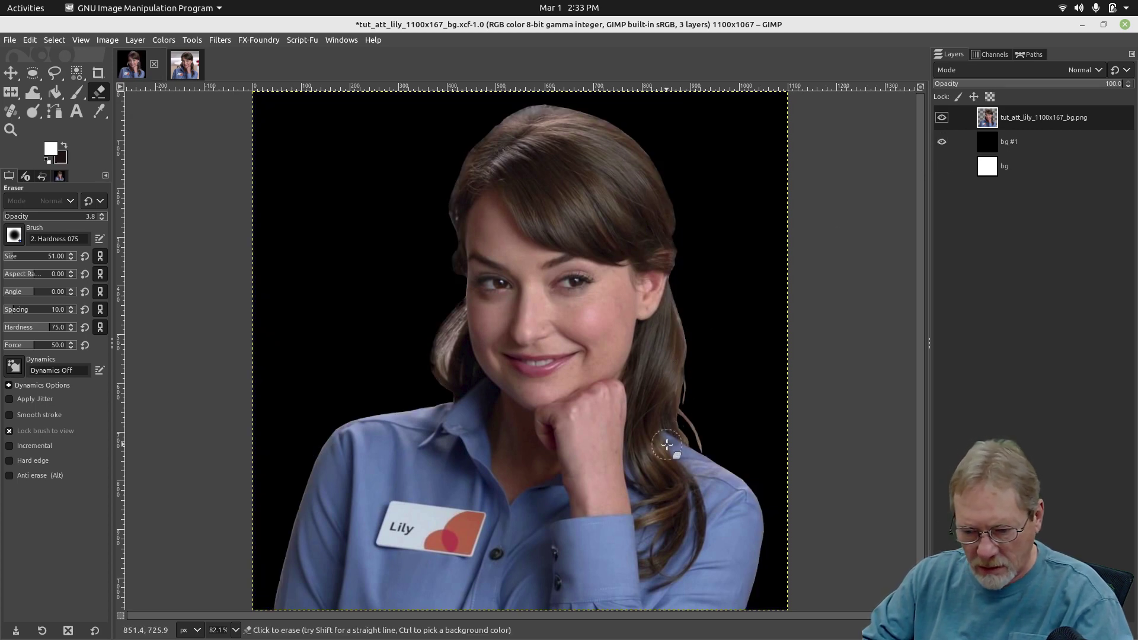
{"action": "mouse_move", "coordinate": [667, 445]}
{"action": "left_mouse_down"}
{"action": "mouse_move", "coordinate": [665, 285]}
{"action": "mouse_move", "coordinate": [687, 477]}
{"action": "left_mouse_up"}
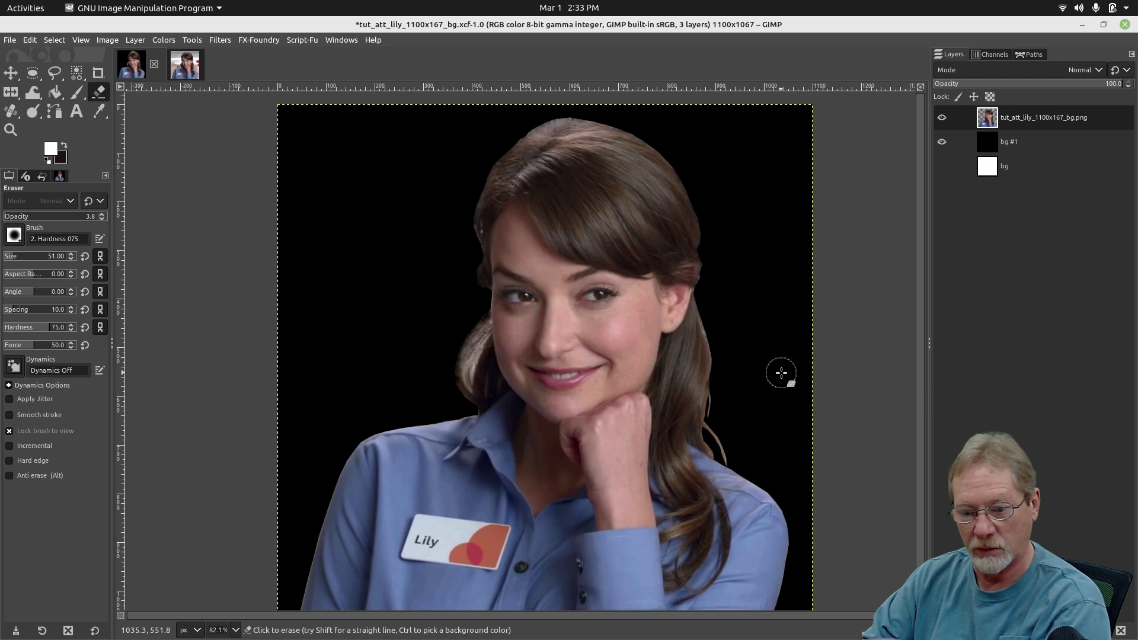
{"action": "left_click", "coordinate": [942, 141]}
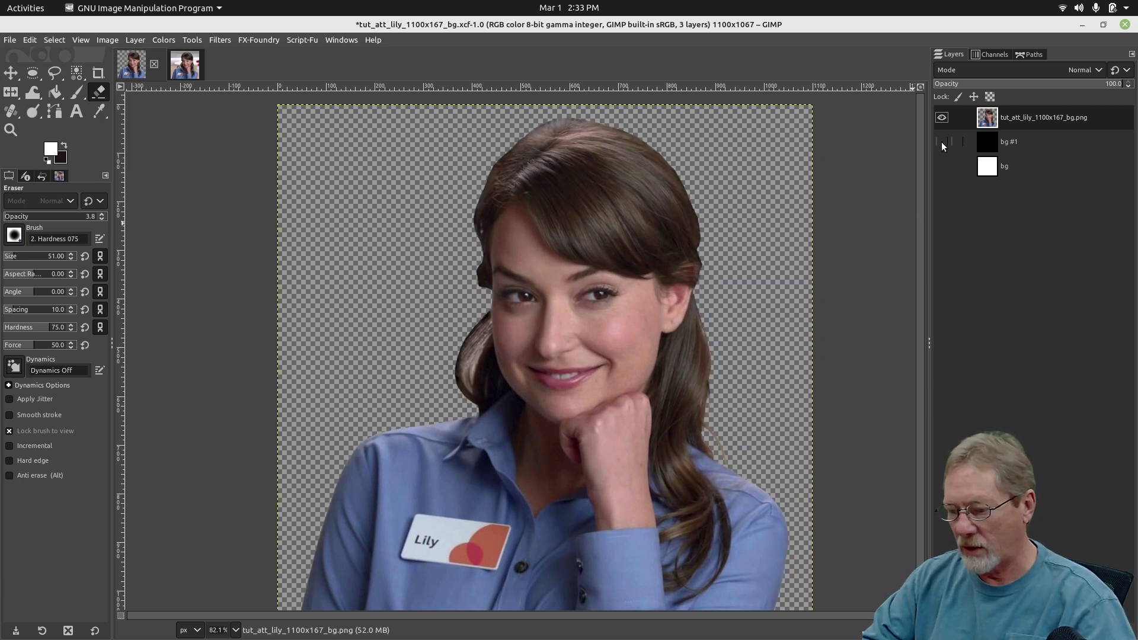
{"action": "left_click", "coordinate": [941, 166]}
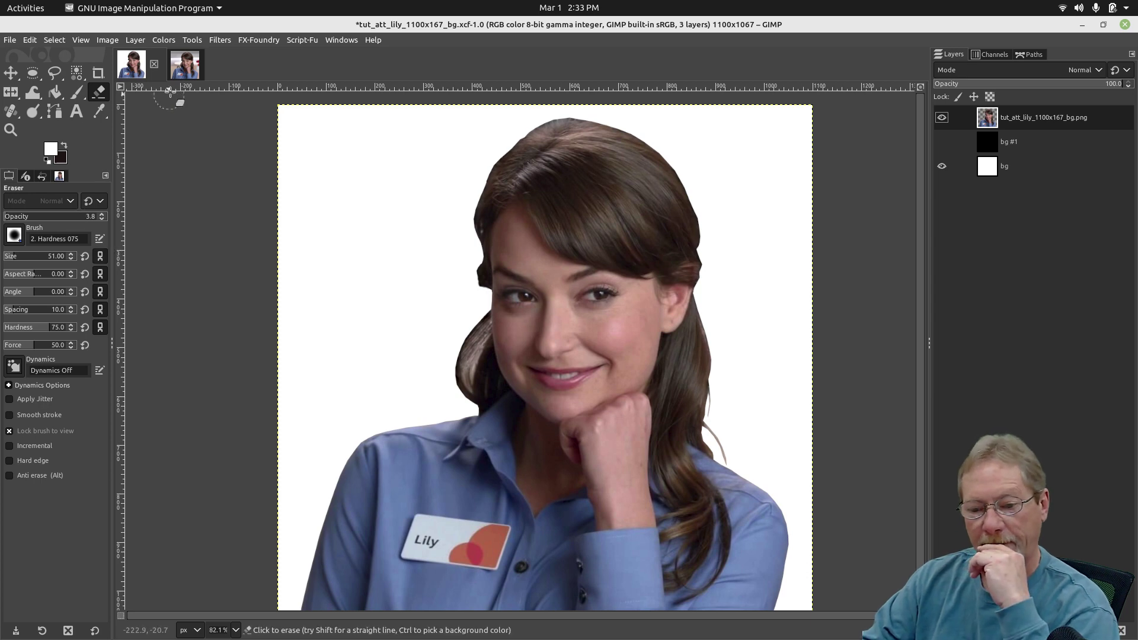
Compare the cutout with the original photo once more and switch from the Eraser to the Move tool.
{"action": "left_click", "coordinate": [183, 64]}
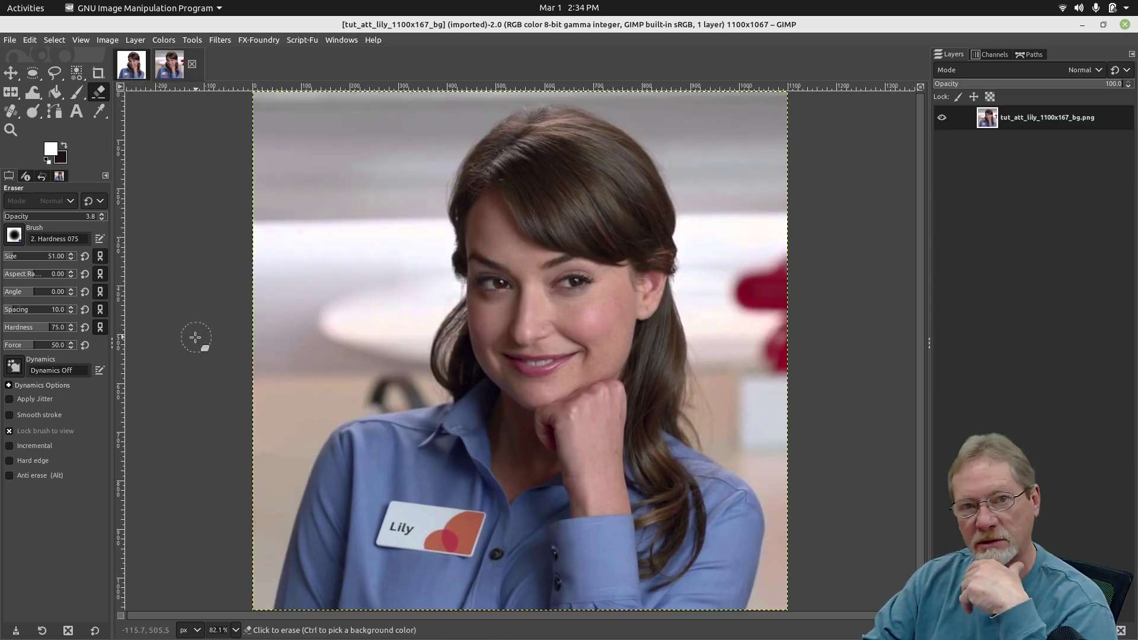
{"action": "left_click", "coordinate": [131, 64]}
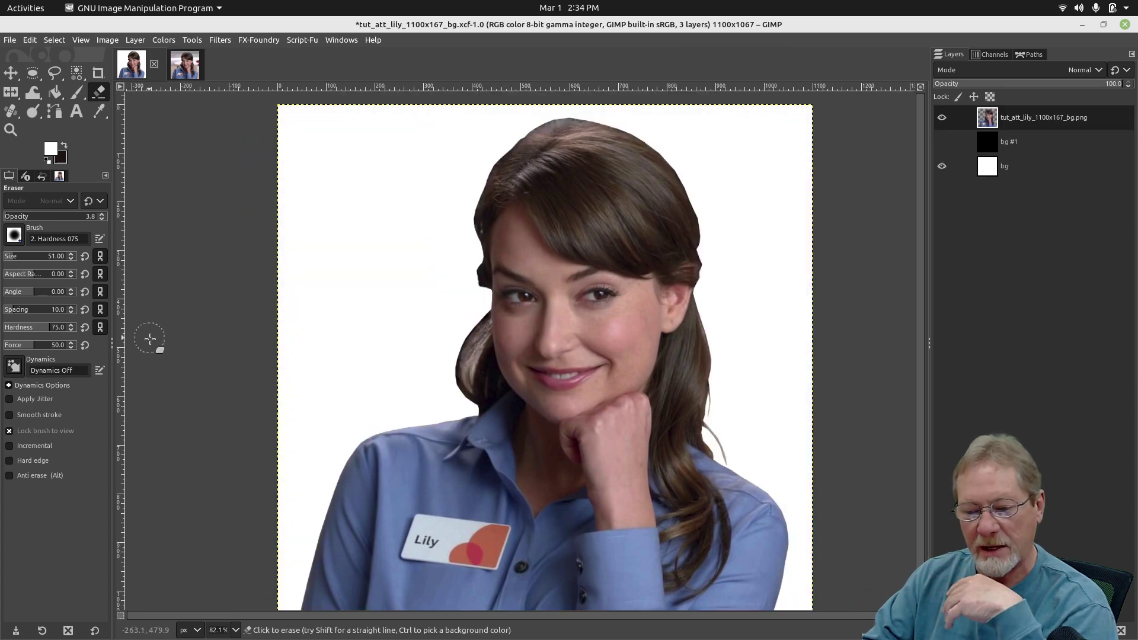
{"action": "key", "text": "shift+j"}
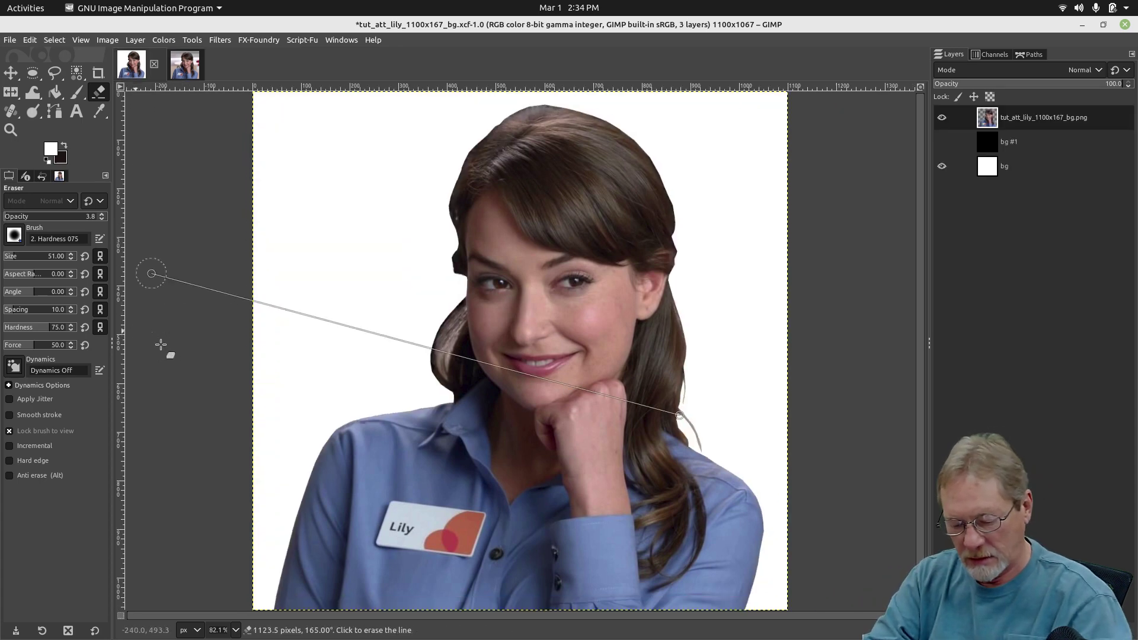
{"action": "left_click", "coordinate": [11, 72]}
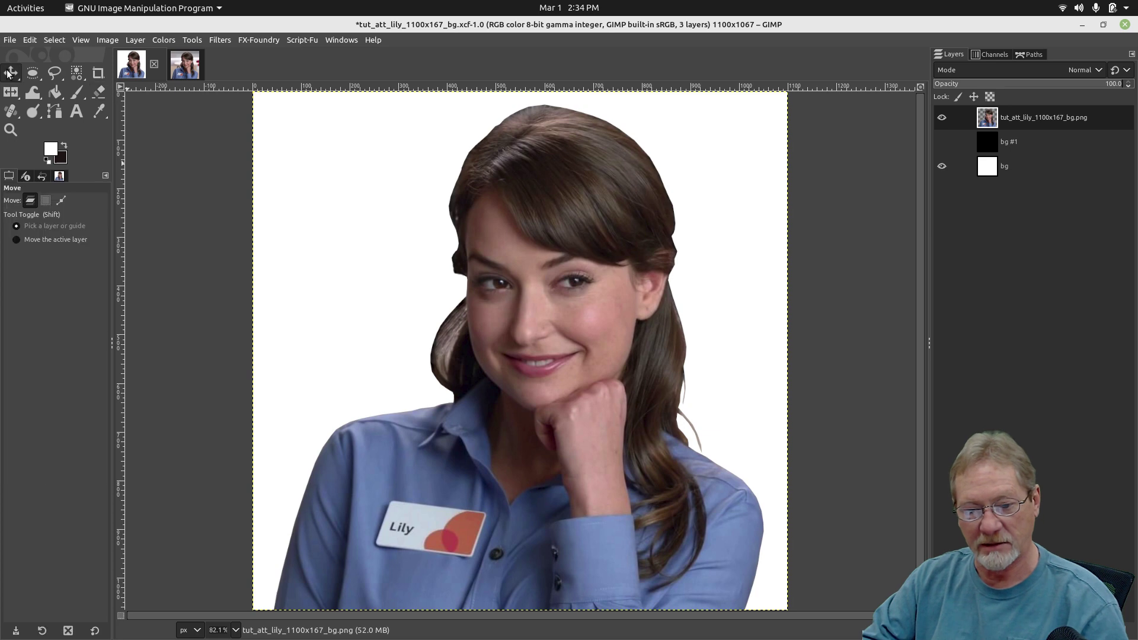